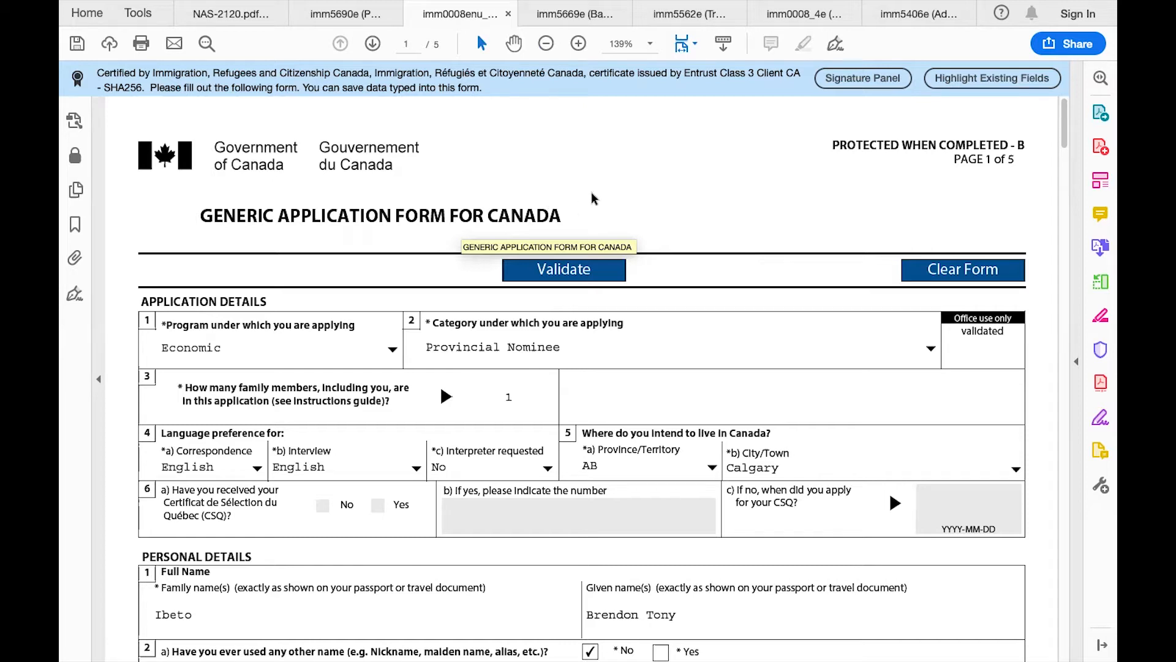
- Look through the Schedule A, Your Travels, Schedule 4 and Additional Family Information forms, returning to the Generic Application Form
{"action": "left_click", "coordinate": [565, 16]}
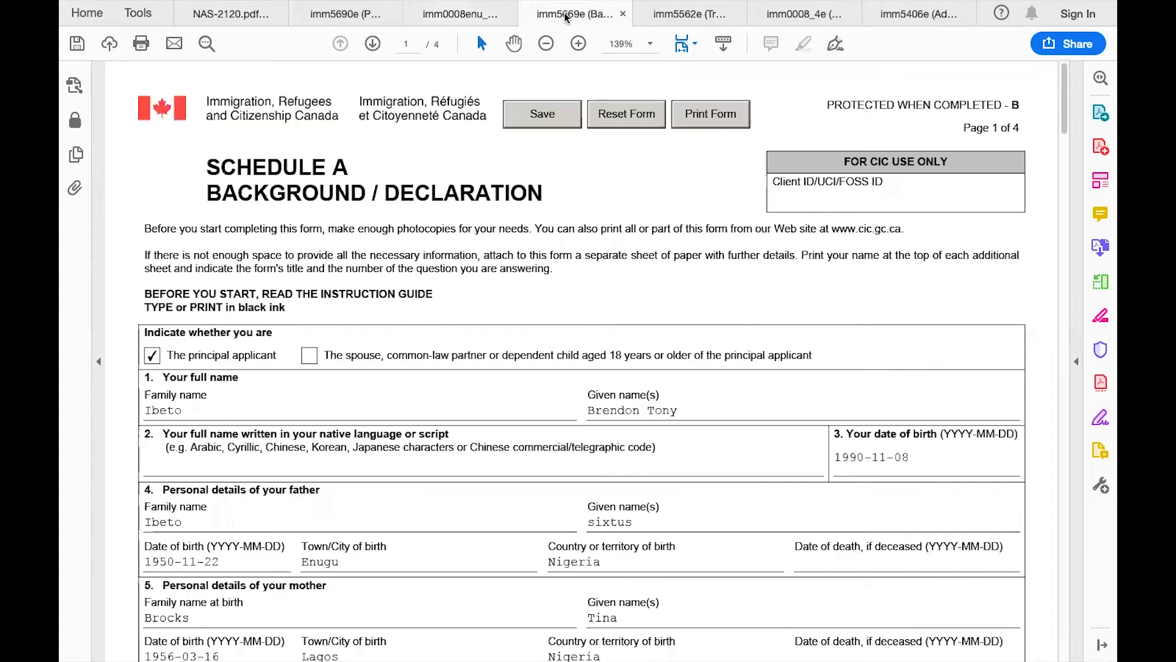
{"action": "left_click", "coordinate": [680, 16]}
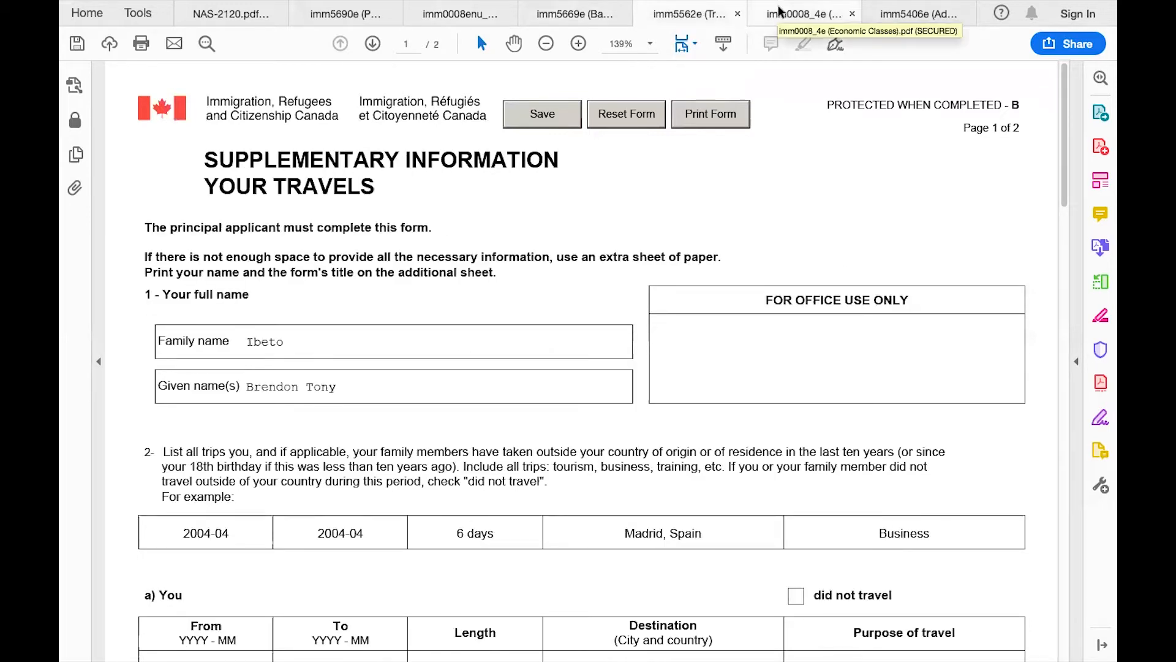
{"action": "left_click", "coordinate": [800, 16]}
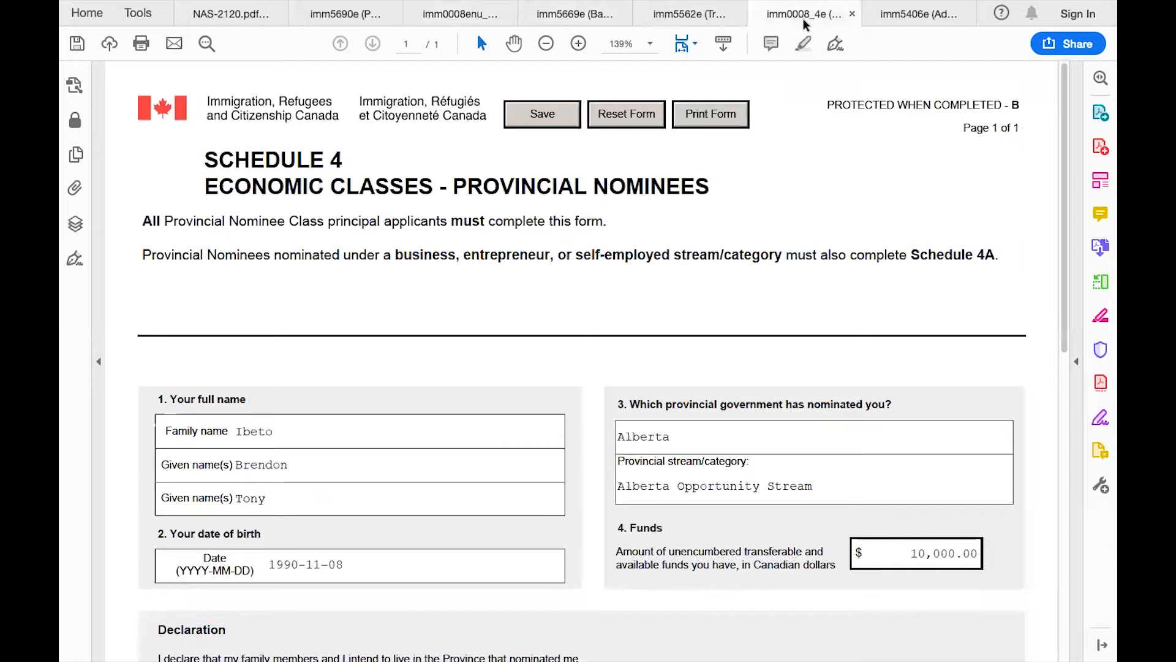
{"action": "left_click", "coordinate": [902, 13]}
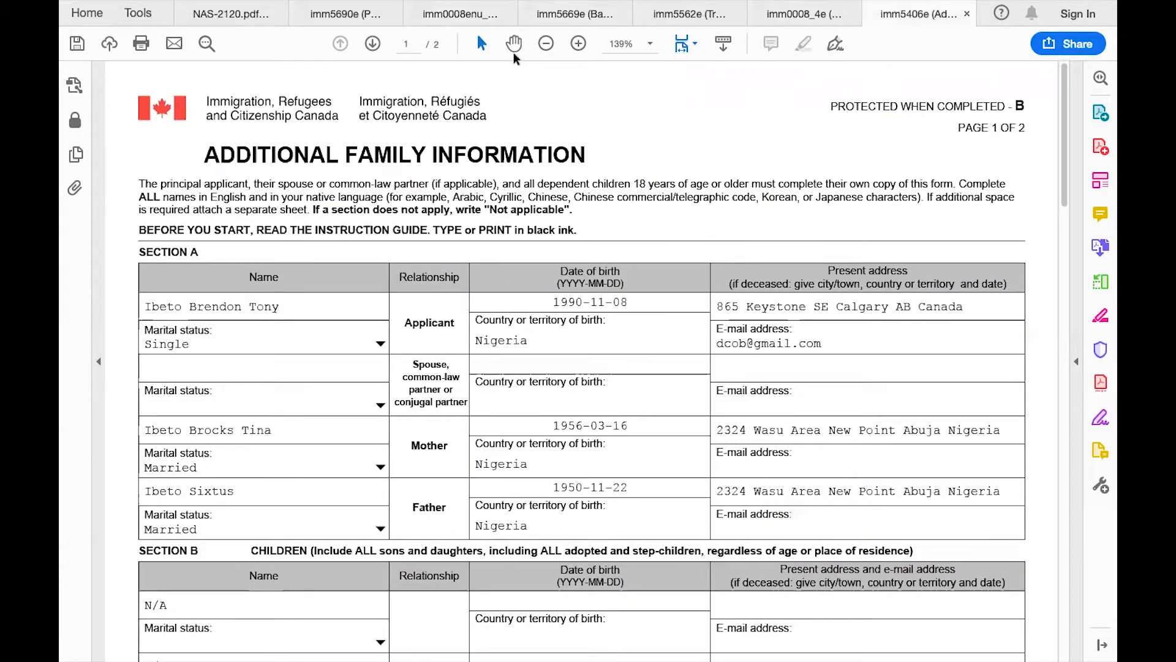
{"action": "left_click", "coordinate": [440, 12]}
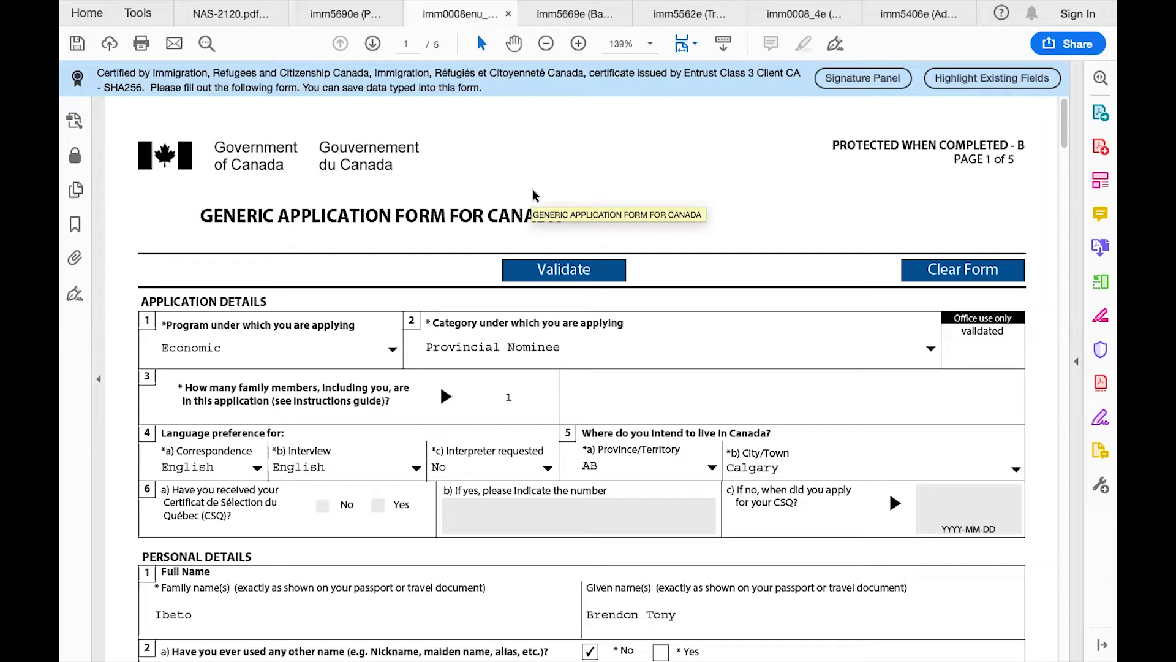
{"action": "left_click", "coordinate": [572, 23]}
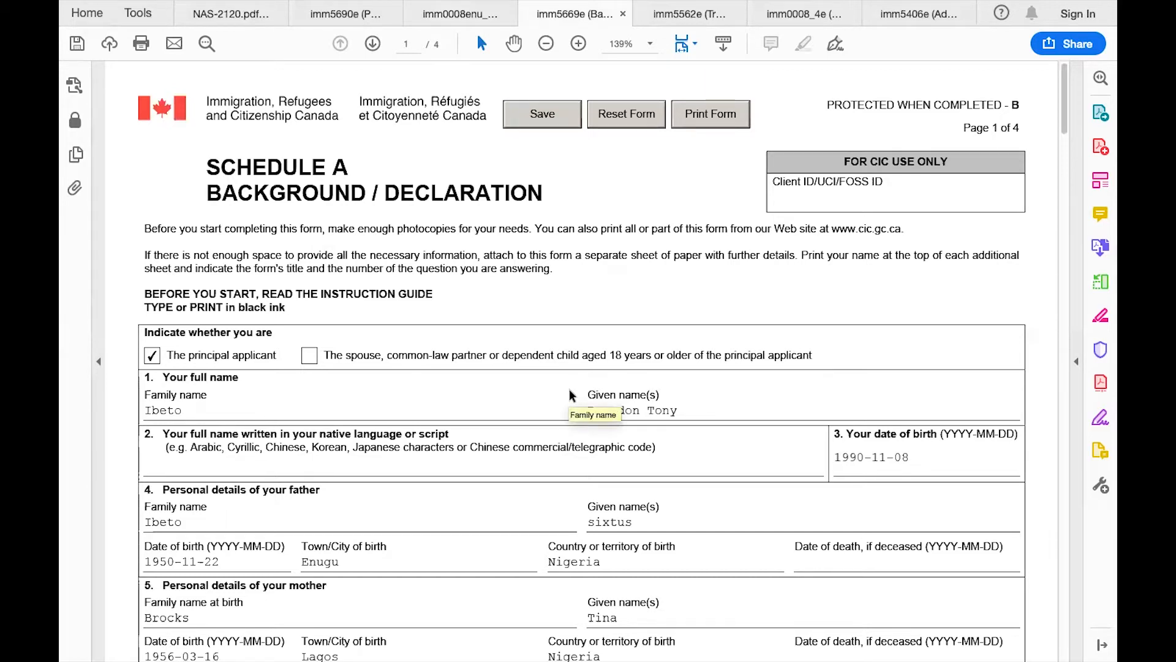
{"action": "left_click", "coordinate": [440, 11]}
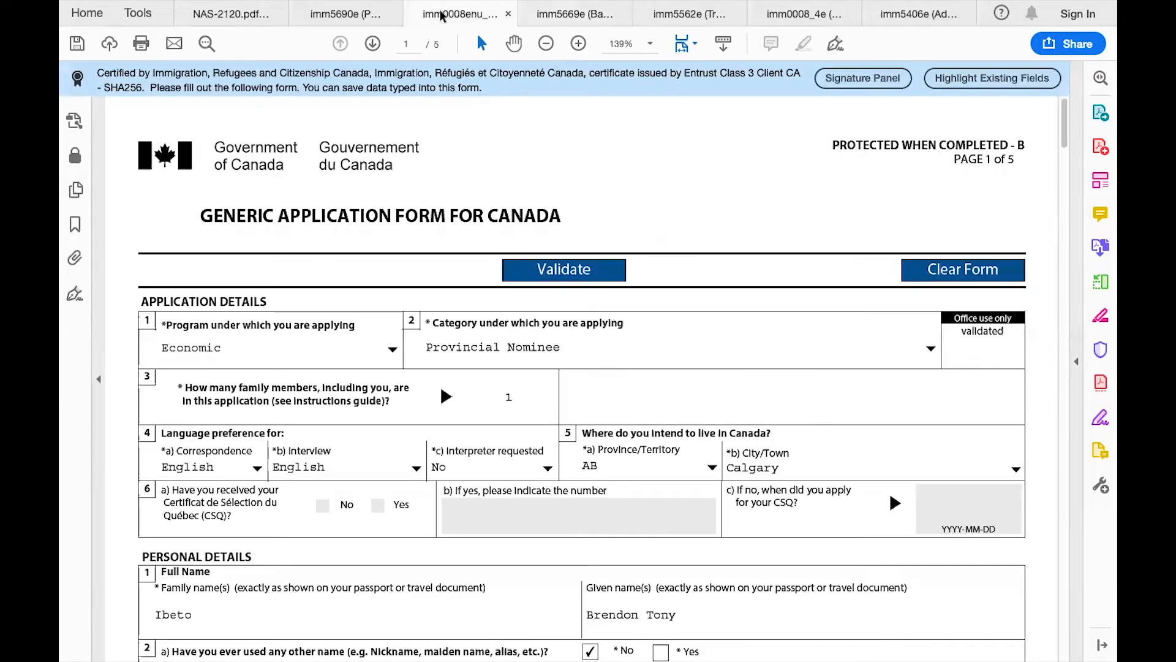
- Select Economic as the program and Provincial Nominee as the category in the Application Details section
{"action": "scroll", "coordinate": [555, 236], "scroll_direction": "down", "scroll_amount": 3}
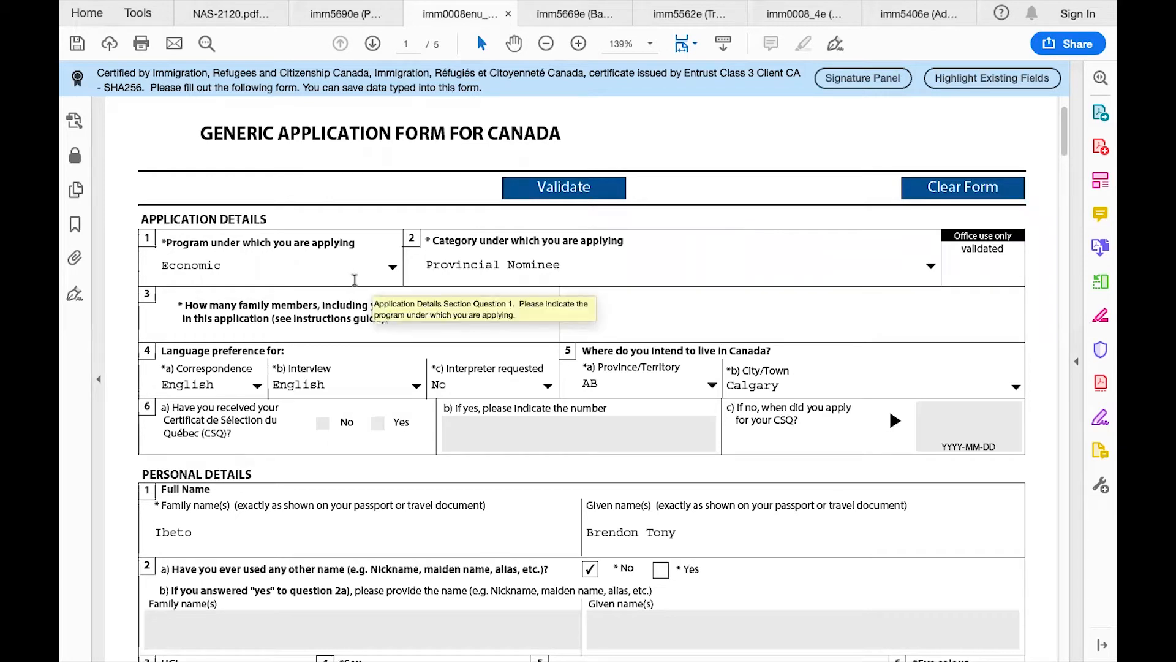
{"action": "left_click", "coordinate": [394, 272]}
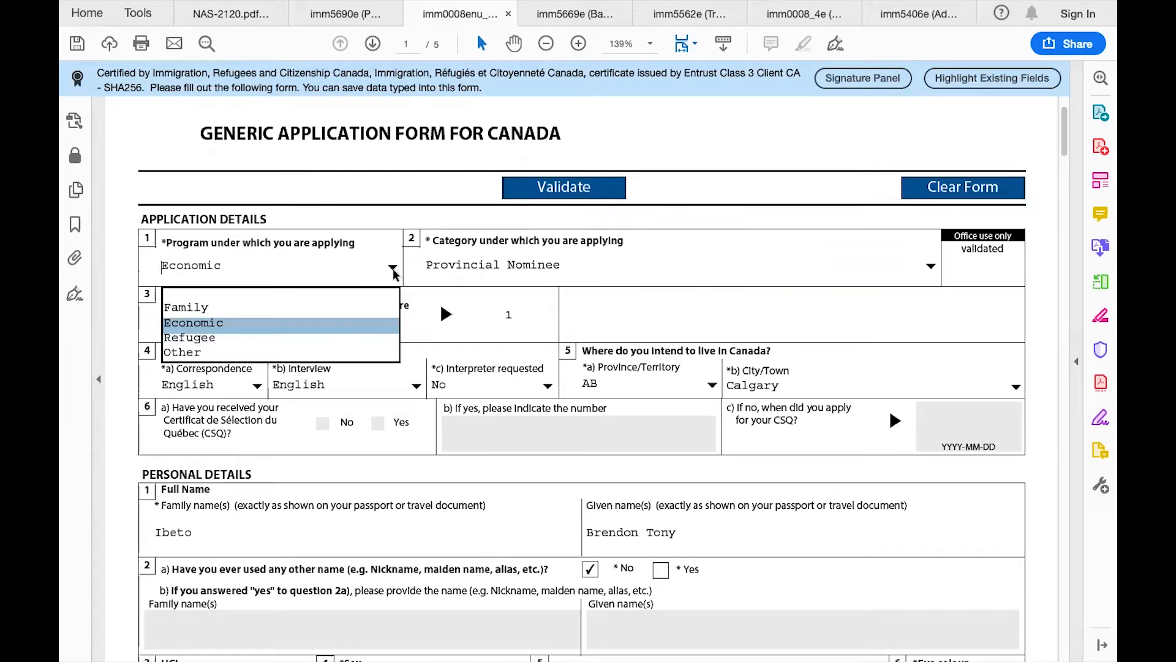
{"action": "left_click", "coordinate": [354, 321]}
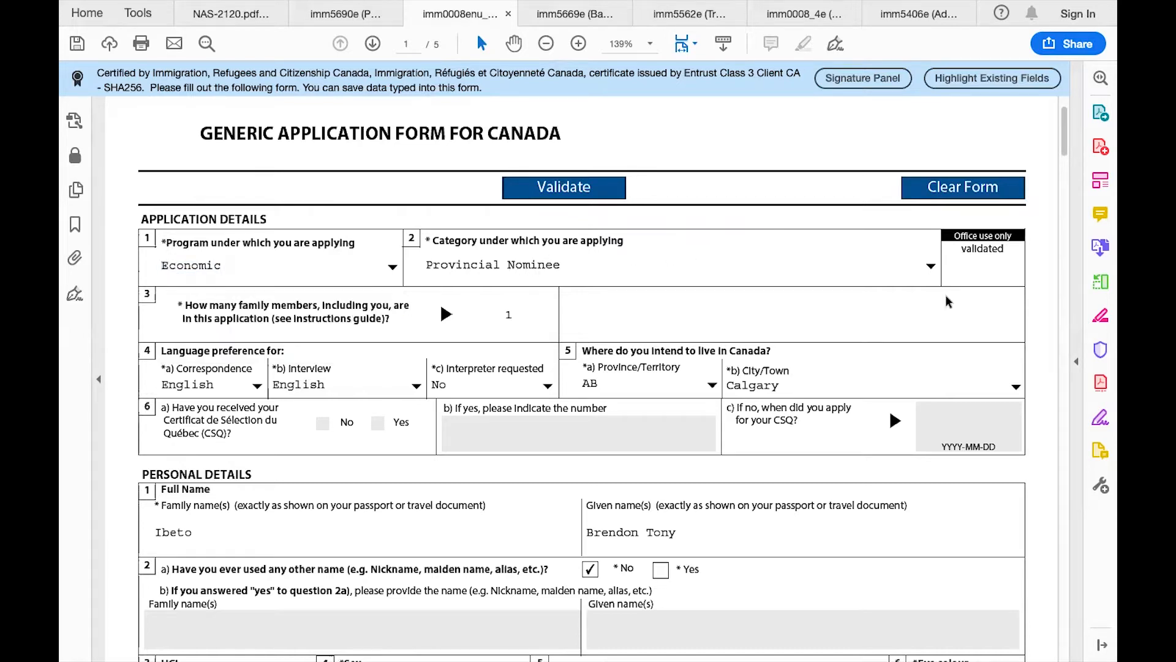
{"action": "left_click", "coordinate": [931, 266]}
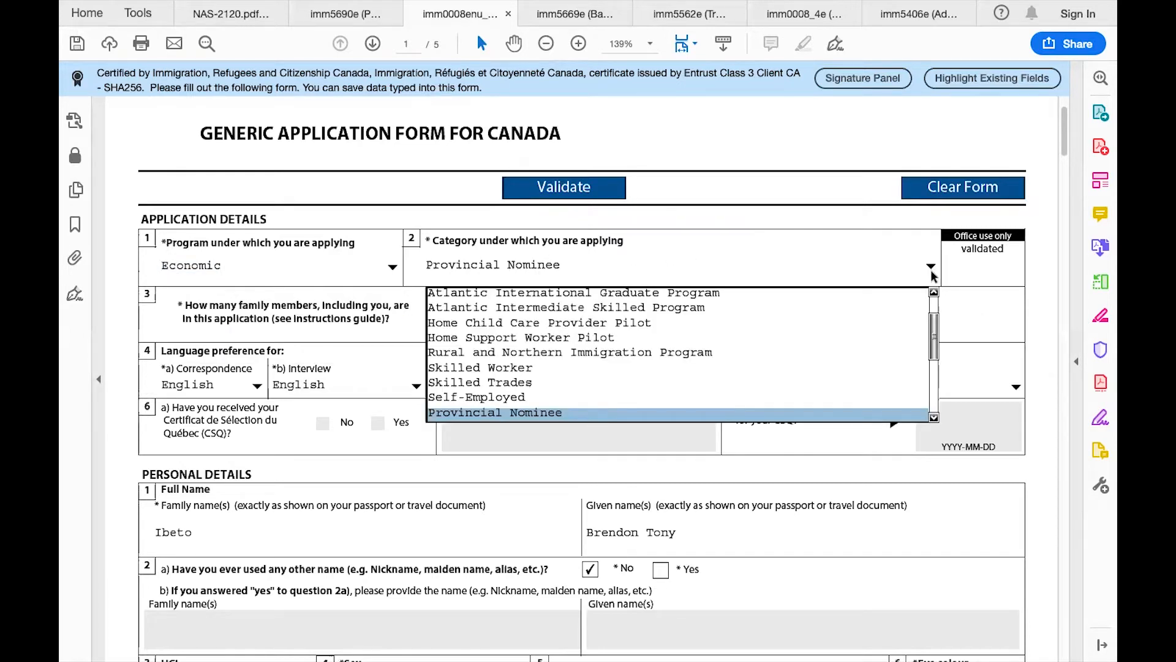
{"action": "left_click", "coordinate": [838, 418]}
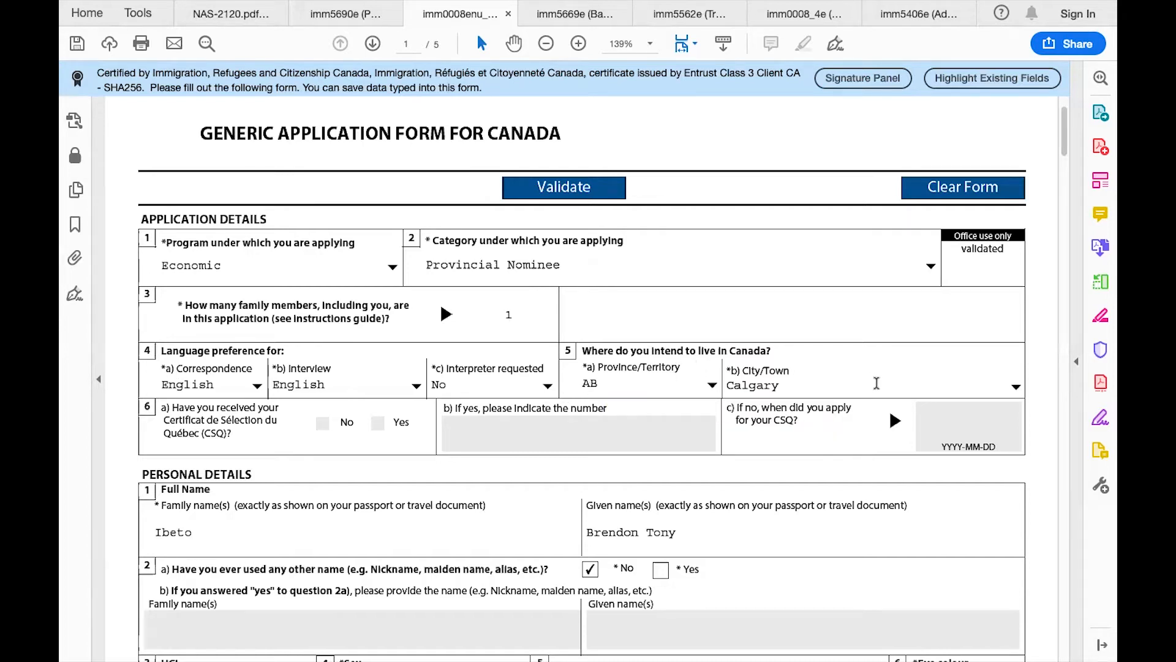
- Review the application details and the name and UCI fields, and examine the available options for Sex
{"action": "scroll", "coordinate": [356, 453], "scroll_direction": "down", "scroll_amount": 2}
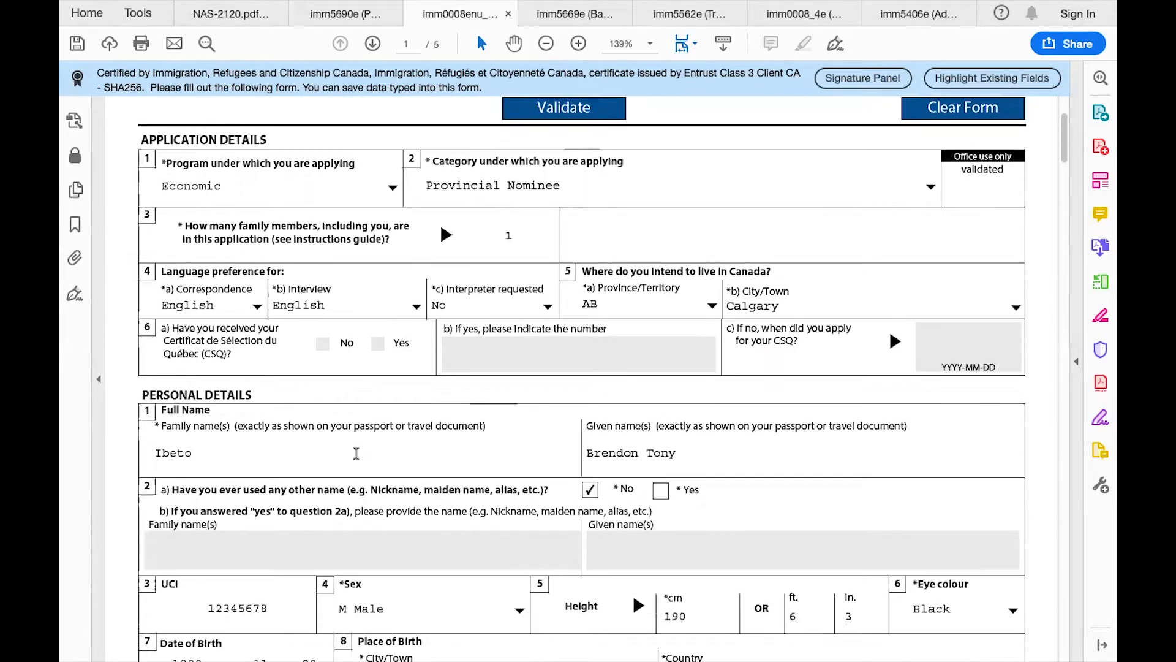
{"action": "scroll", "coordinate": [356, 454], "scroll_direction": "down", "scroll_amount": 1}
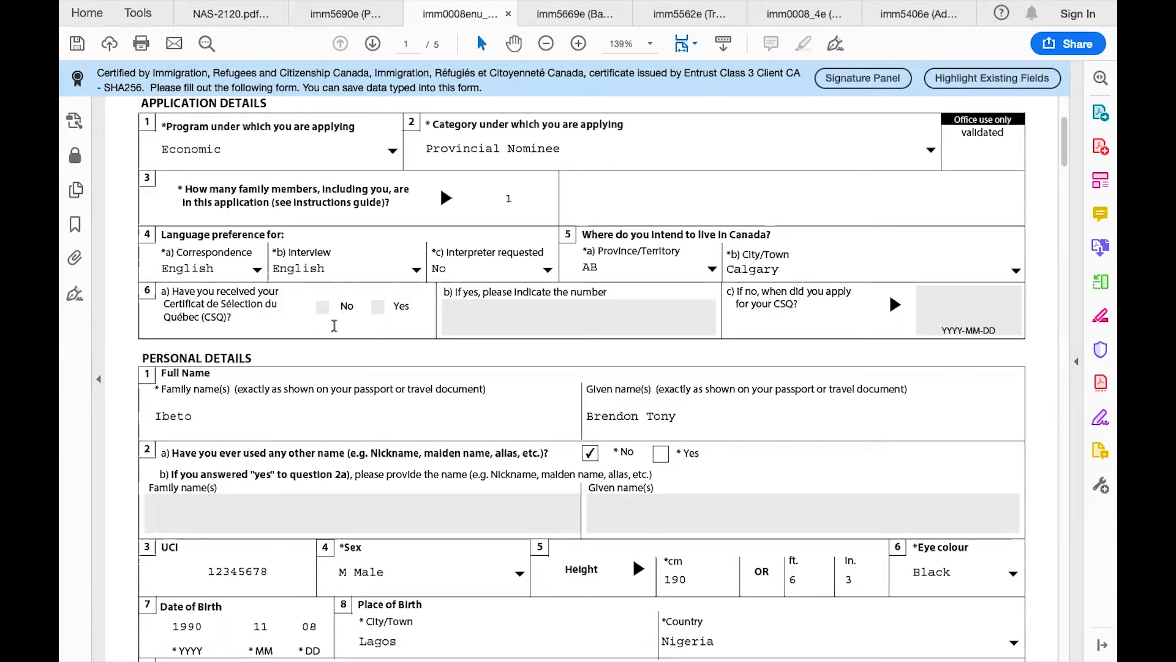
{"action": "scroll", "coordinate": [348, 356], "scroll_direction": "down", "scroll_amount": 3}
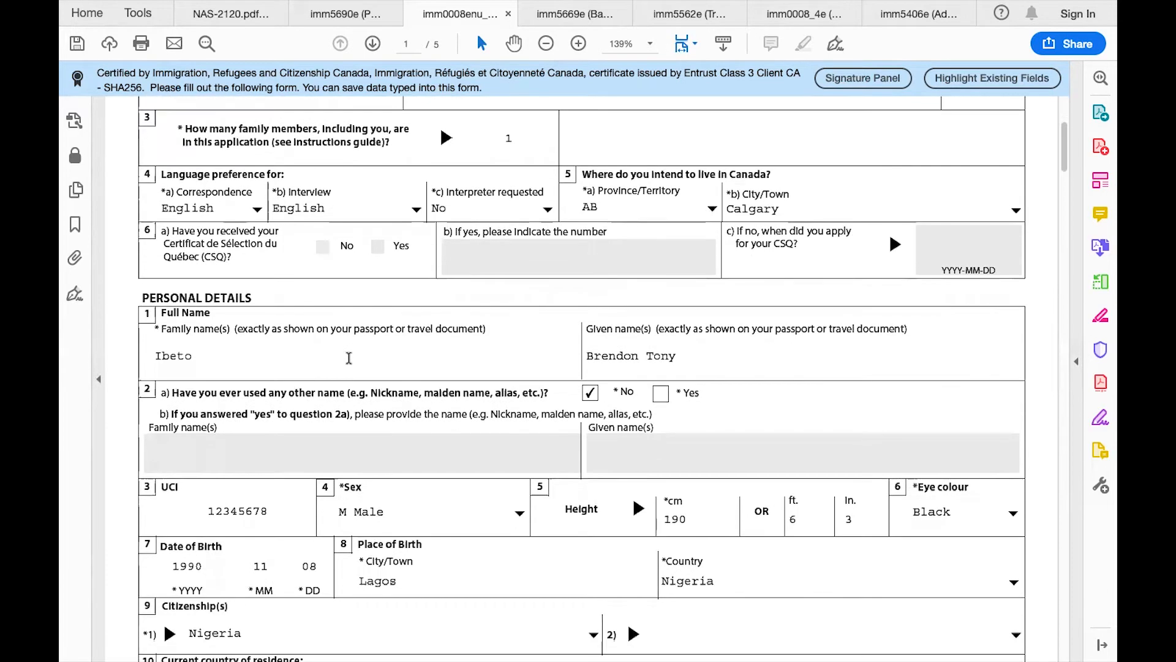
{"action": "scroll", "coordinate": [349, 357], "scroll_direction": "down", "scroll_amount": 2}
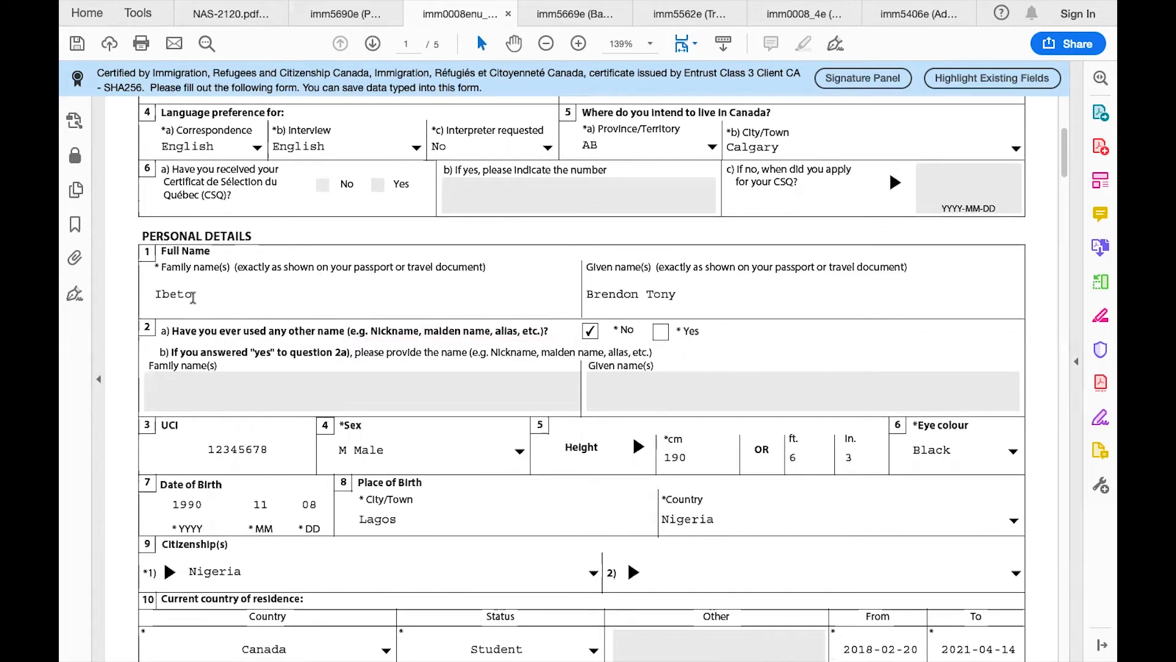
{"action": "scroll", "coordinate": [193, 298], "scroll_direction": "down", "scroll_amount": 1}
{"action": "scroll", "coordinate": [193, 298], "scroll_direction": "down", "scroll_amount": 1}
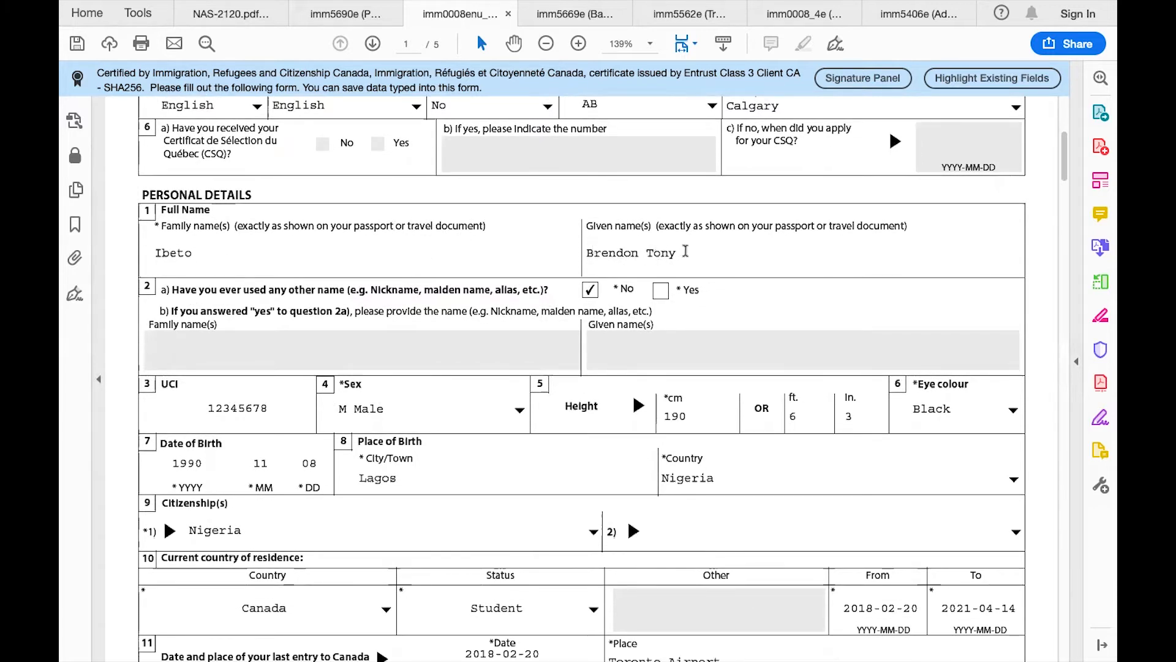
{"action": "scroll", "coordinate": [449, 238], "scroll_direction": "down", "scroll_amount": 3}
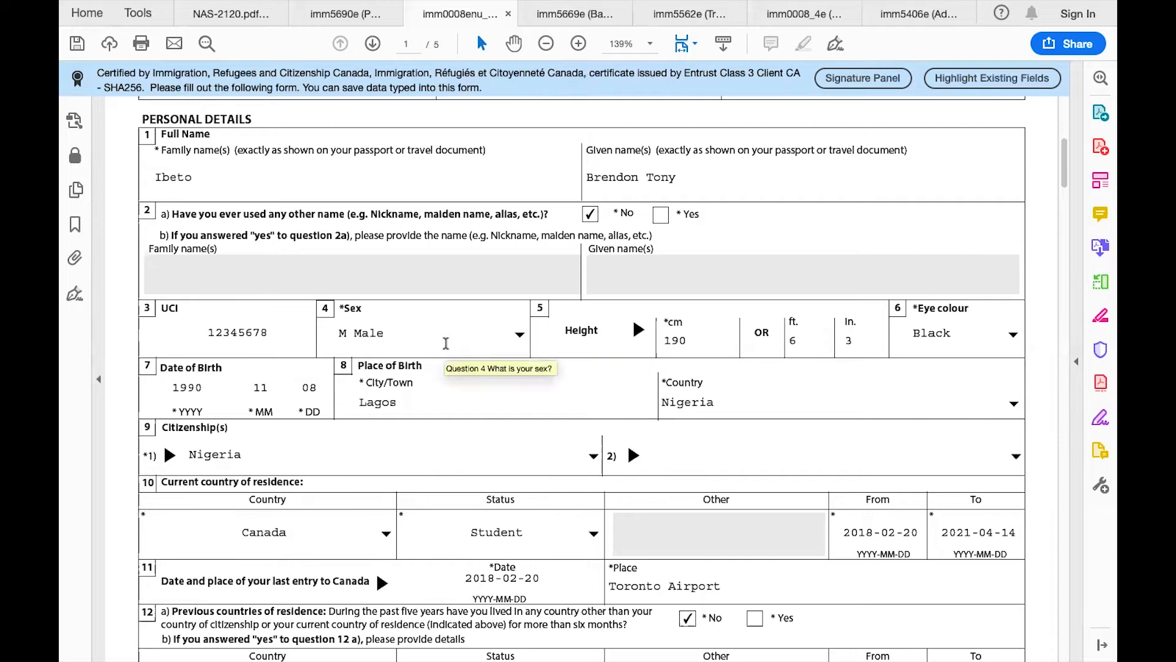
{"action": "left_click", "coordinate": [520, 335]}
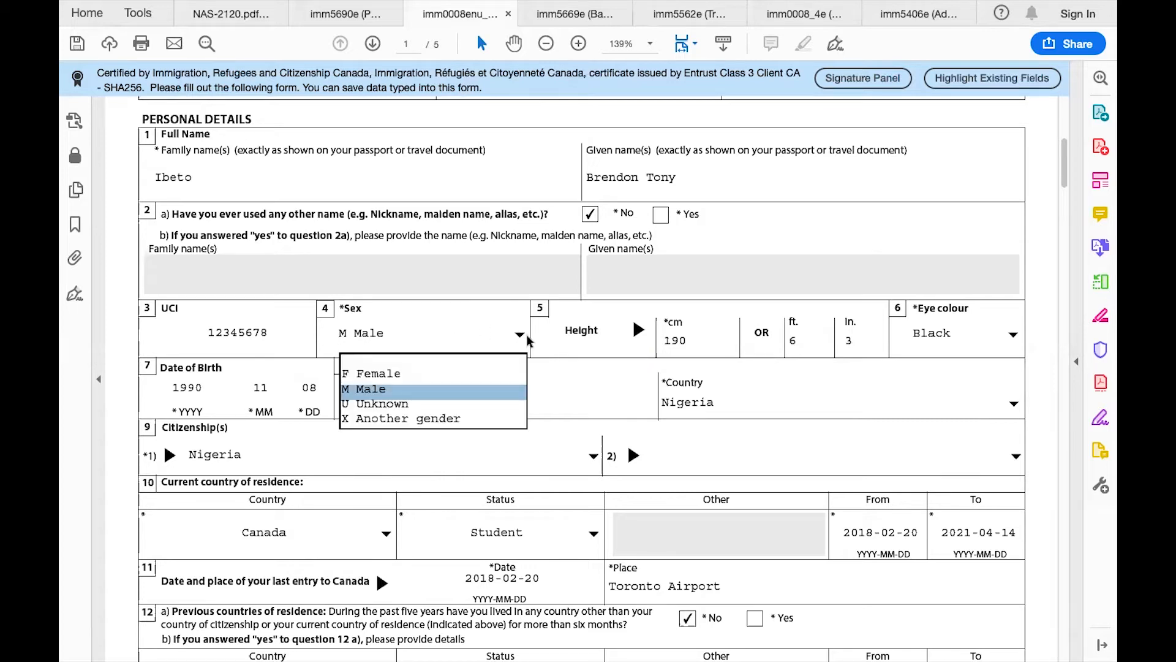
{"action": "left_click", "coordinate": [504, 280]}
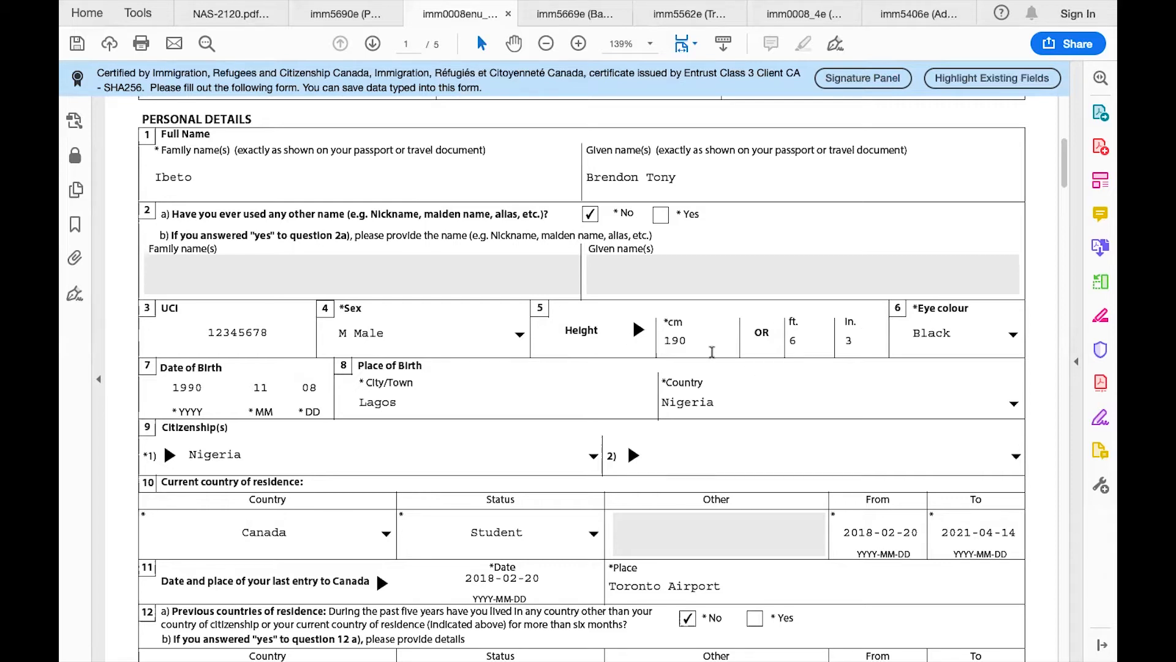
- Review the birth, citizenship and current residence fields, and examine the status options for the current country of residence
{"action": "scroll", "coordinate": [712, 353], "scroll_direction": "down", "scroll_amount": 3}
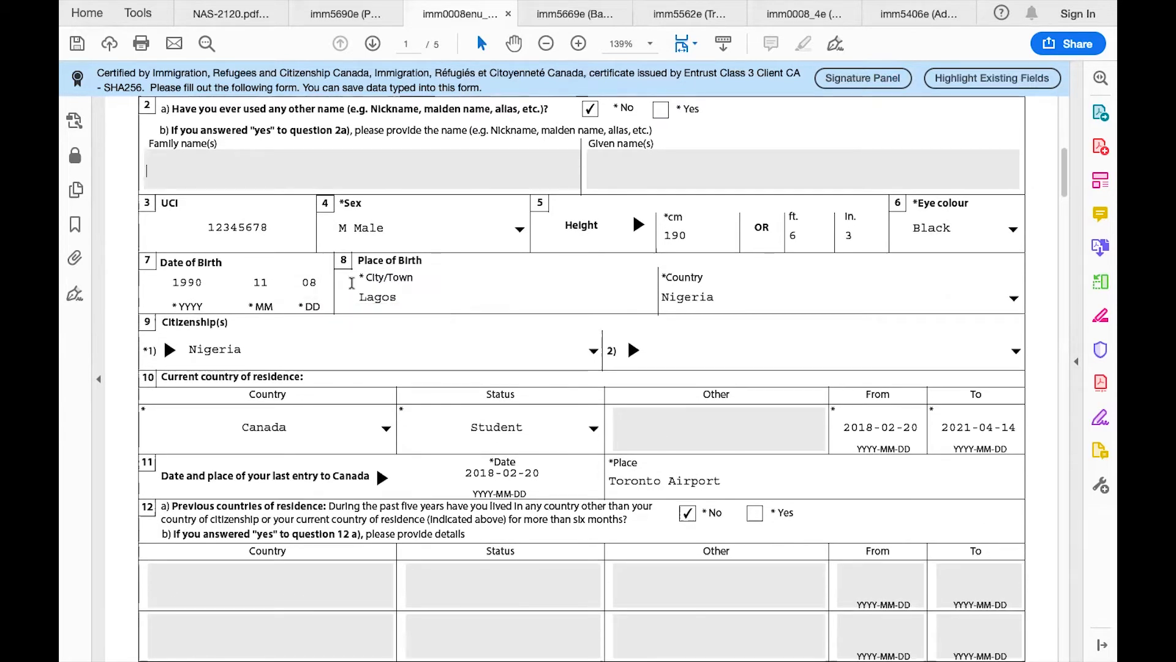
{"action": "scroll", "coordinate": [531, 286], "scroll_direction": "down", "scroll_amount": 2}
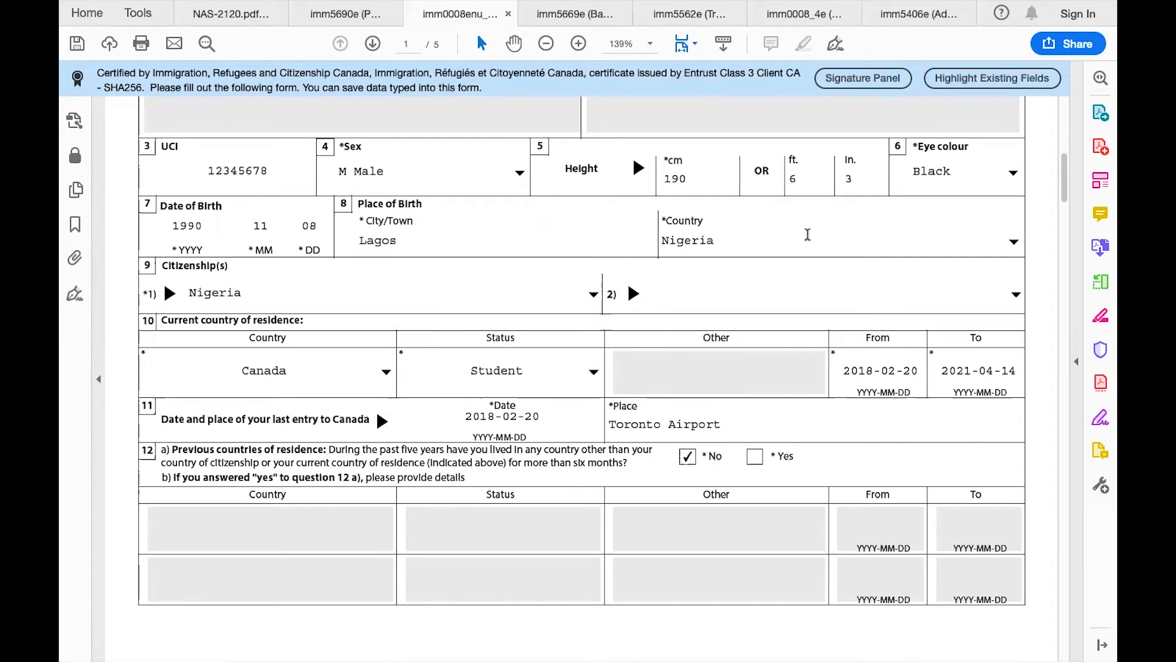
{"action": "scroll", "coordinate": [803, 245], "scroll_direction": "down", "scroll_amount": 3}
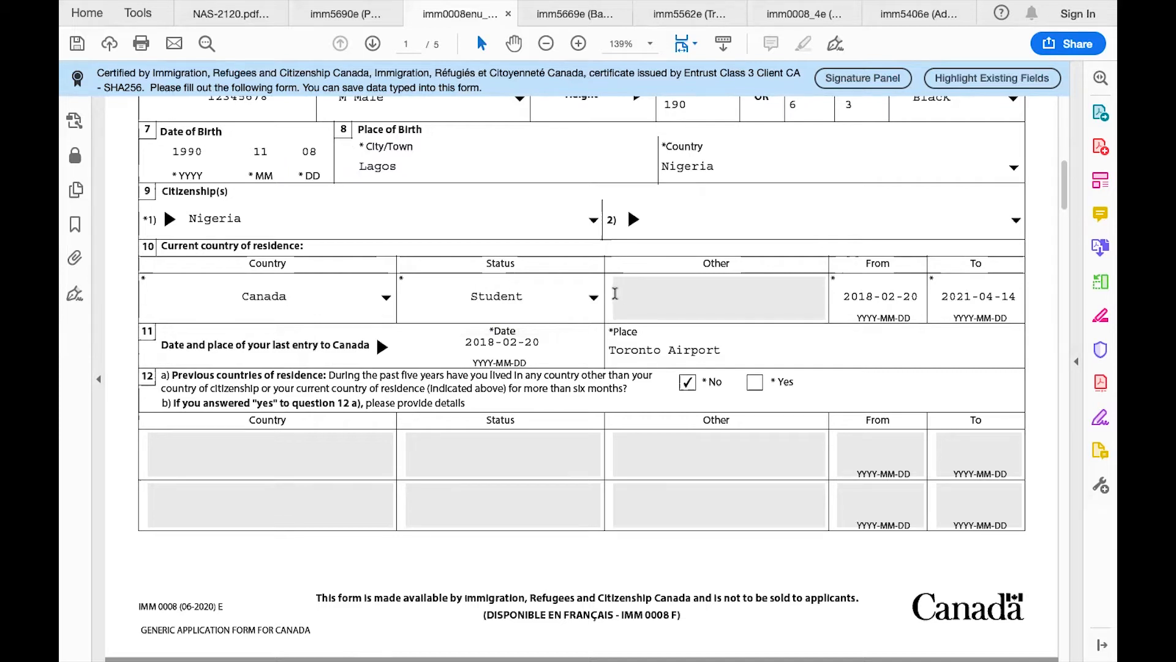
{"action": "left_click", "coordinate": [593, 299]}
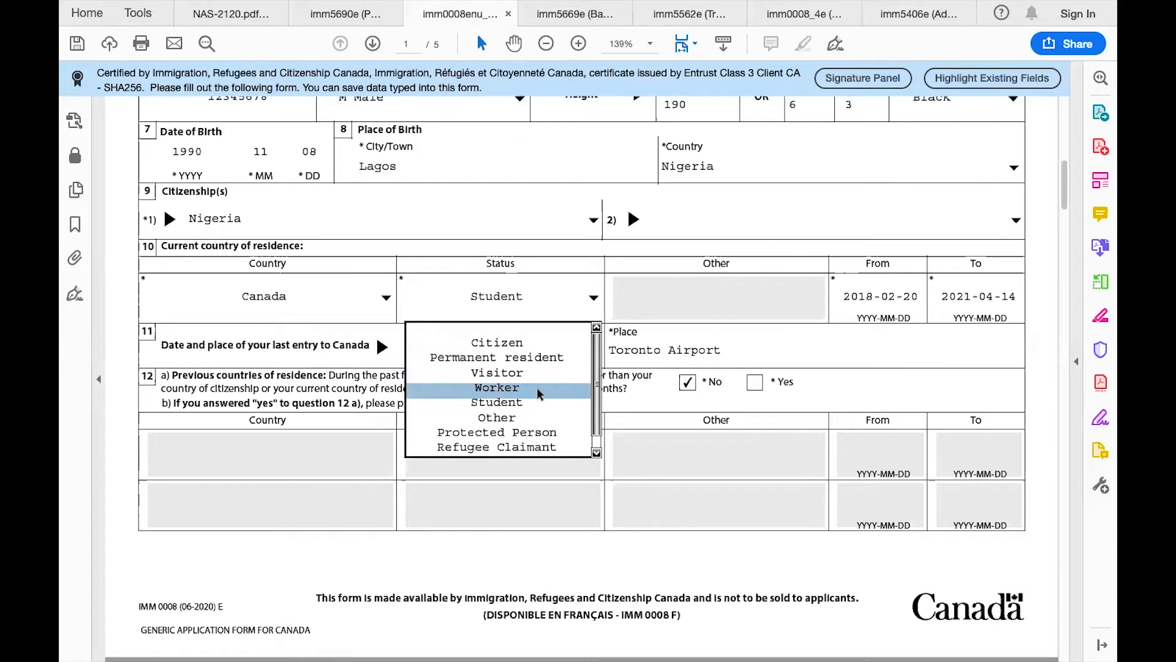
{"action": "left_click", "coordinate": [584, 265]}
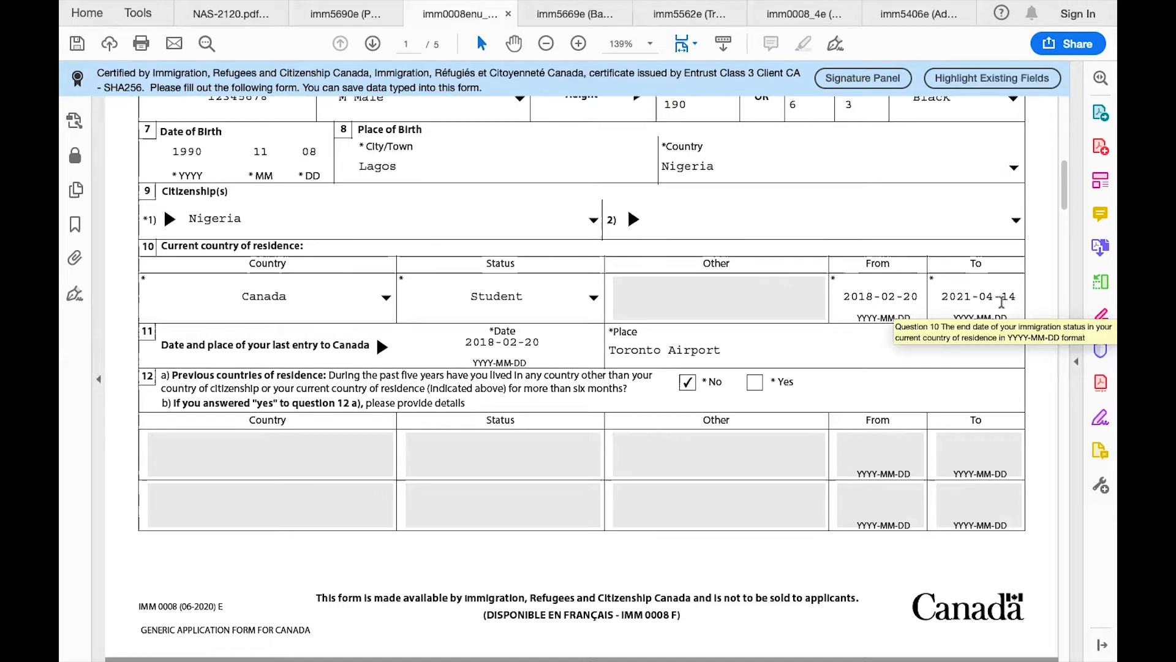
- Highlight "more than six months?" in question 12a on previous countries of residence and answer the question Yes
{"action": "scroll", "coordinate": [244, 341], "scroll_direction": "down", "scroll_amount": 1}
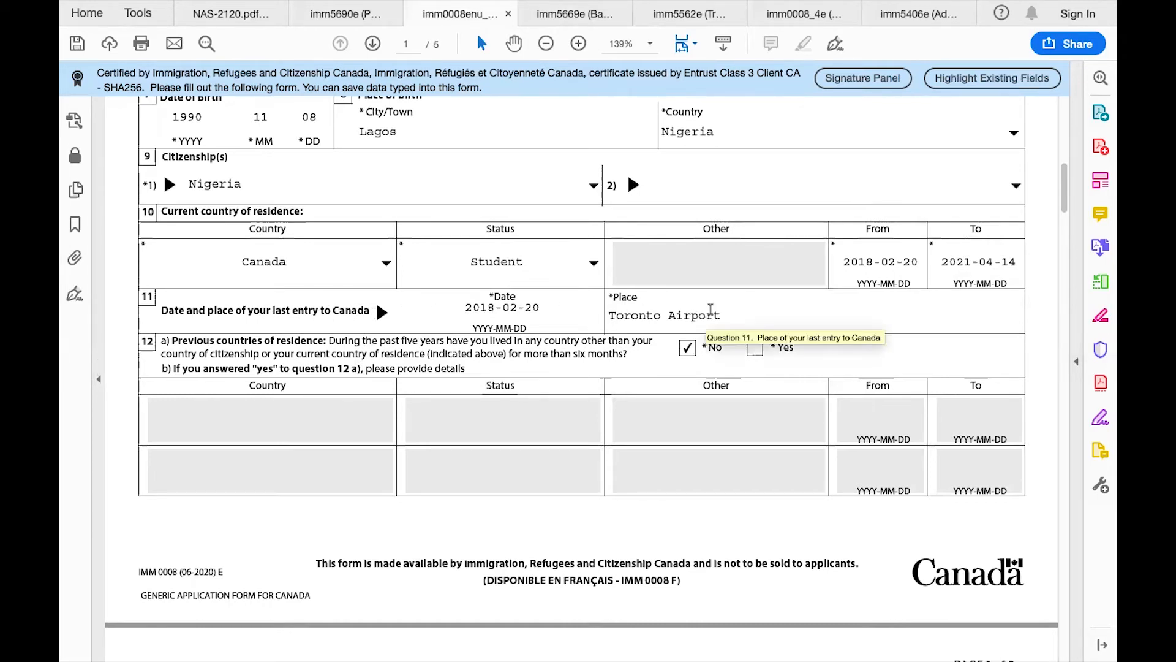
{"action": "scroll", "coordinate": [707, 313], "scroll_direction": "down", "scroll_amount": 3}
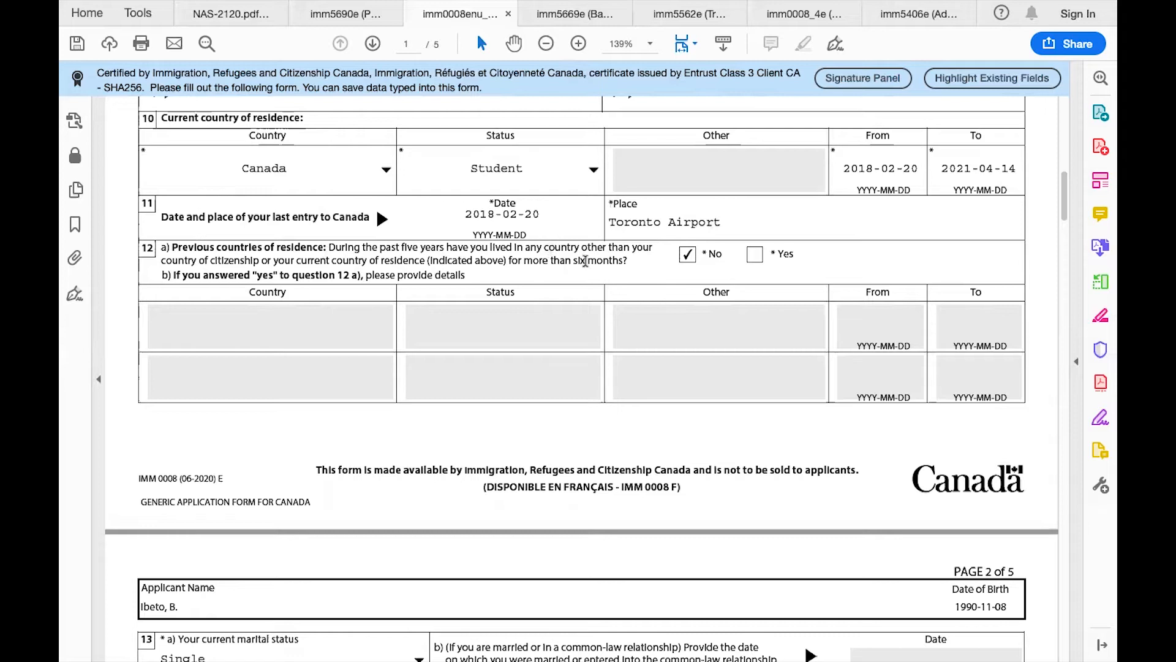
{"action": "left_click_drag", "start_coordinate": [626, 262], "coordinate": [542, 270]}
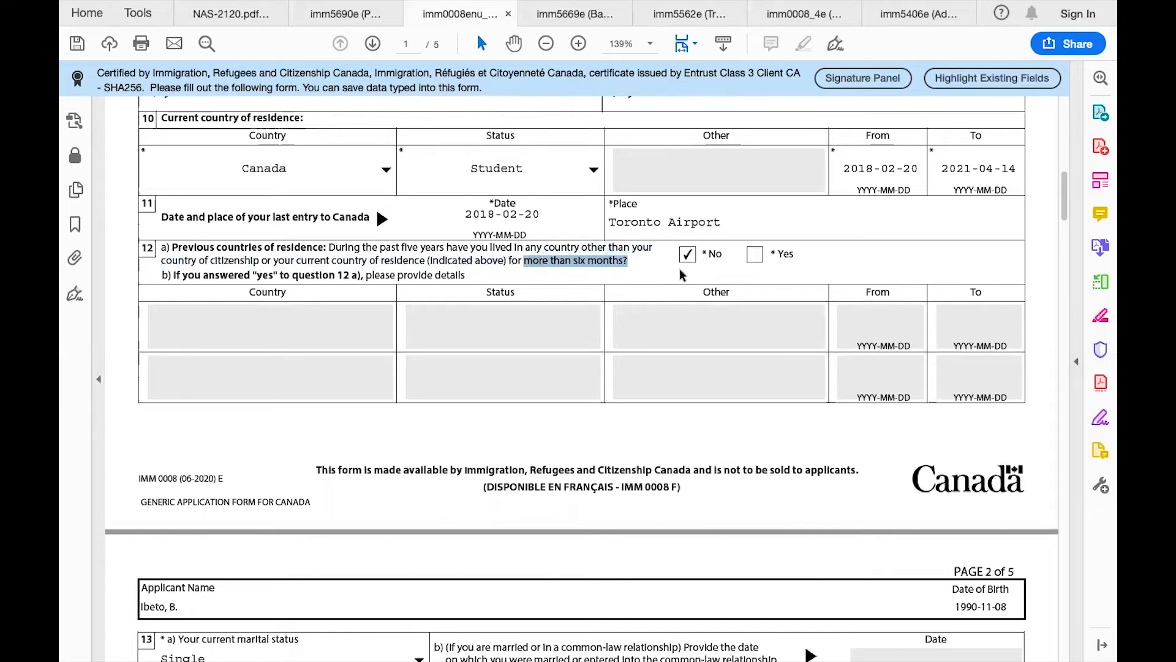
{"action": "left_click", "coordinate": [755, 255]}
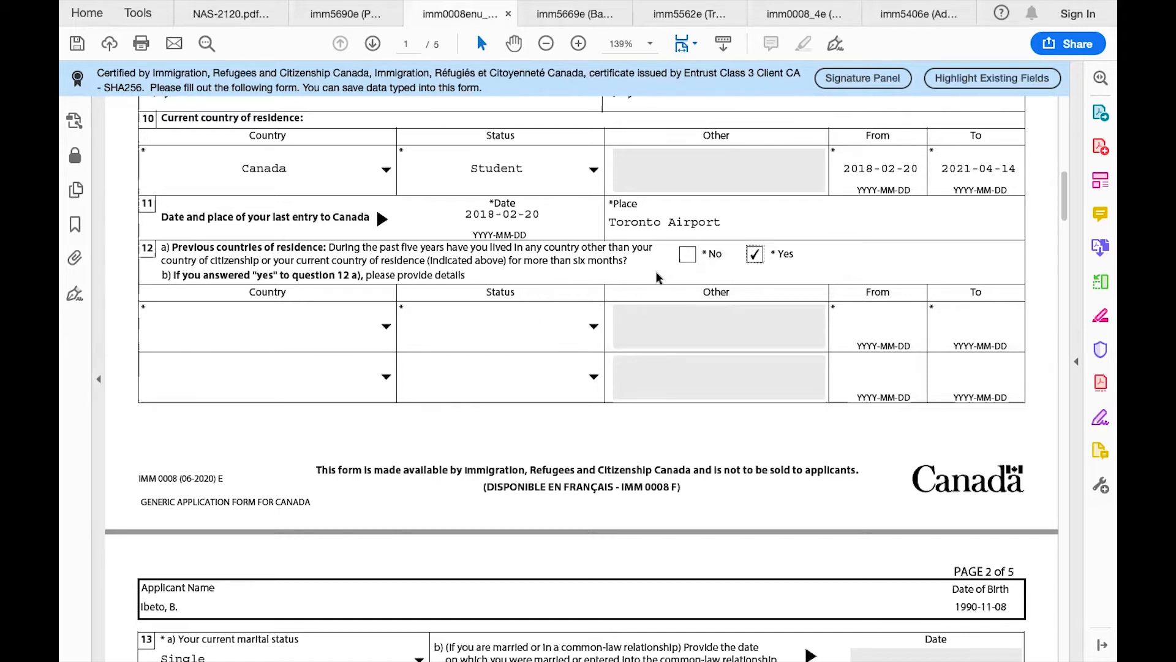
- Examine the applicant's travel entries in the Supplementary Information - Your Travels form
{"action": "left_click", "coordinate": [680, 14]}
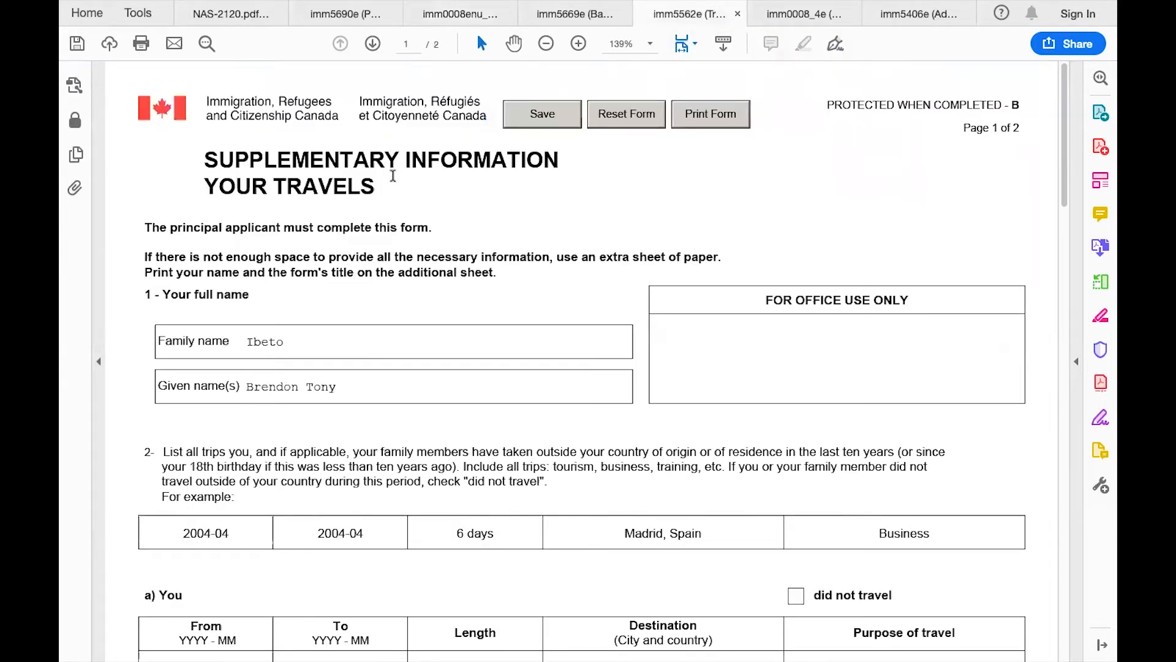
{"action": "scroll", "coordinate": [519, 557], "scroll_direction": "down", "scroll_amount": 3}
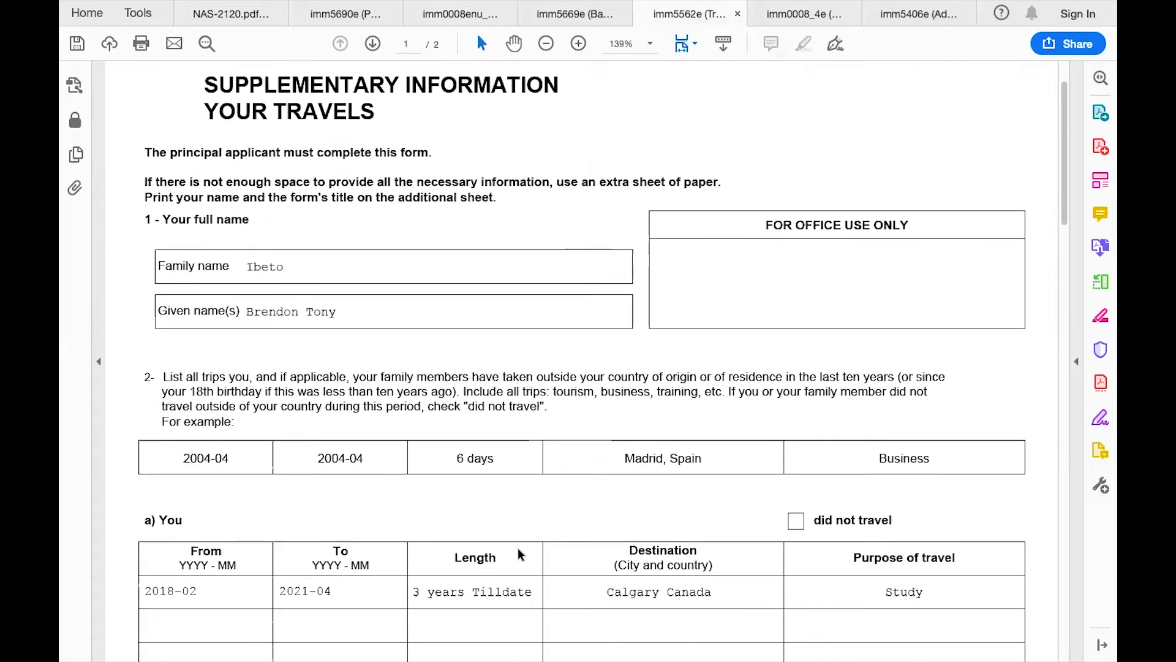
{"action": "scroll", "coordinate": [519, 555], "scroll_direction": "down", "scroll_amount": 3}
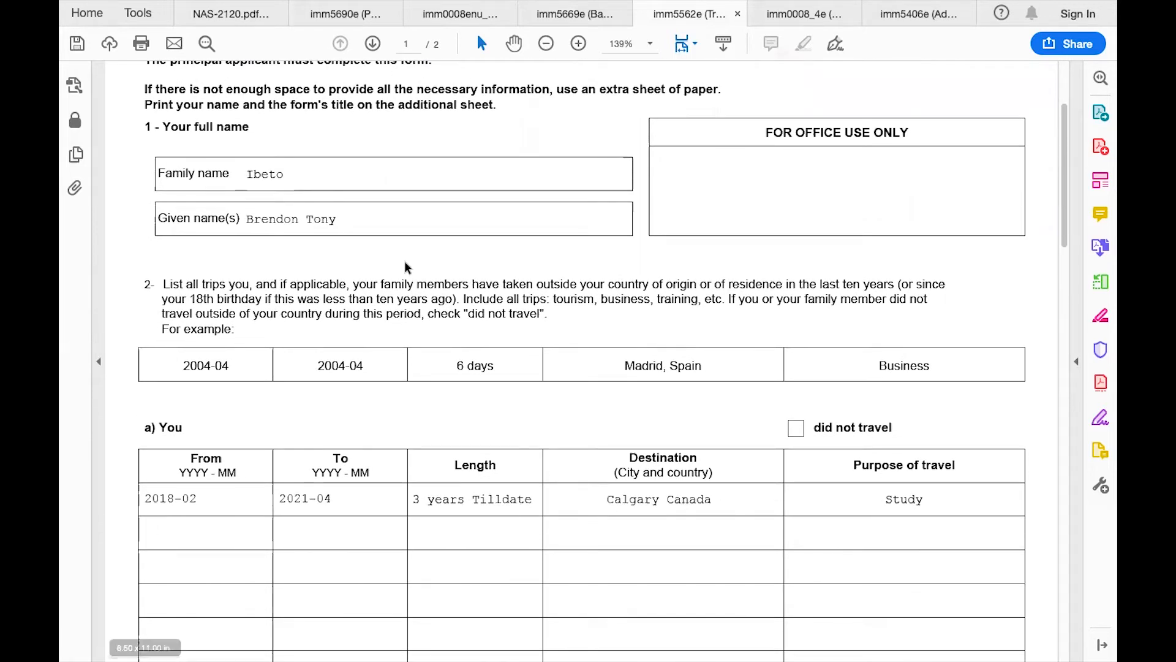
- Return to the Generic Application Form and answer No to question 12a on previous countries of residence
{"action": "left_click", "coordinate": [459, 15]}
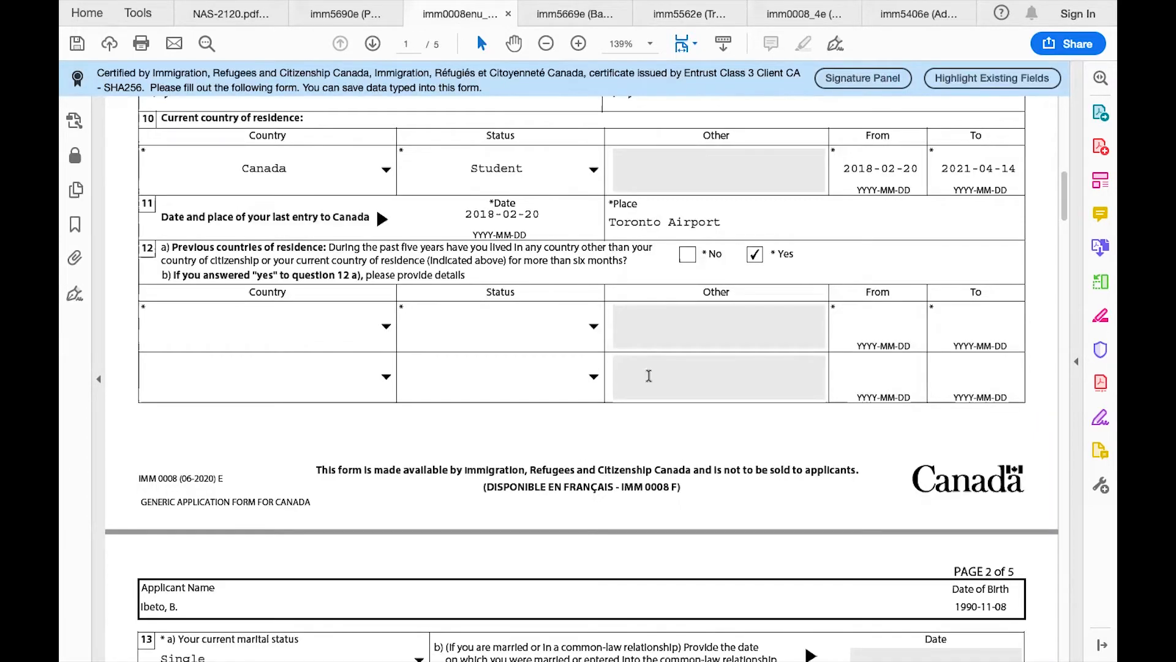
{"action": "scroll", "coordinate": [653, 394], "scroll_direction": "down", "scroll_amount": 3}
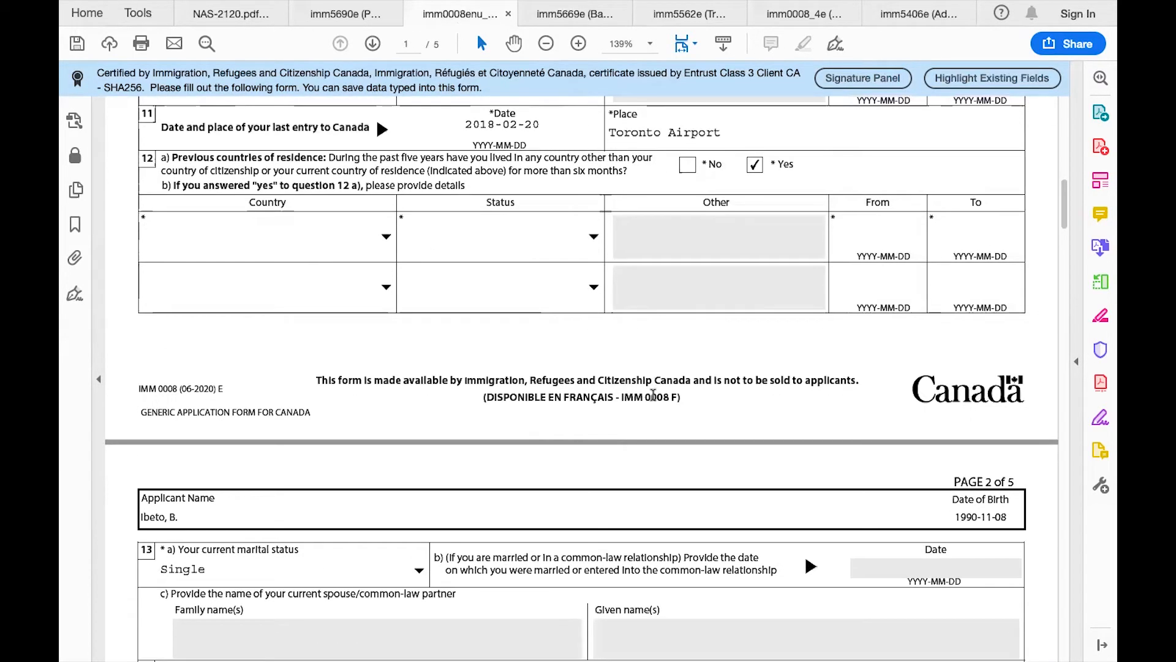
{"action": "left_click", "coordinate": [688, 165]}
{"action": "scroll", "coordinate": [737, 312], "scroll_direction": "down", "scroll_amount": 3}
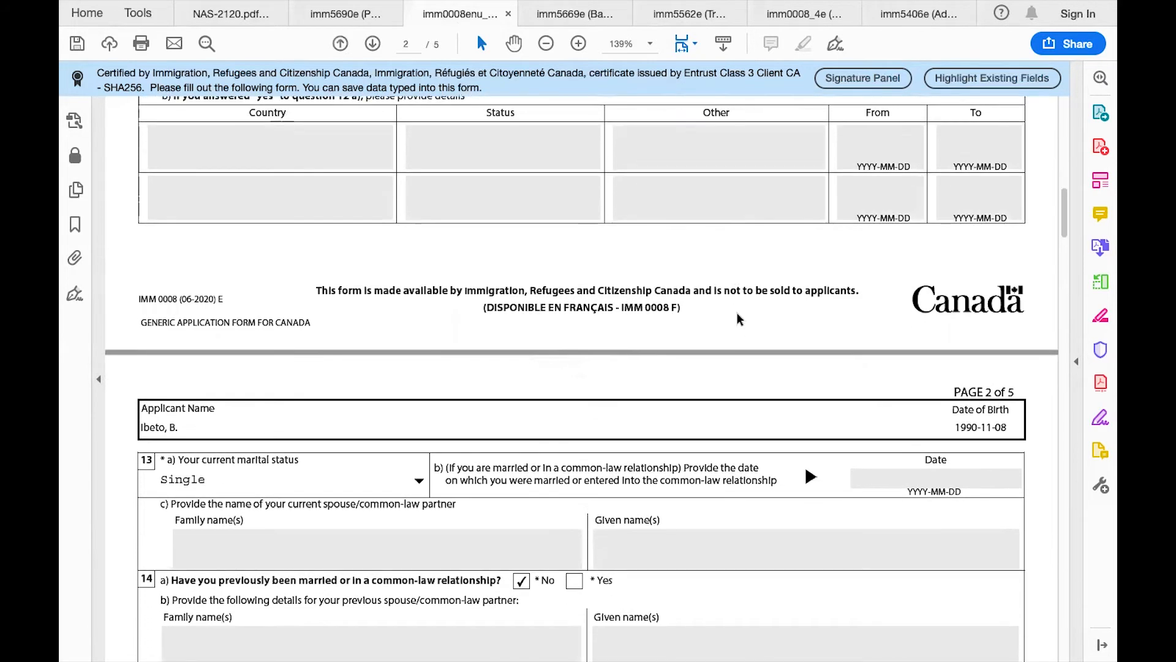
- Examine the marital status options in question 13 and review the previous marriage or common-law relationship section in question 14
{"action": "scroll", "coordinate": [737, 318], "scroll_direction": "down", "scroll_amount": 5}
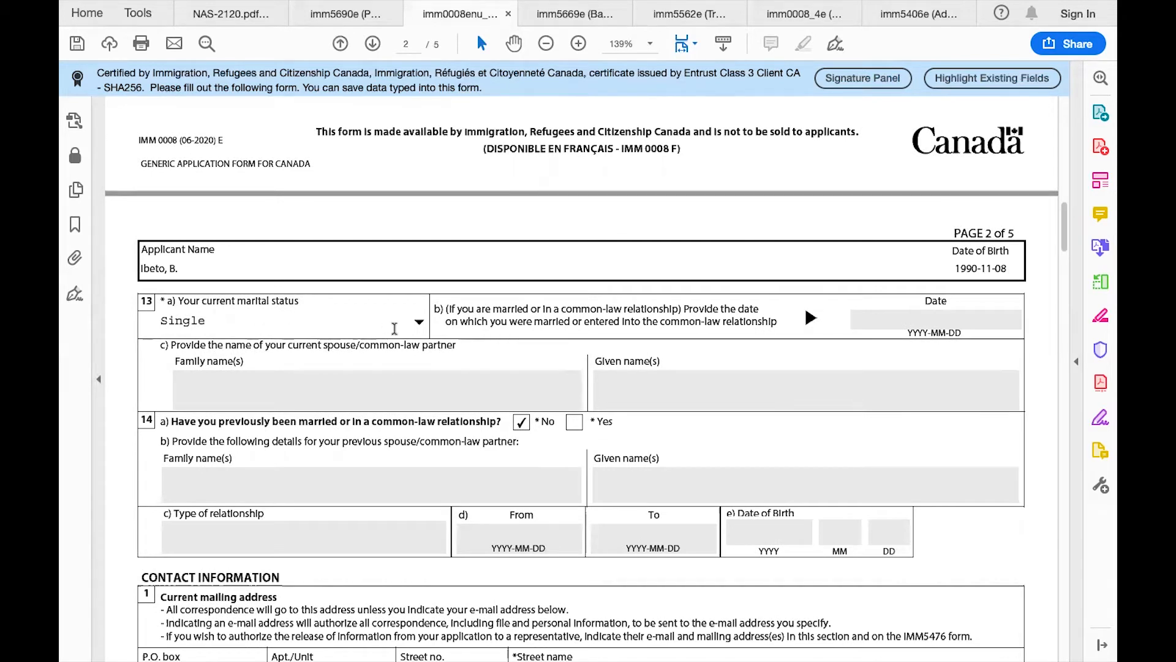
{"action": "left_click", "coordinate": [420, 325]}
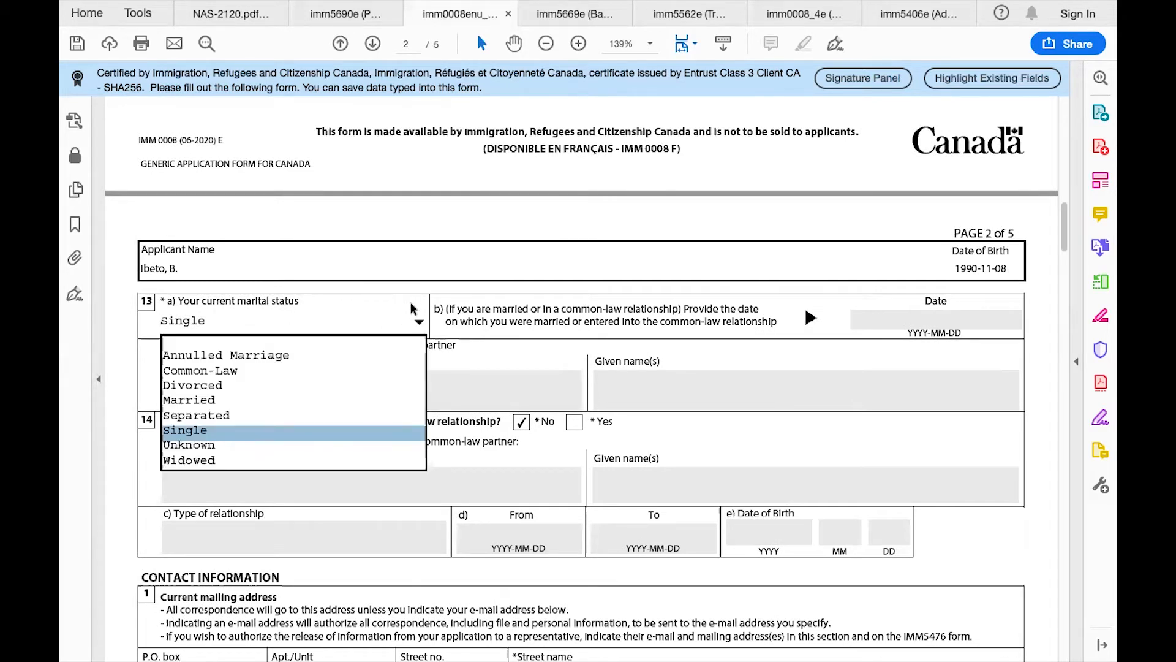
{"action": "left_click", "coordinate": [410, 283]}
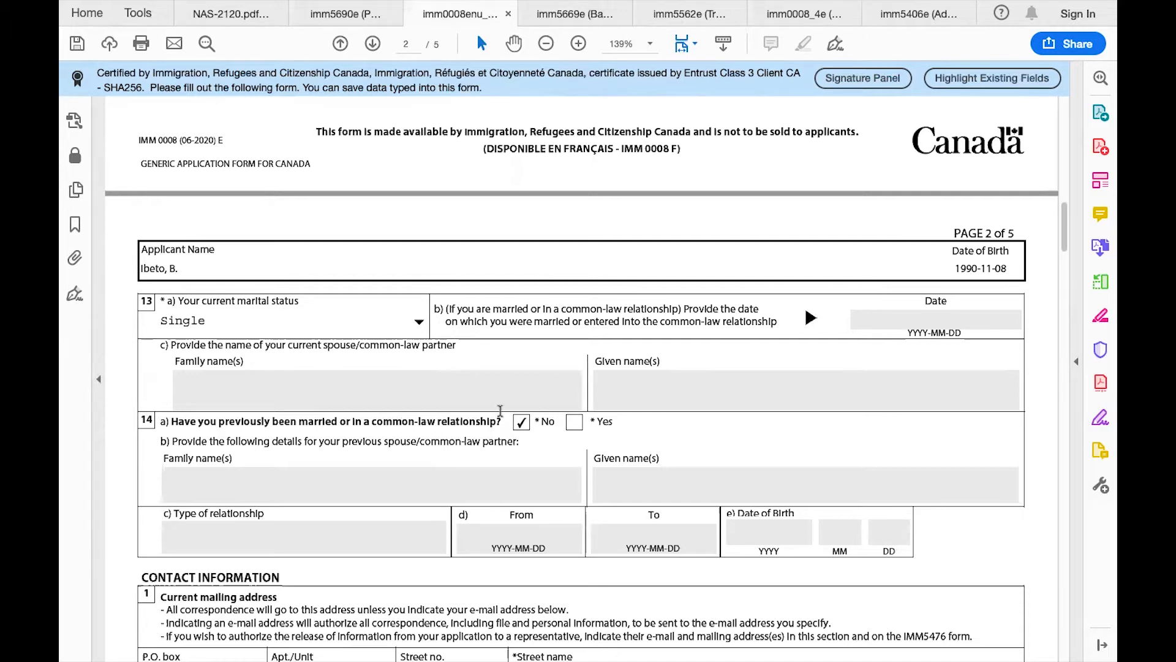
{"action": "scroll", "coordinate": [479, 445], "scroll_direction": "down", "scroll_amount": 3}
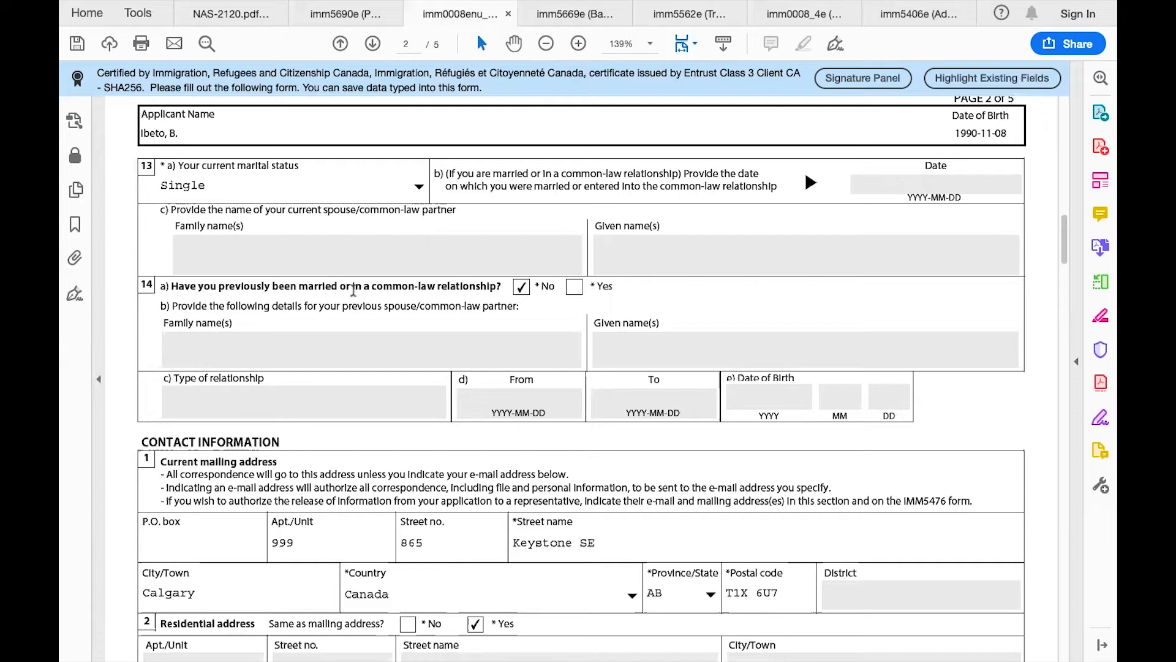
{"action": "scroll", "coordinate": [573, 367], "scroll_direction": "down", "scroll_amount": 3}
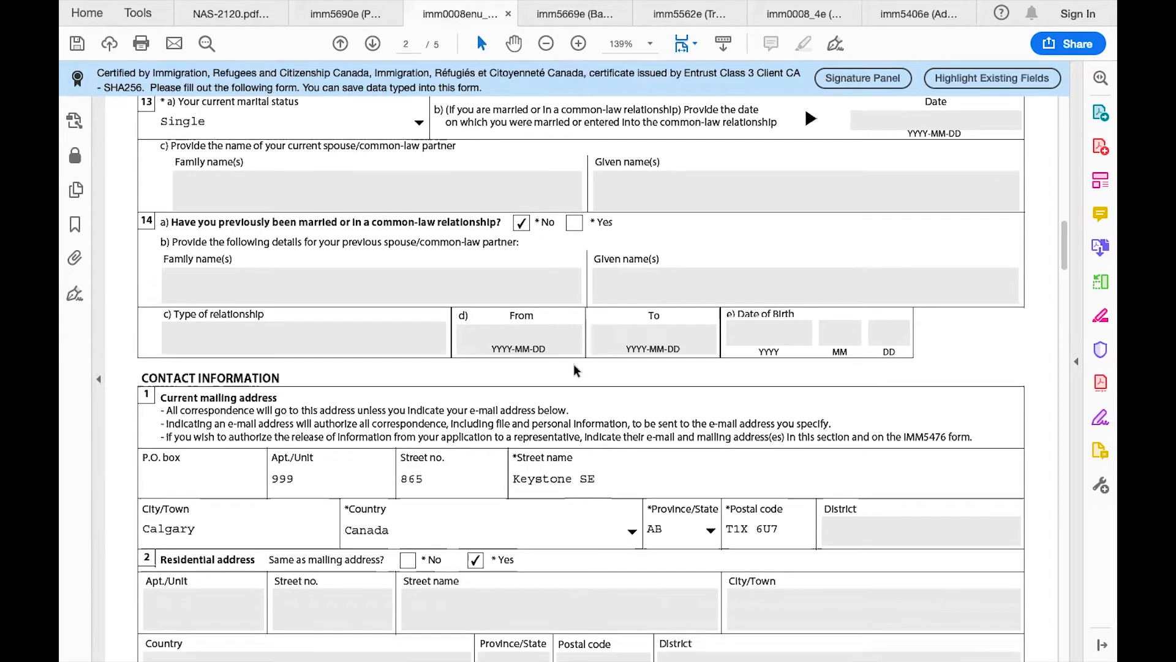
{"action": "scroll", "coordinate": [574, 368], "scroll_direction": "down", "scroll_amount": 2}
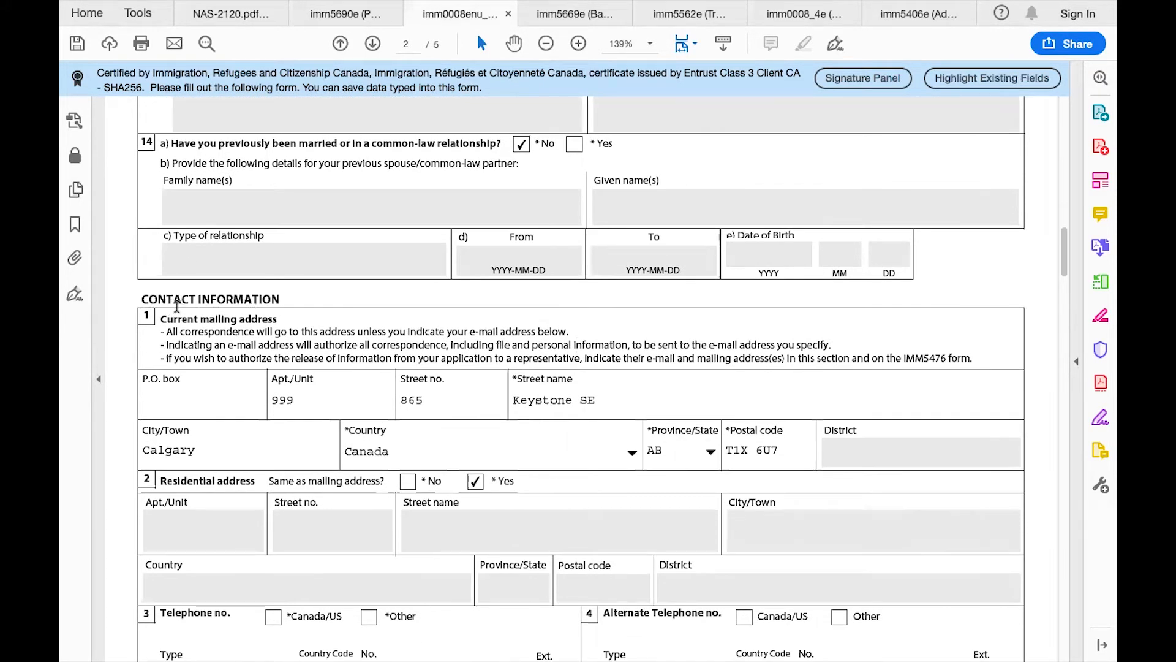
- Try No for the residential address being the same as the mailing address, and set the answer back to Yes
{"action": "scroll", "coordinate": [197, 301], "scroll_direction": "down", "scroll_amount": 3}
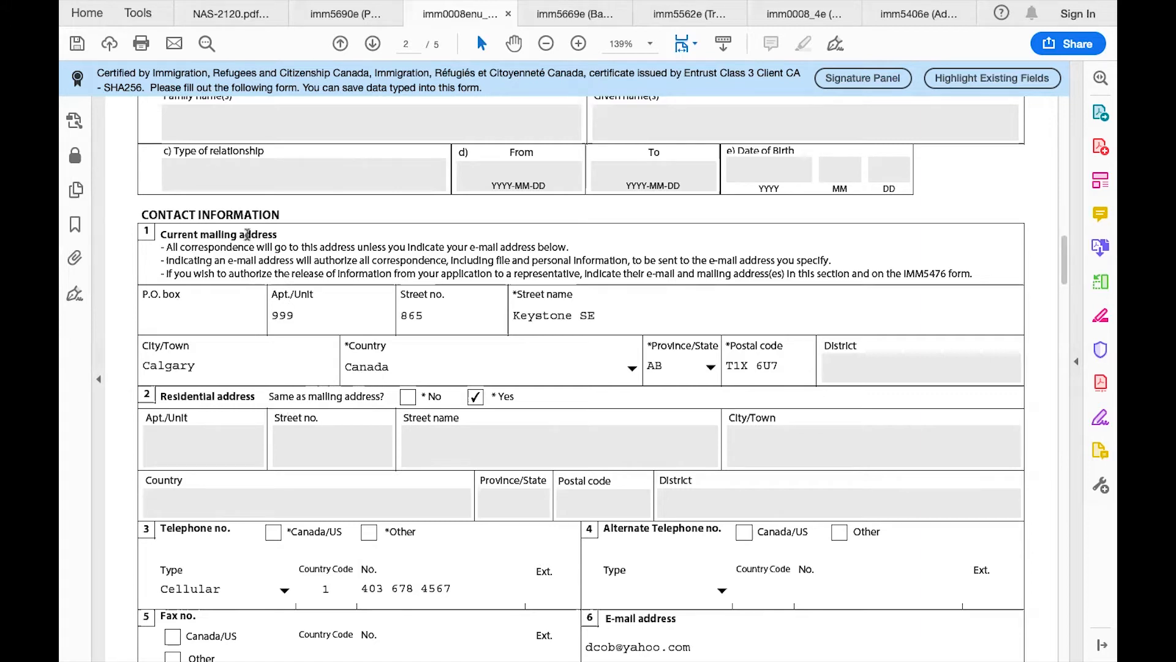
{"action": "left_click", "coordinate": [409, 400]}
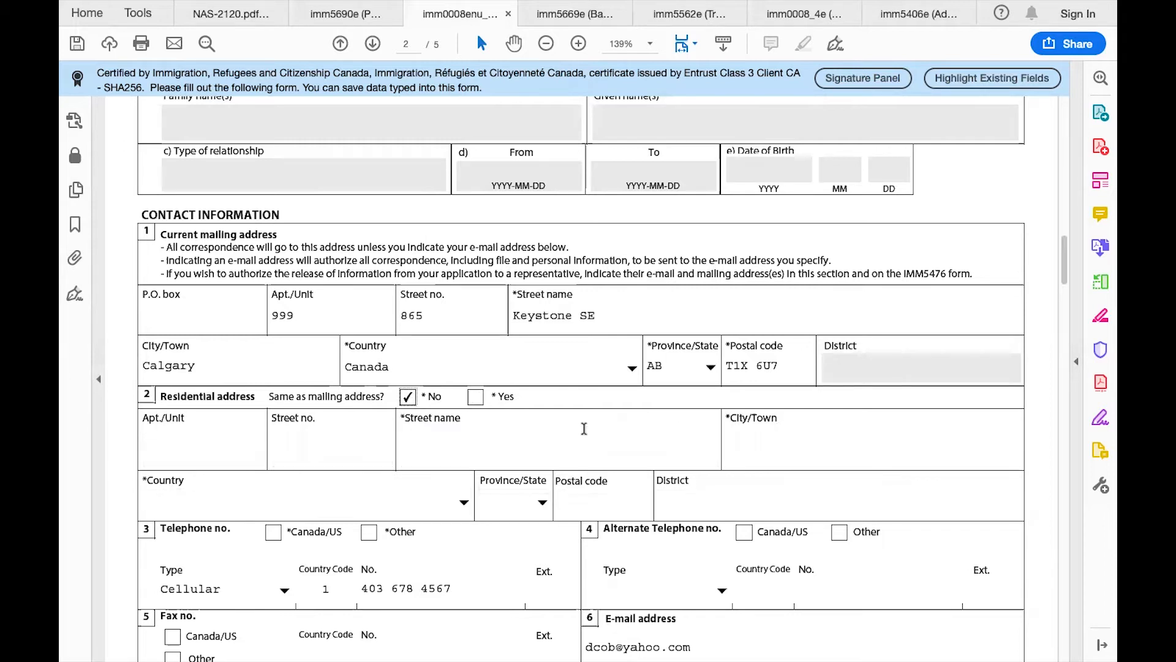
{"action": "left_click", "coordinate": [477, 399]}
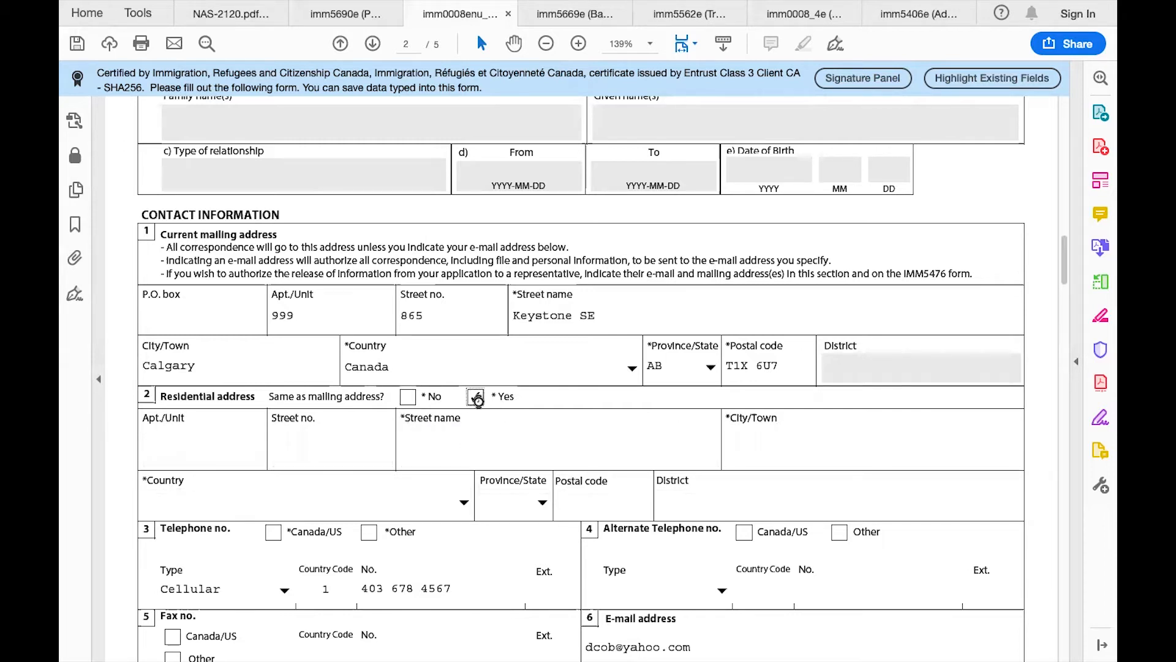
- Review the telephone, e-mail address and passport details of the applicant
{"action": "scroll", "coordinate": [478, 402], "scroll_direction": "down", "scroll_amount": 5}
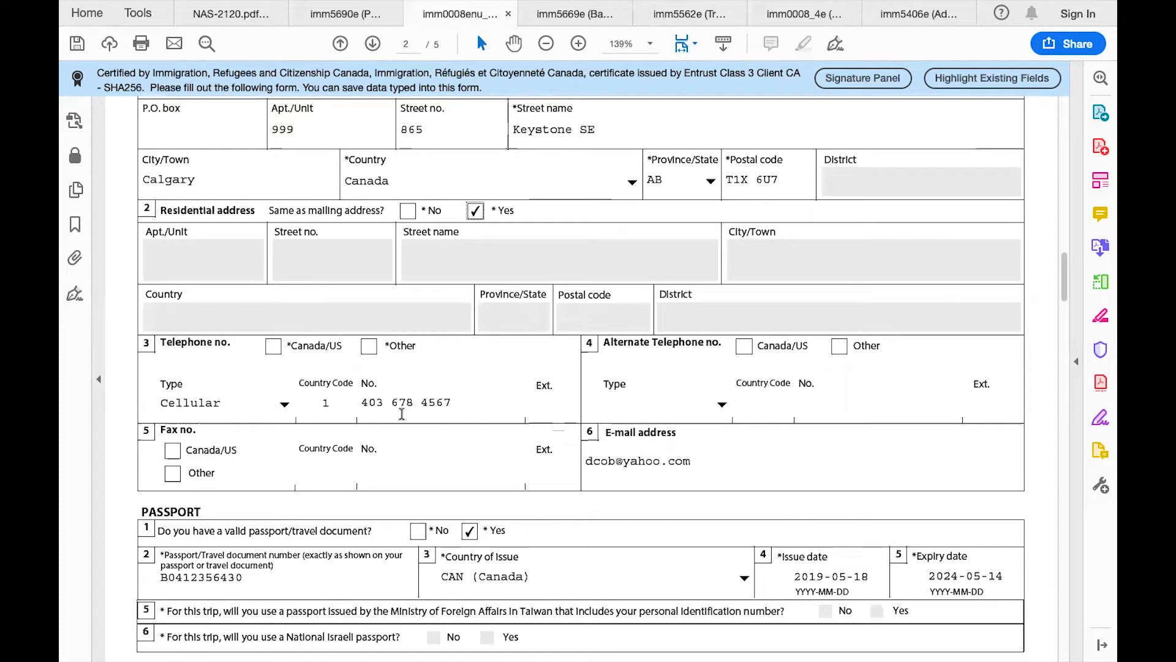
{"action": "scroll", "coordinate": [399, 412], "scroll_direction": "down", "scroll_amount": 3}
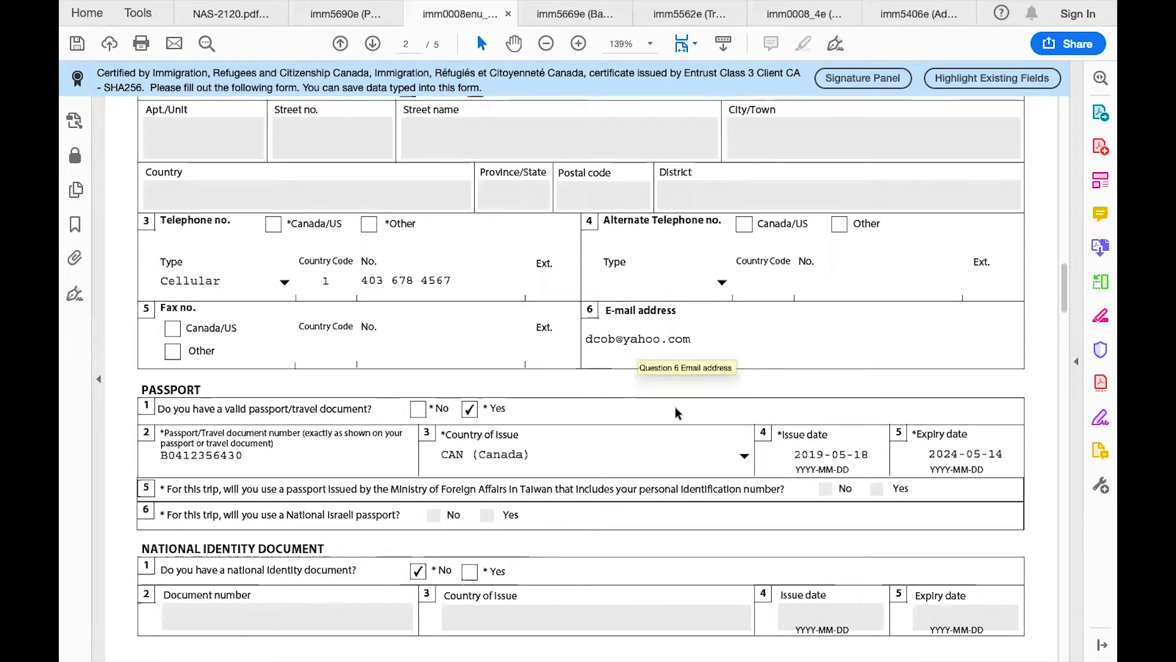
{"action": "scroll", "coordinate": [471, 472], "scroll_direction": "down", "scroll_amount": 2}
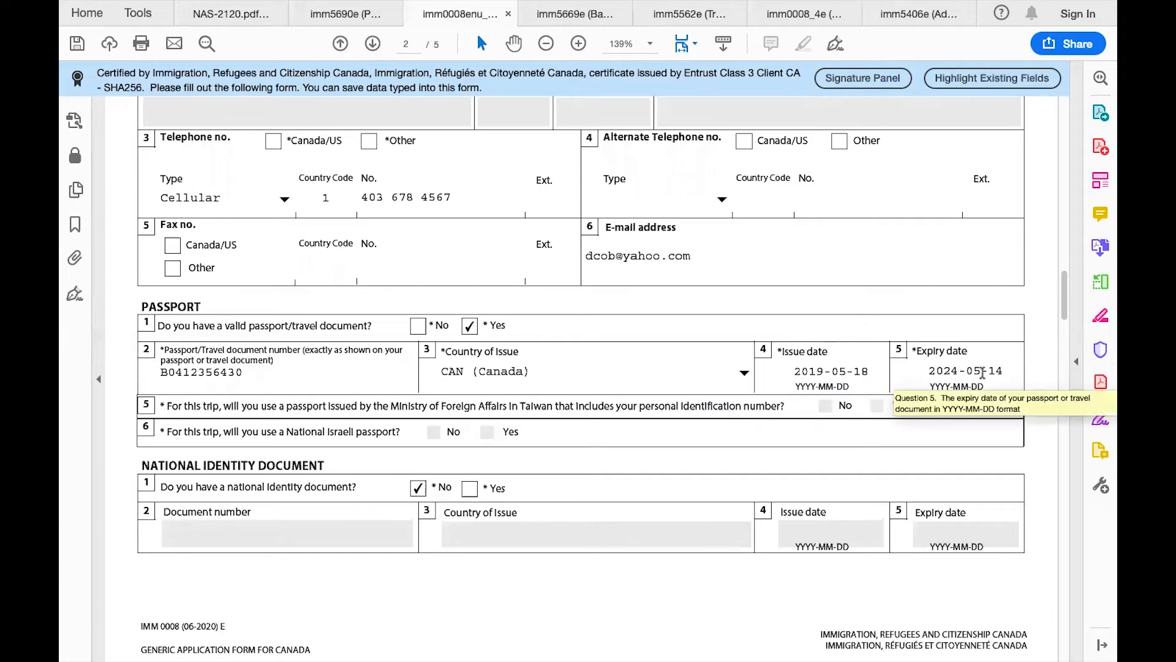
- Try Yes for having a national identity document, and set the answer back to No
{"action": "scroll", "coordinate": [983, 373], "scroll_direction": "down", "scroll_amount": 3}
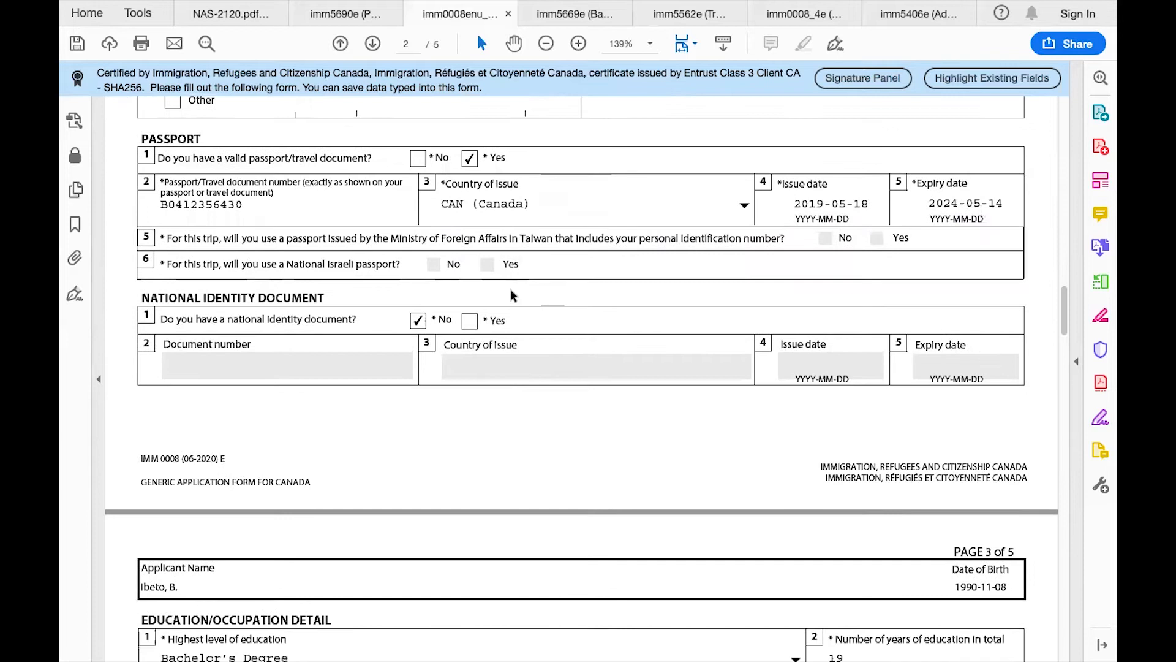
{"action": "left_click", "coordinate": [469, 321]}
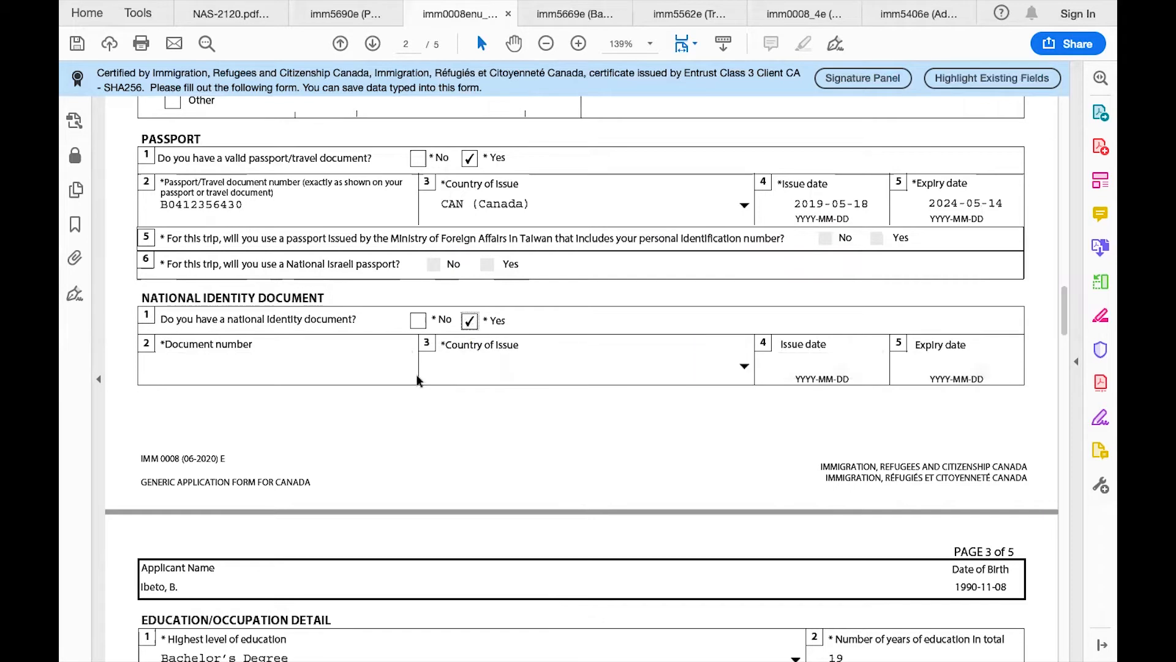
{"action": "left_click", "coordinate": [422, 326]}
{"action": "left_click", "coordinate": [417, 321]}
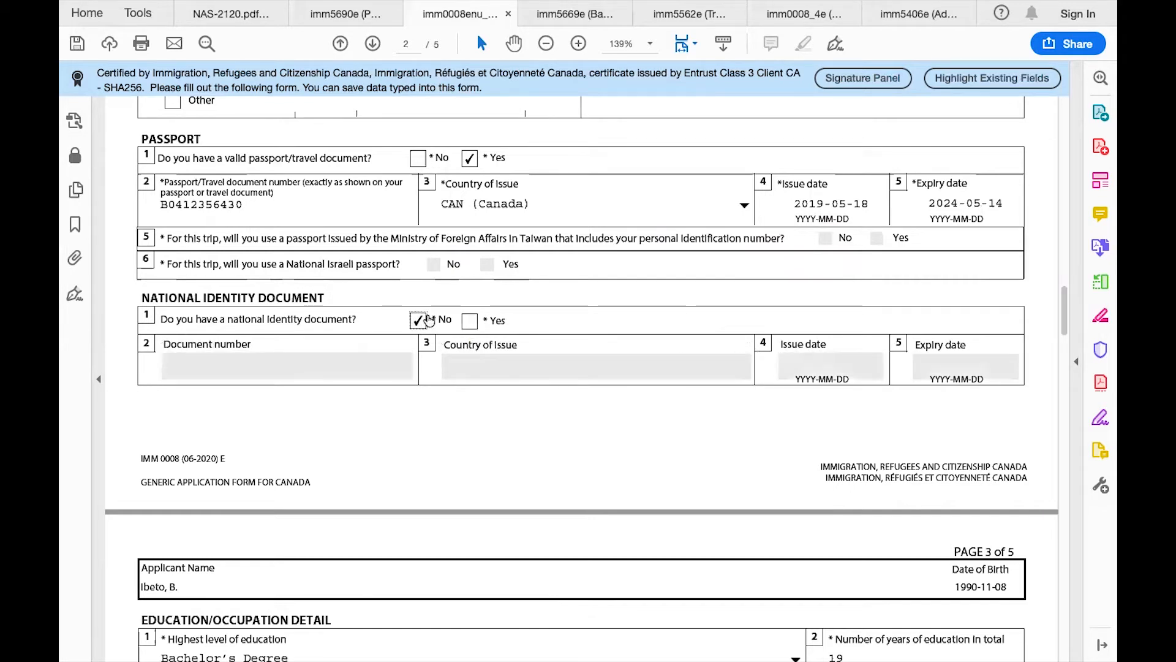
- Review the Education/Occupation Detail section on page 3, including the total number of years of education
{"action": "scroll", "coordinate": [507, 362], "scroll_direction": "down", "scroll_amount": 2}
{"action": "scroll", "coordinate": [508, 369], "scroll_direction": "down", "scroll_amount": 5}
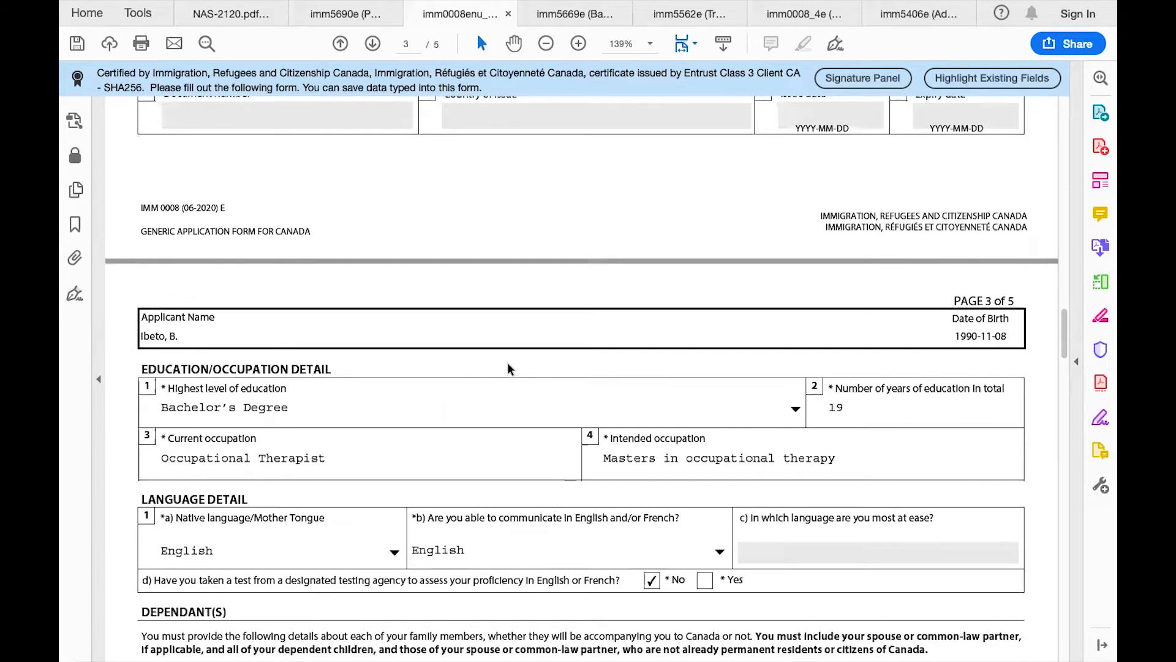
{"action": "scroll", "coordinate": [341, 339], "scroll_direction": "down", "scroll_amount": 1}
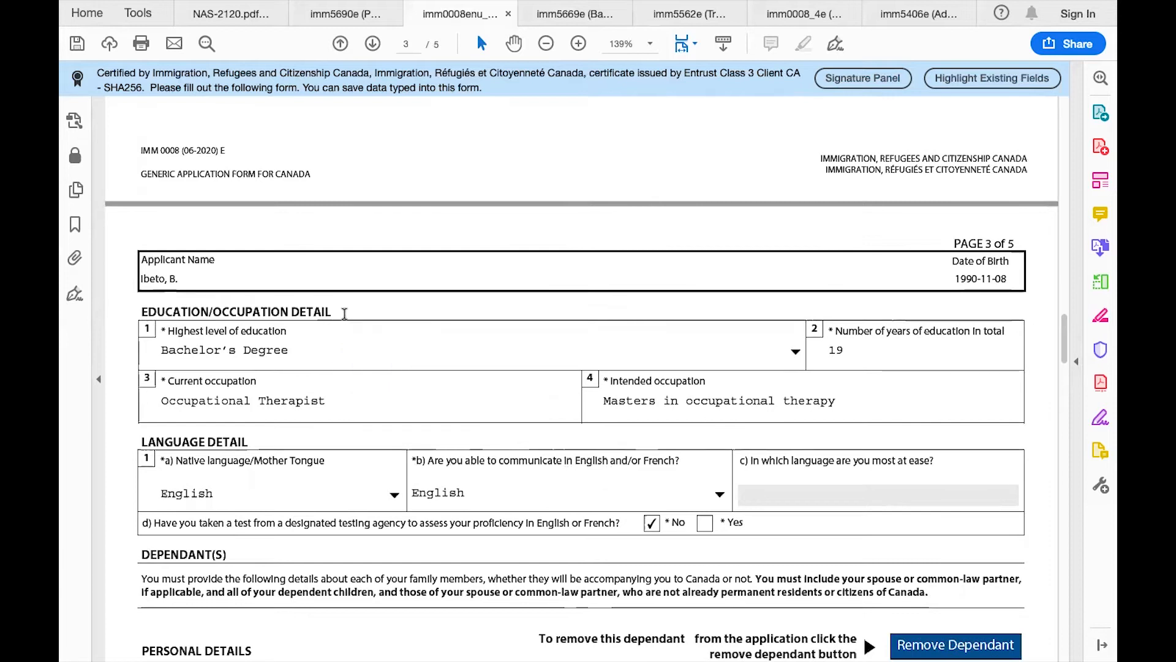
{"action": "scroll", "coordinate": [343, 316], "scroll_direction": "down", "scroll_amount": 2}
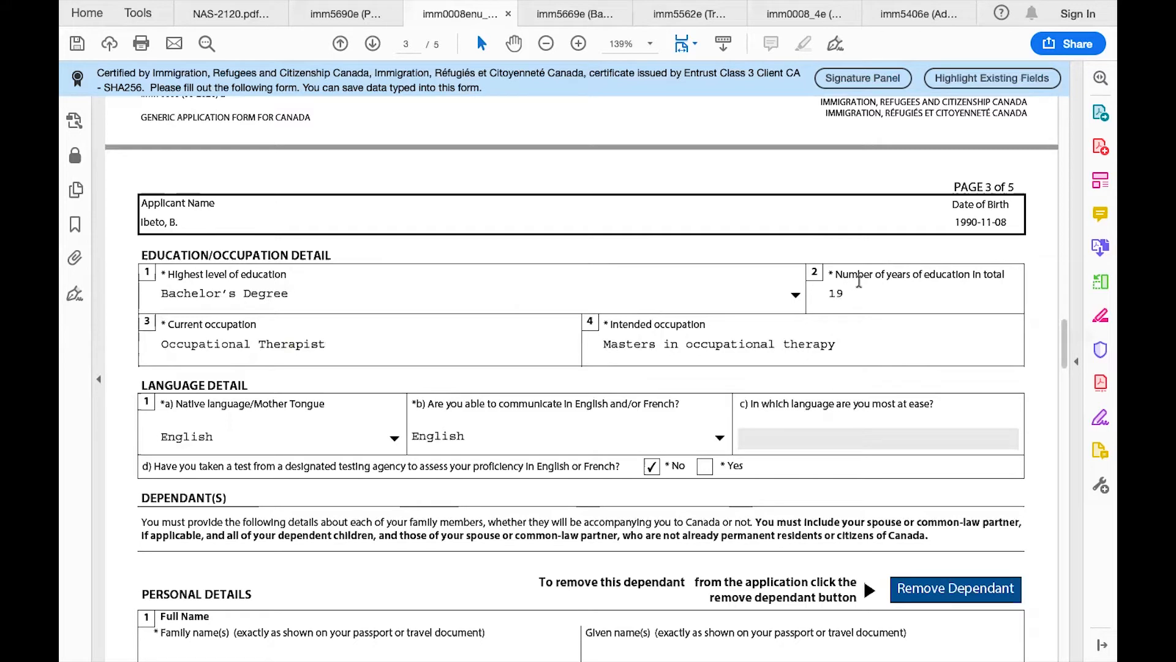
- Check the Schedule 4, Additional Family Information and Schedule A Background/Declaration forms, and return to the Generic Application Form
{"action": "left_click", "coordinate": [784, 13]}
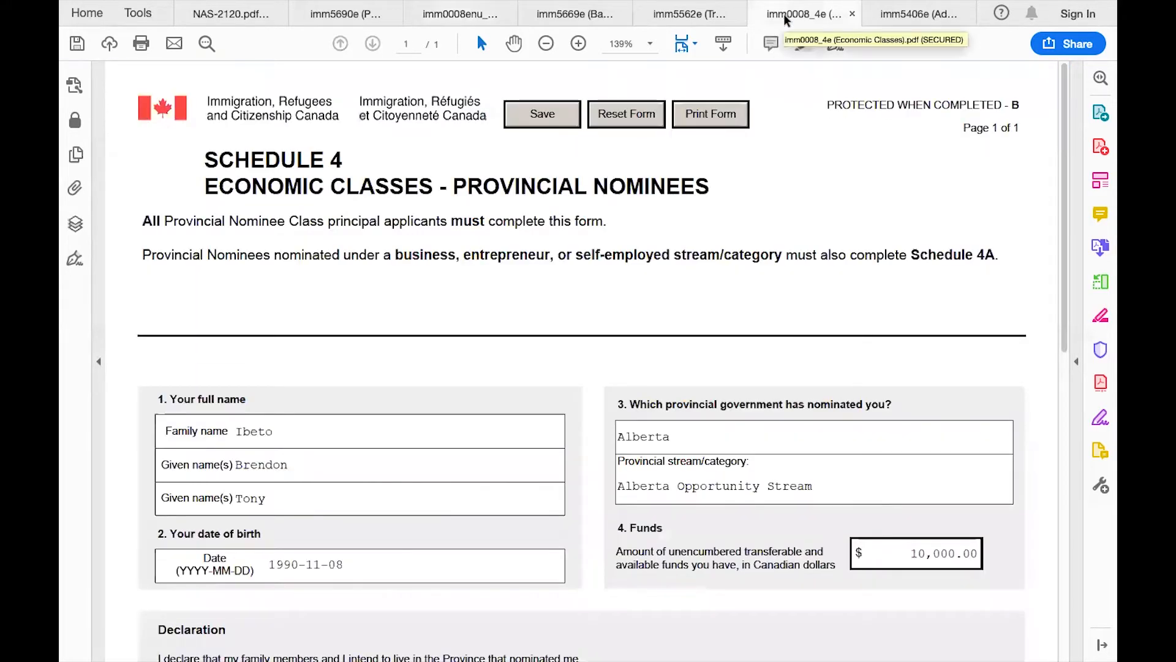
{"action": "left_click", "coordinate": [884, 15]}
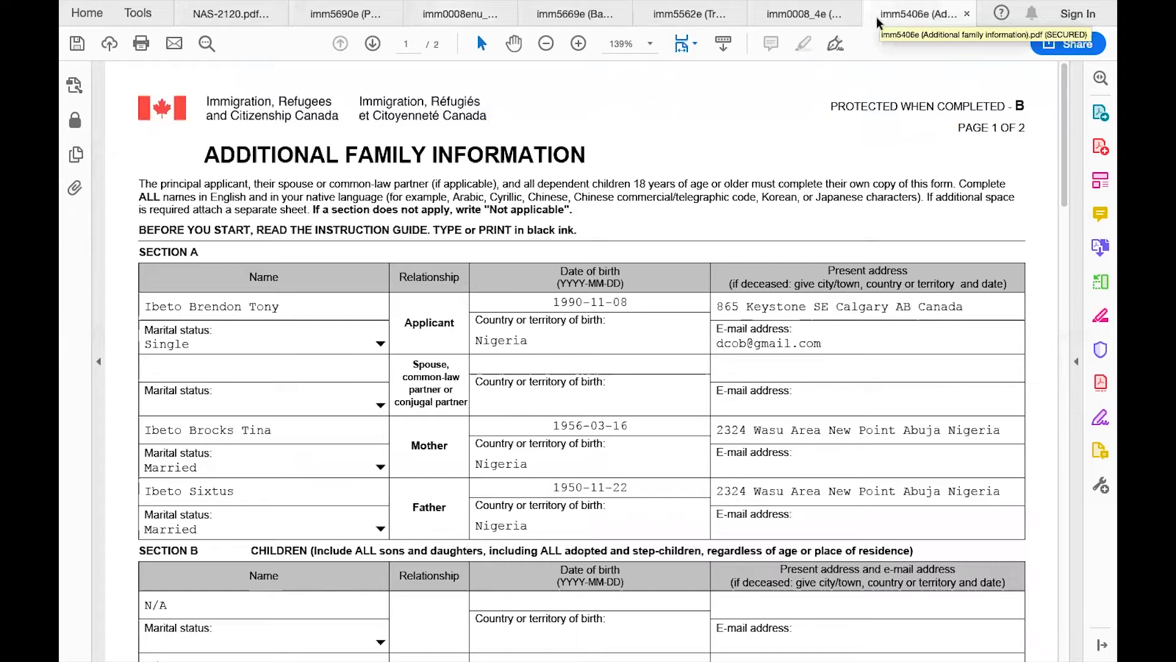
{"action": "left_click", "coordinate": [566, 25]}
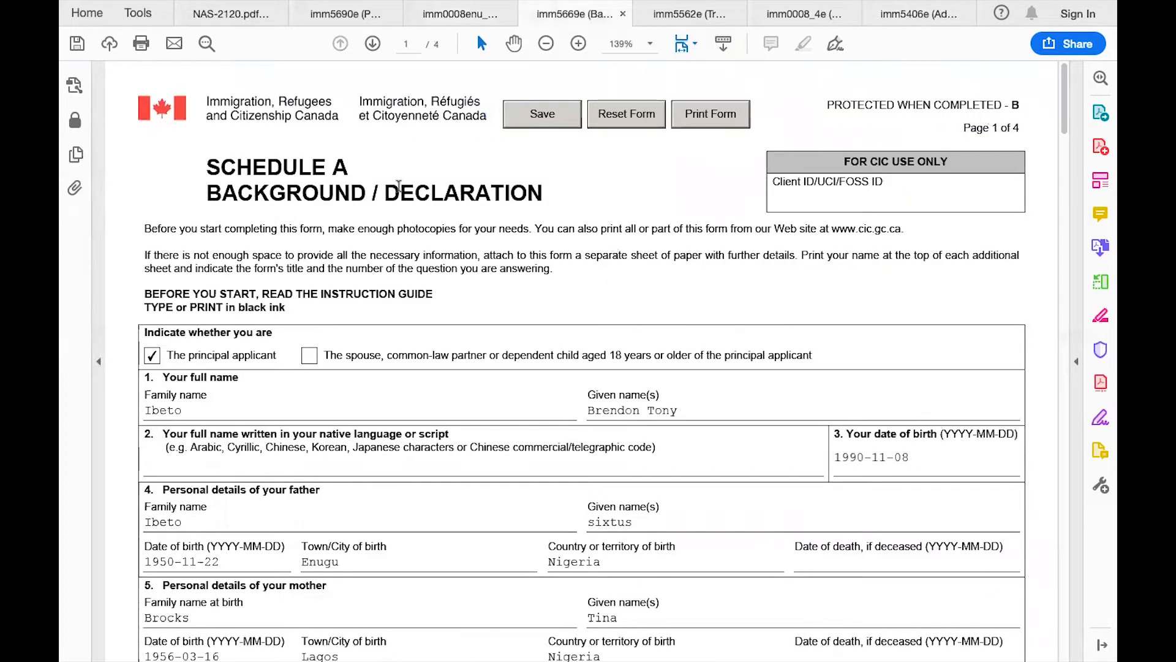
{"action": "left_click", "coordinate": [447, 14]}
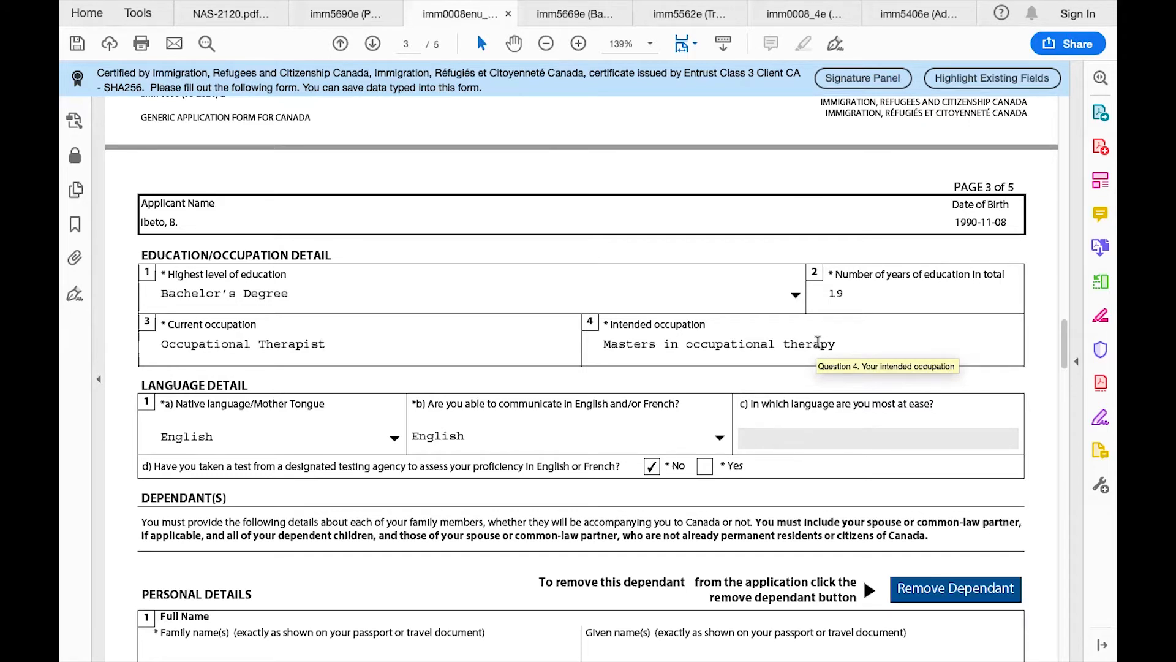
- Review the occupation fields and examine the native language options in the Language Detail section
{"action": "scroll", "coordinate": [383, 381], "scroll_direction": "down", "scroll_amount": 3}
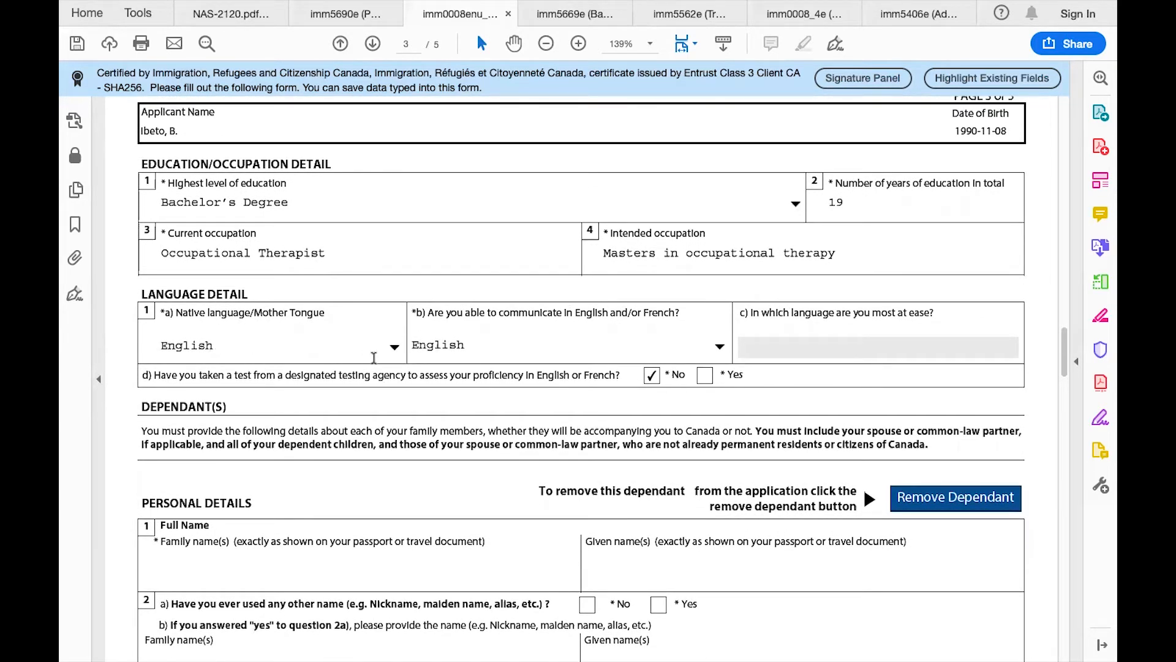
{"action": "left_click", "coordinate": [396, 347]}
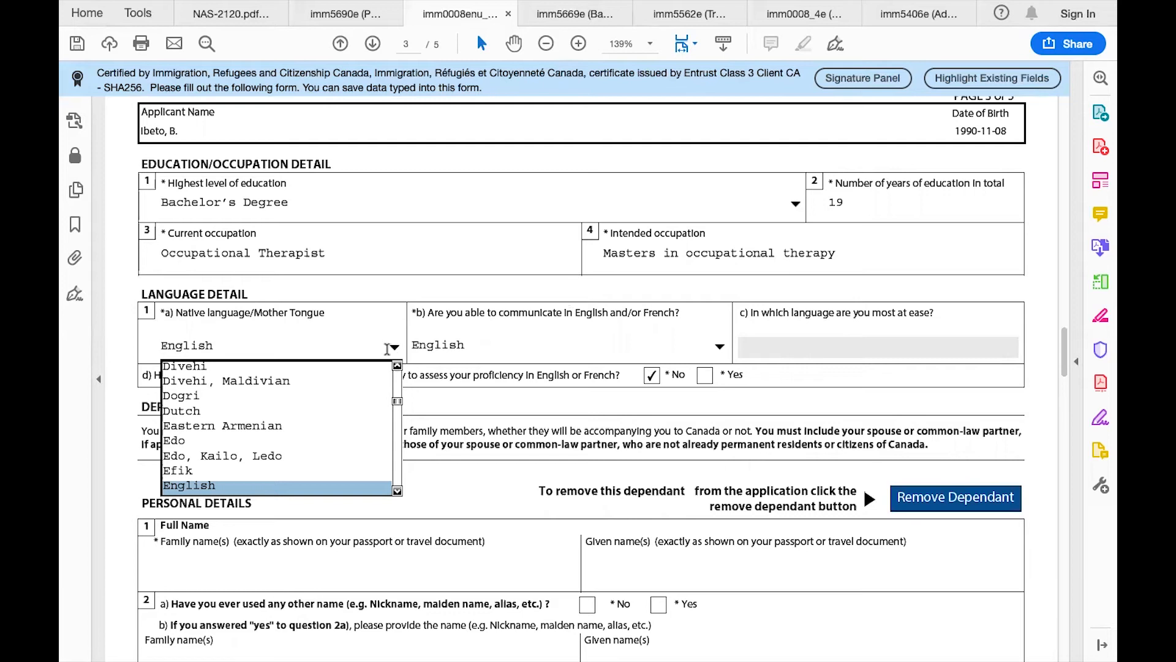
{"action": "left_click", "coordinate": [392, 285]}
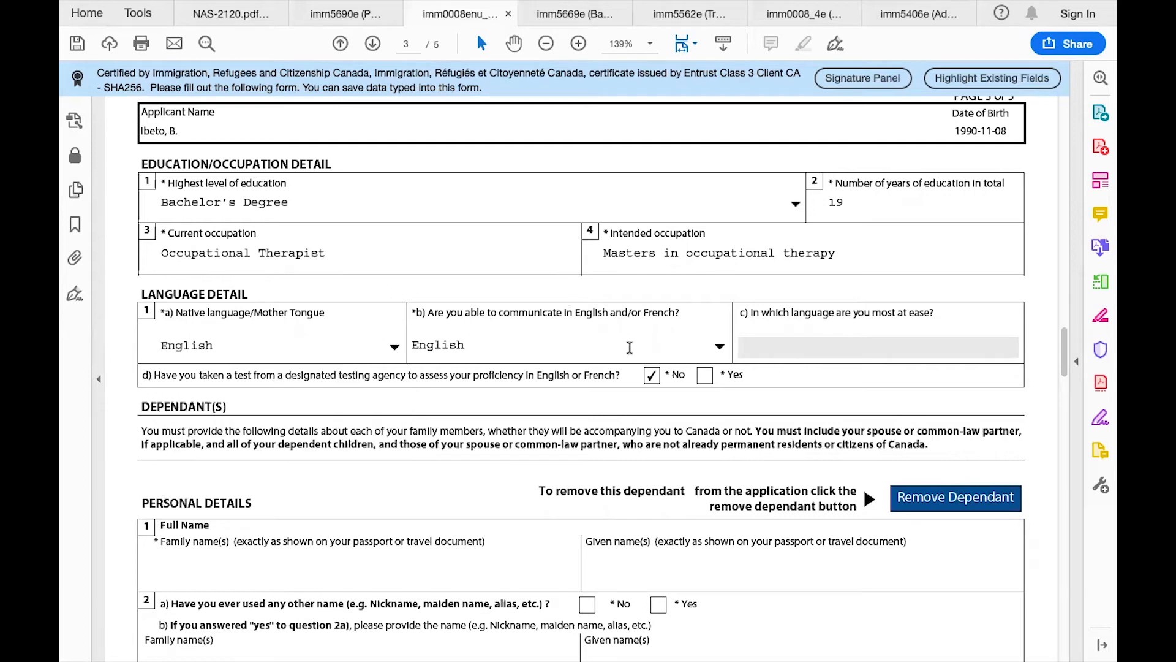
- Try Yes for having taken a designated English or French proficiency test, and set the answer back to No
{"action": "scroll", "coordinate": [681, 343], "scroll_direction": "down", "scroll_amount": 3}
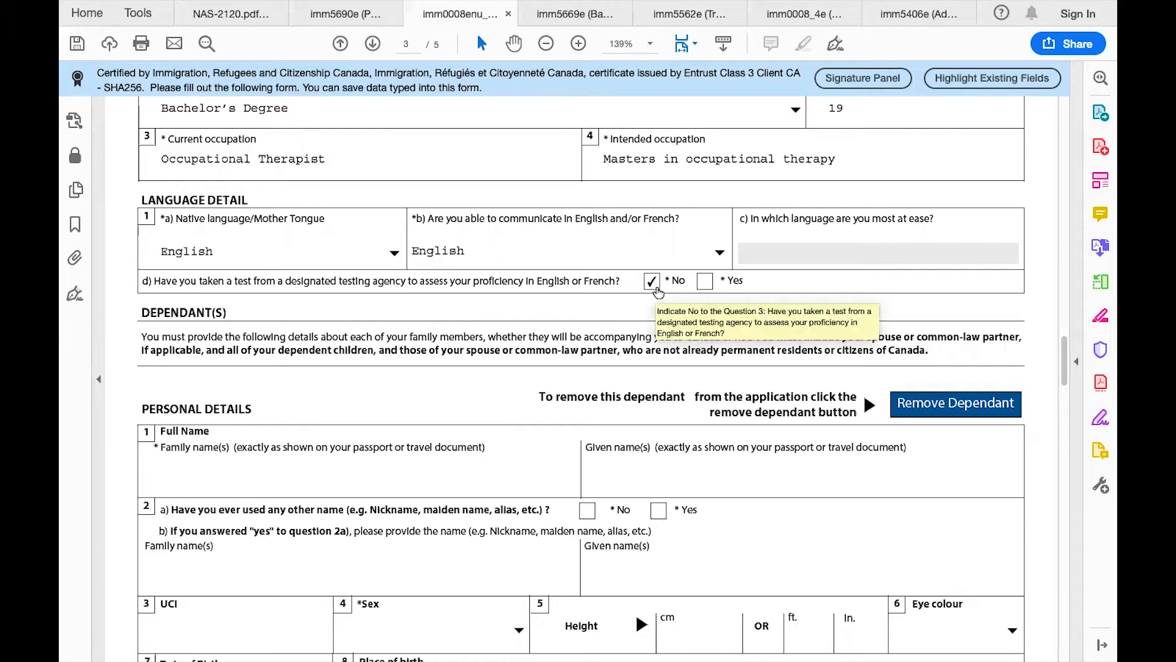
{"action": "left_click", "coordinate": [704, 282]}
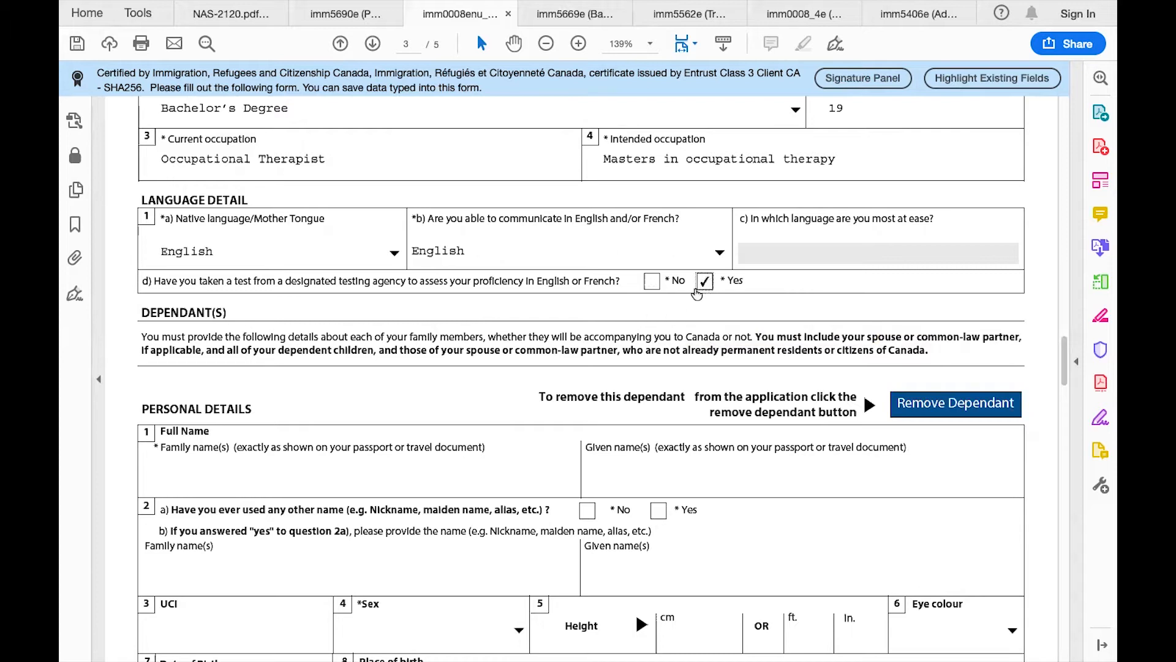
{"action": "left_click", "coordinate": [652, 282]}
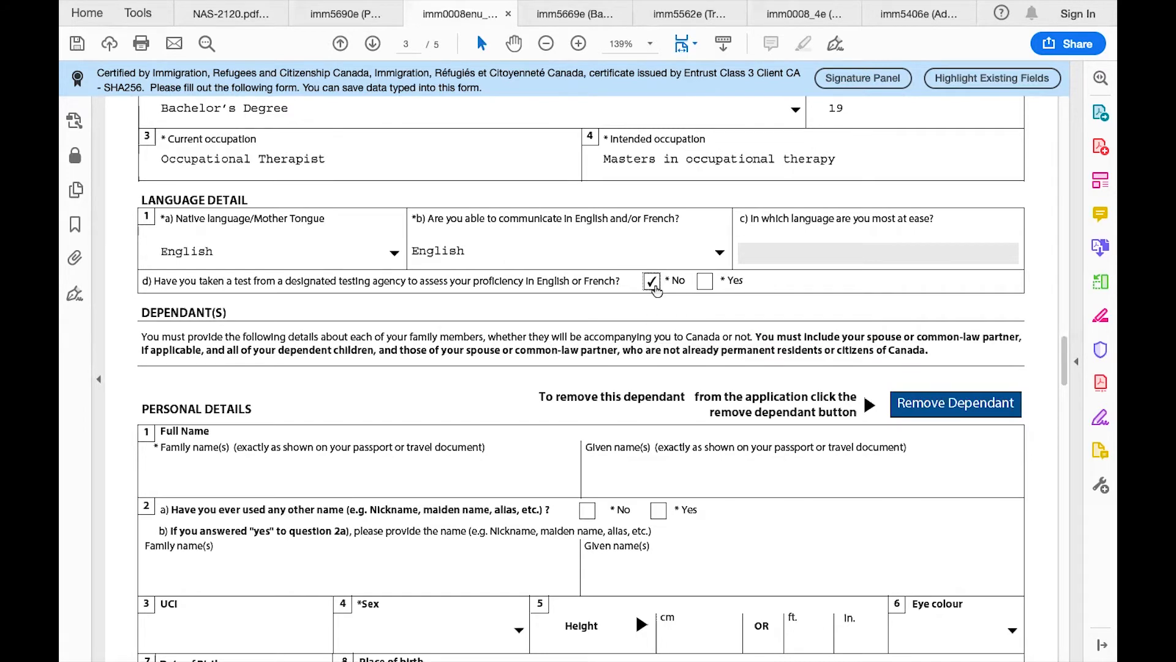
- Examine the Dependant(s) section and compare it with the applicant's own Personal Details section, highlighting that section's heading
{"action": "scroll", "coordinate": [628, 339], "scroll_direction": "down", "scroll_amount": 3}
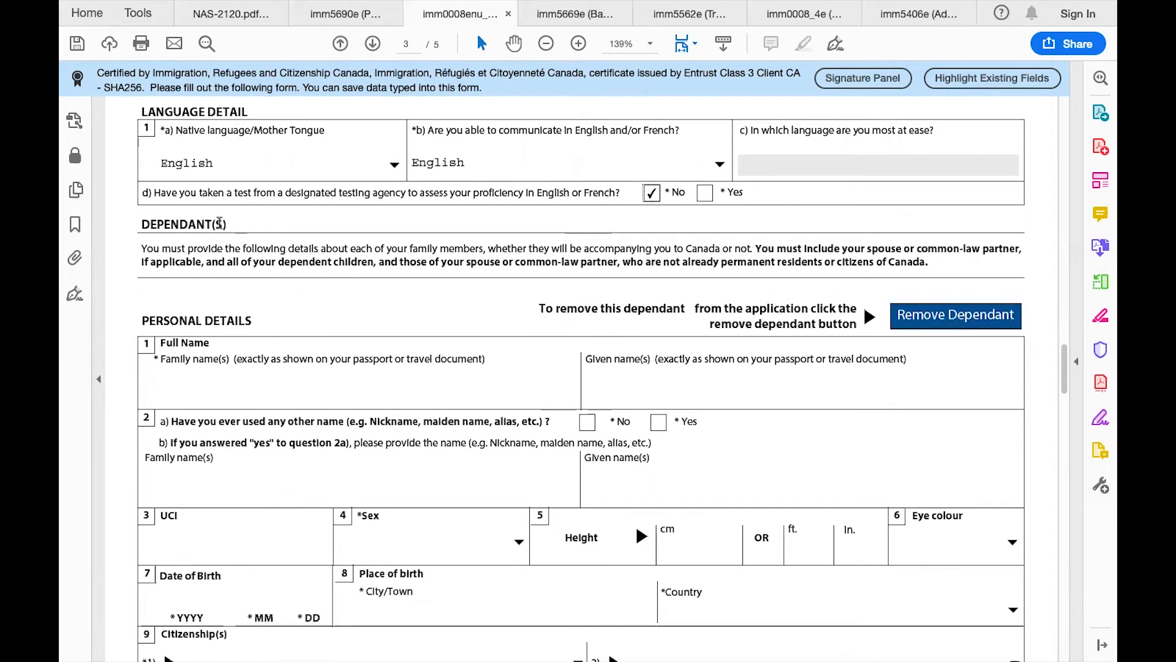
{"action": "scroll", "coordinate": [375, 329], "scroll_direction": "up", "scroll_amount": 15}
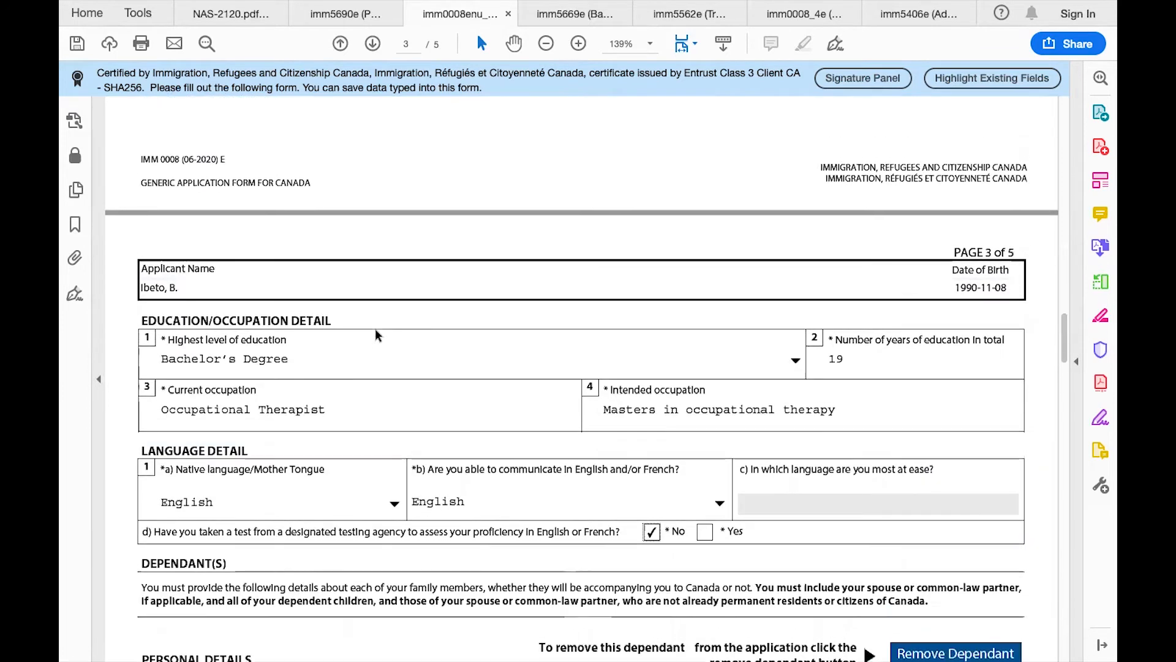
{"action": "scroll", "coordinate": [375, 330], "scroll_direction": "up", "scroll_amount": 14}
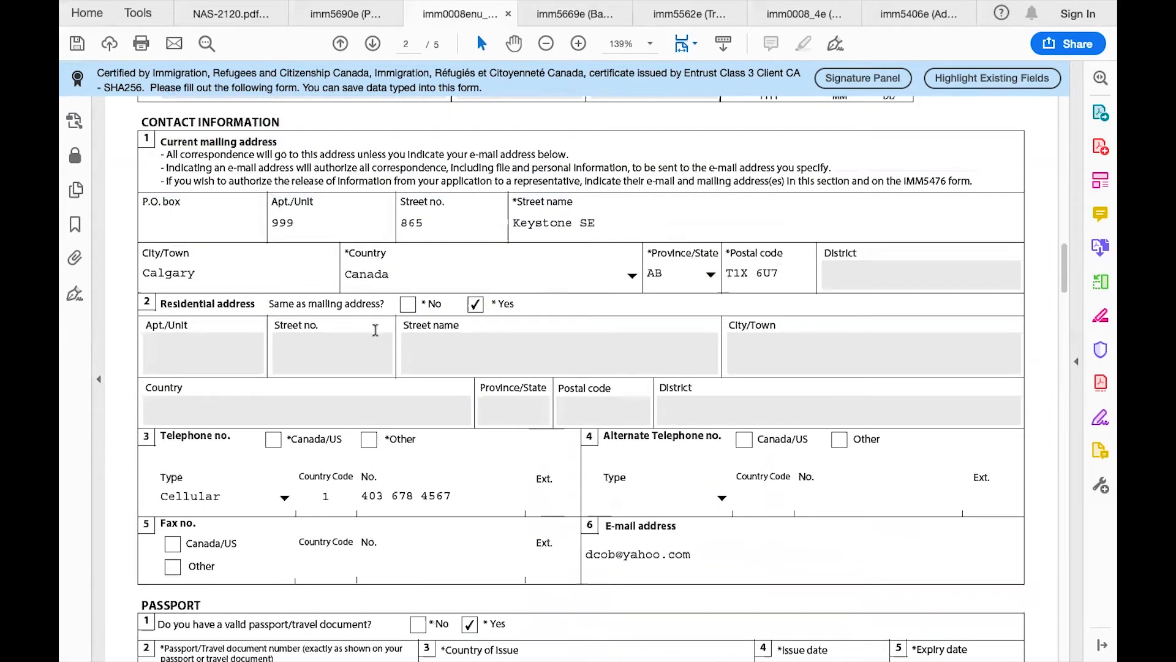
{"action": "scroll", "coordinate": [232, 298], "scroll_direction": "up", "scroll_amount": 12}
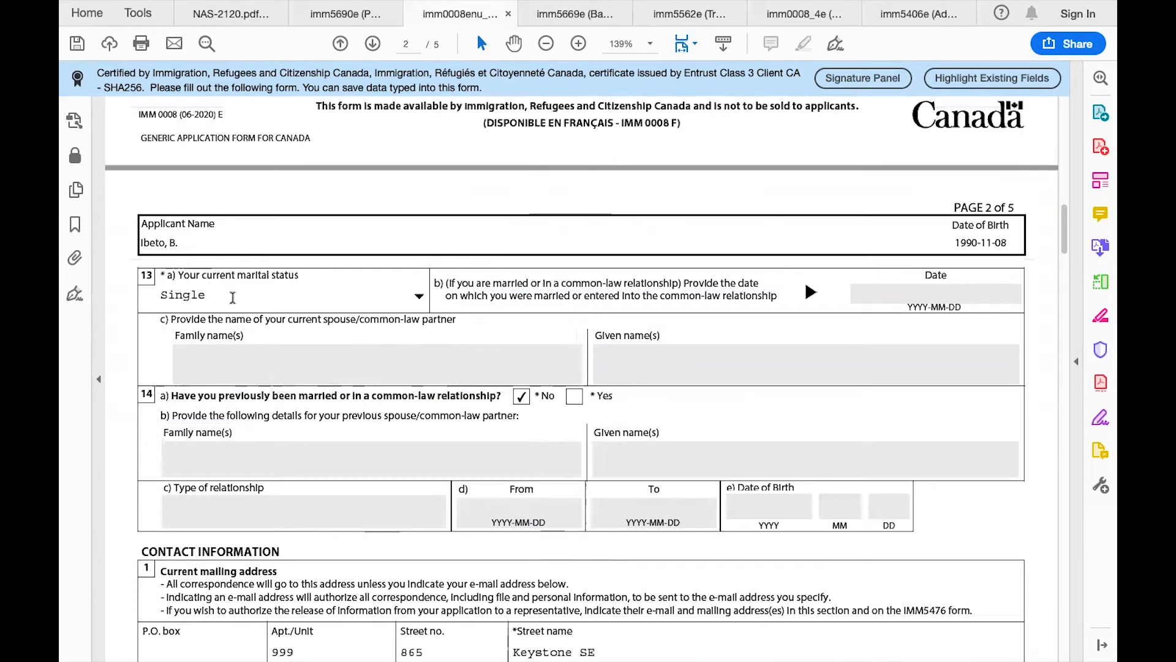
{"action": "scroll", "coordinate": [233, 297], "scroll_direction": "up", "scroll_amount": 8}
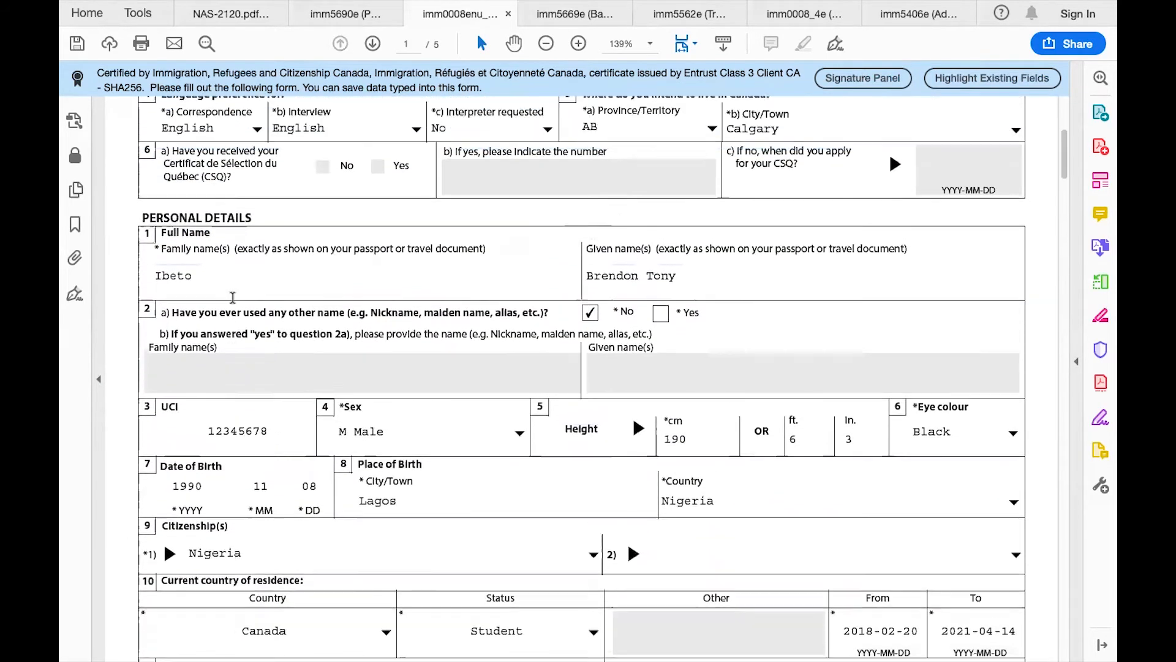
{"action": "left_click_drag", "start_coordinate": [258, 240], "coordinate": [165, 231]}
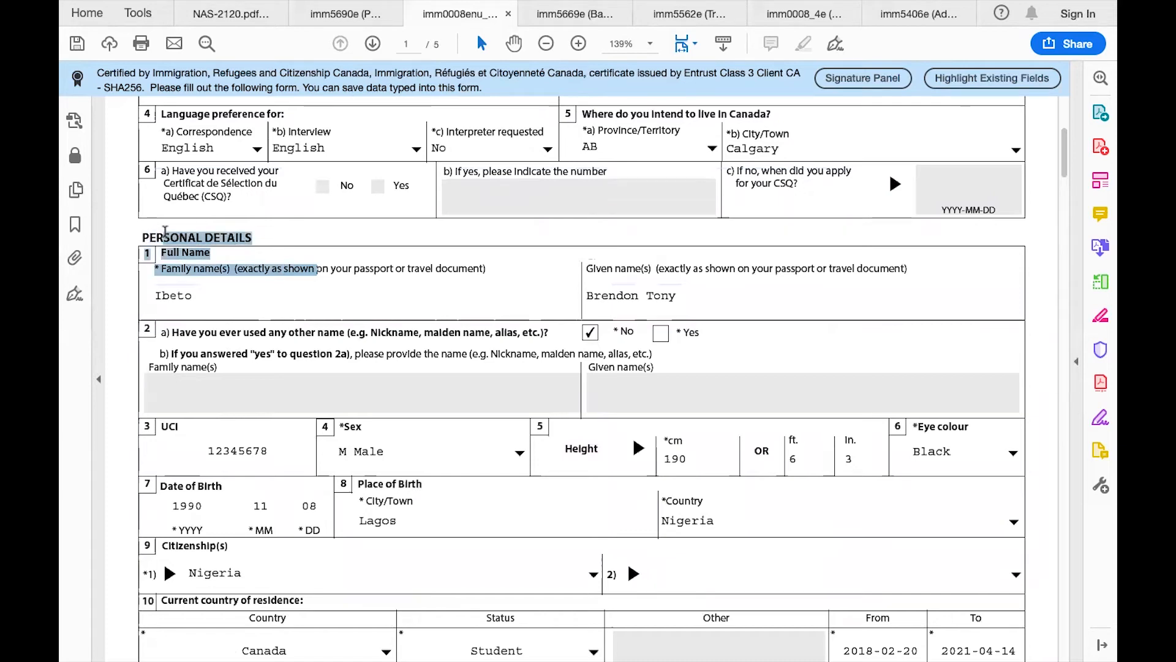
{"action": "scroll", "coordinate": [747, 489], "scroll_direction": "down", "scroll_amount": 15}
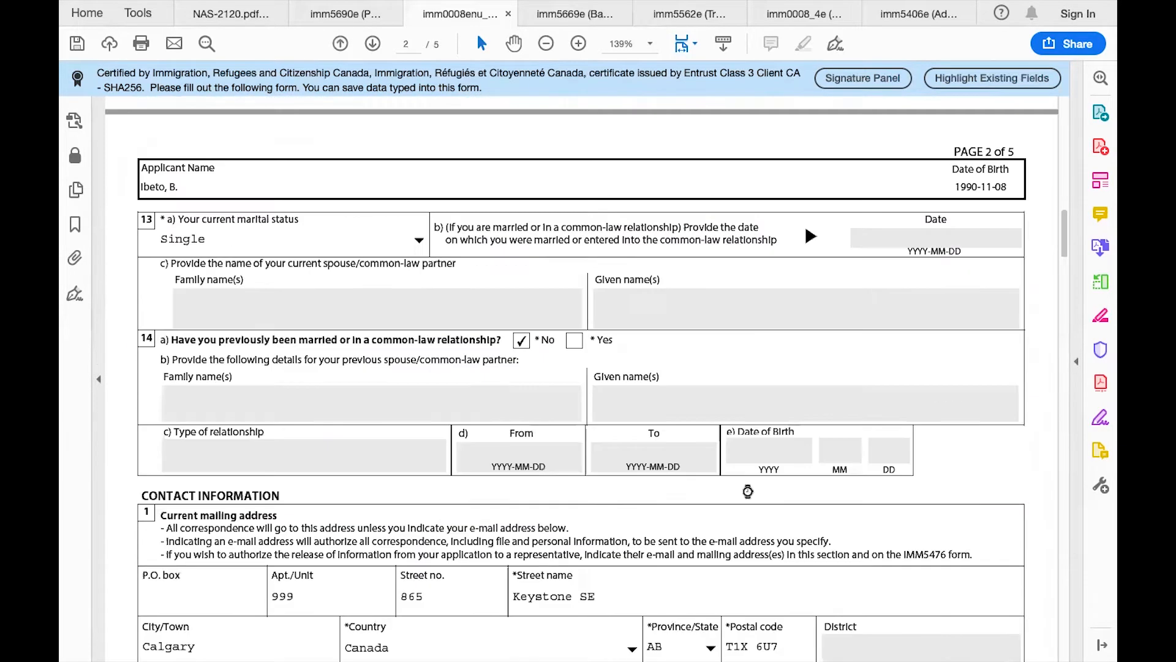
- Remove the blank dependant section from the Generic Application Form, confirming the deletion
{"action": "scroll", "coordinate": [748, 491], "scroll_direction": "down", "scroll_amount": 8}
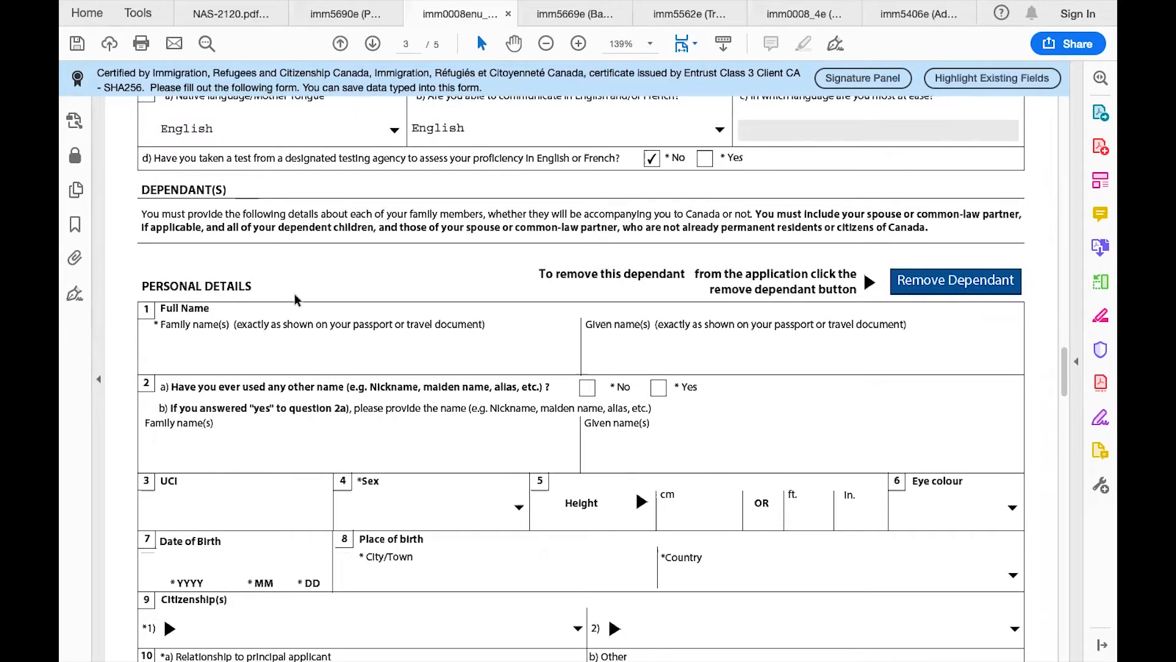
{"action": "scroll", "coordinate": [294, 293], "scroll_direction": "down", "scroll_amount": 1}
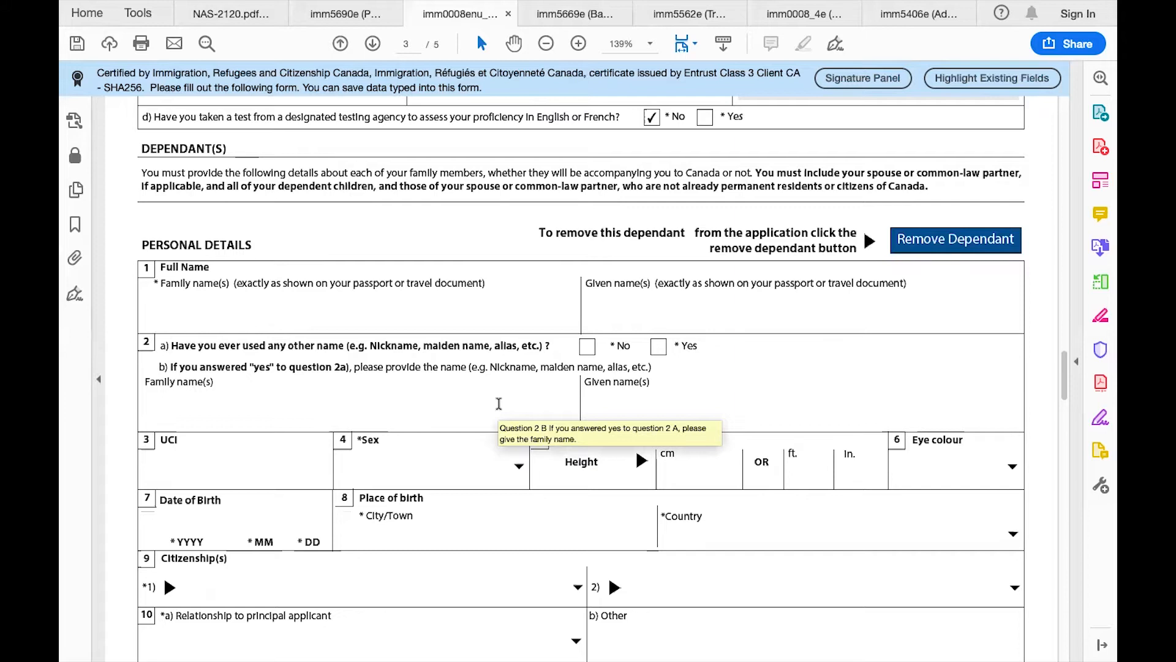
{"action": "scroll", "coordinate": [620, 333], "scroll_direction": "down", "scroll_amount": 3}
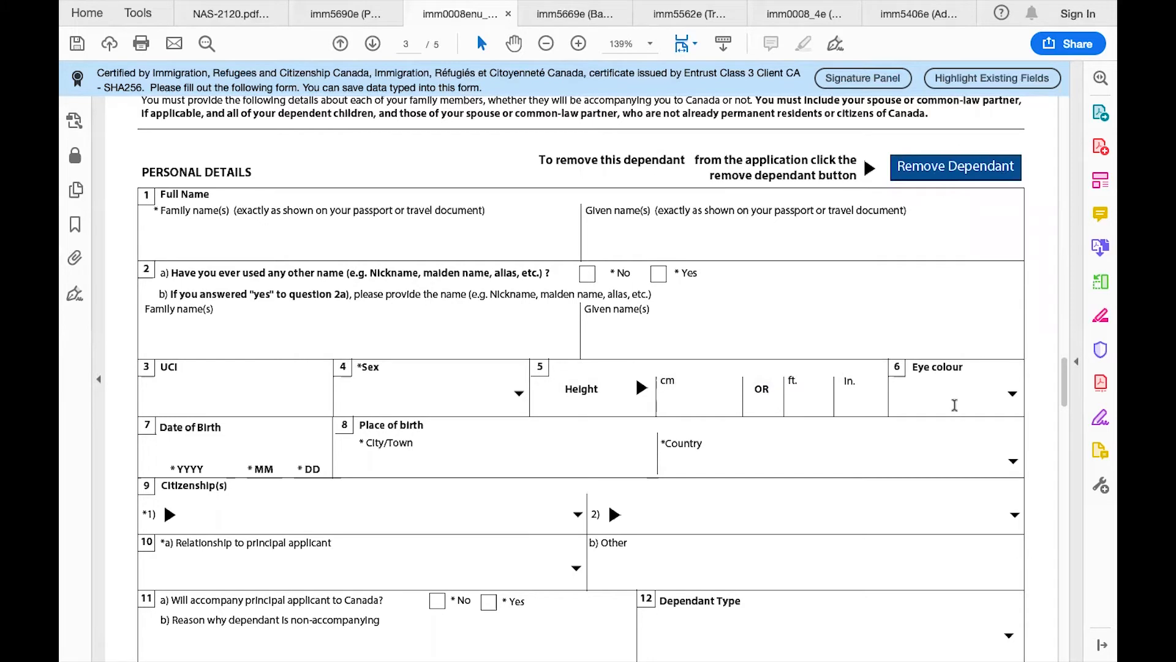
{"action": "left_click", "coordinate": [940, 174]}
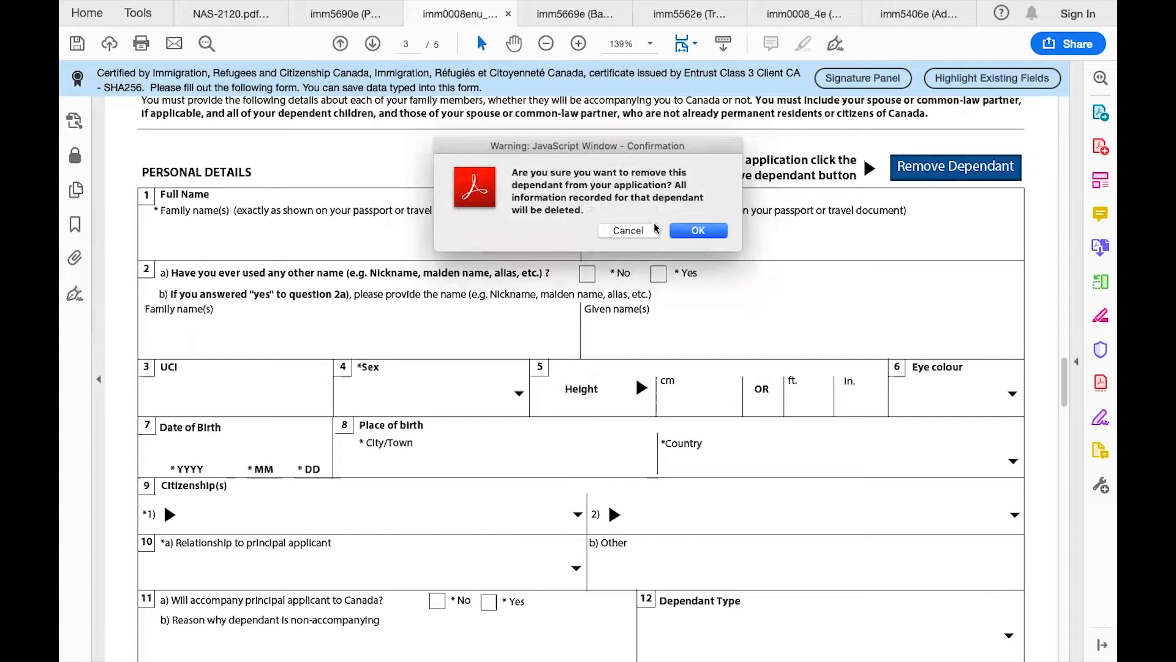
{"action": "left_click", "coordinate": [694, 230]}
{"action": "scroll", "coordinate": [694, 230], "scroll_direction": "up", "scroll_amount": 7}
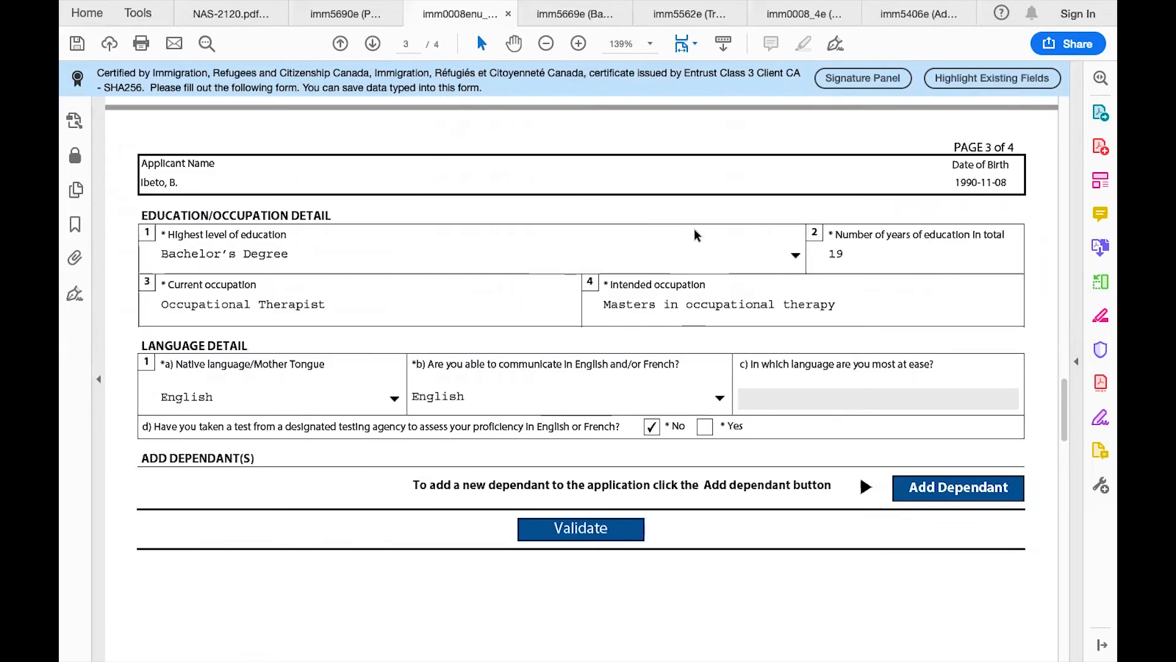
{"action": "scroll", "coordinate": [695, 233], "scroll_direction": "up", "scroll_amount": 5}
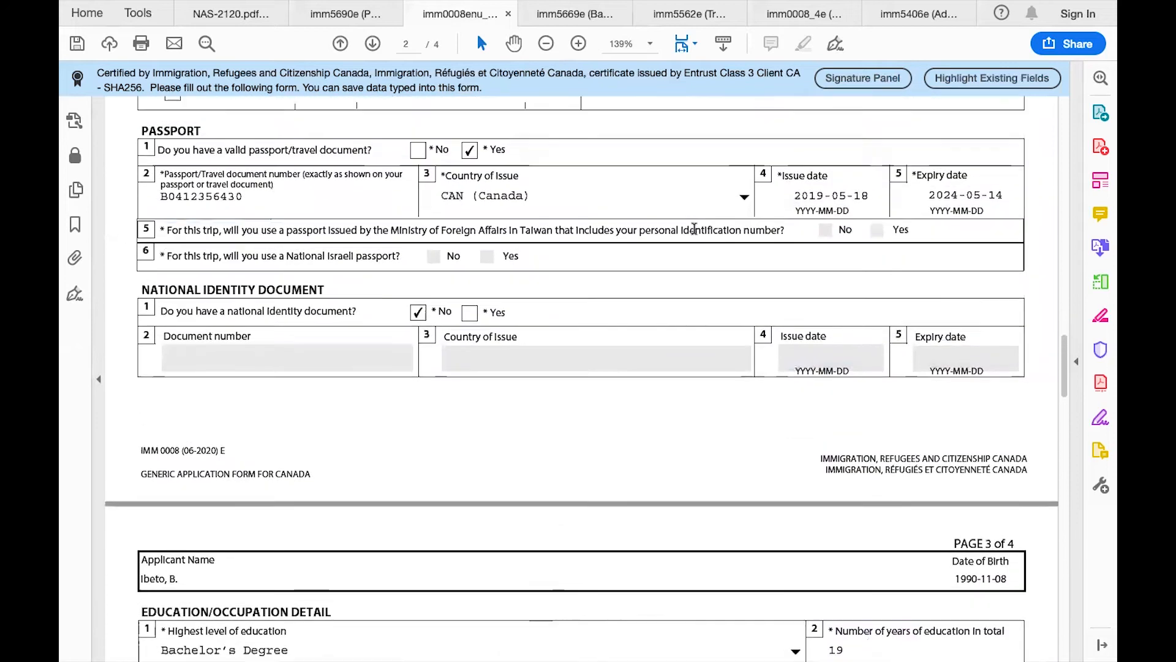
- Add a new dependant section to the application, and remove it again
{"action": "scroll", "coordinate": [693, 230], "scroll_direction": "down", "scroll_amount": 7}
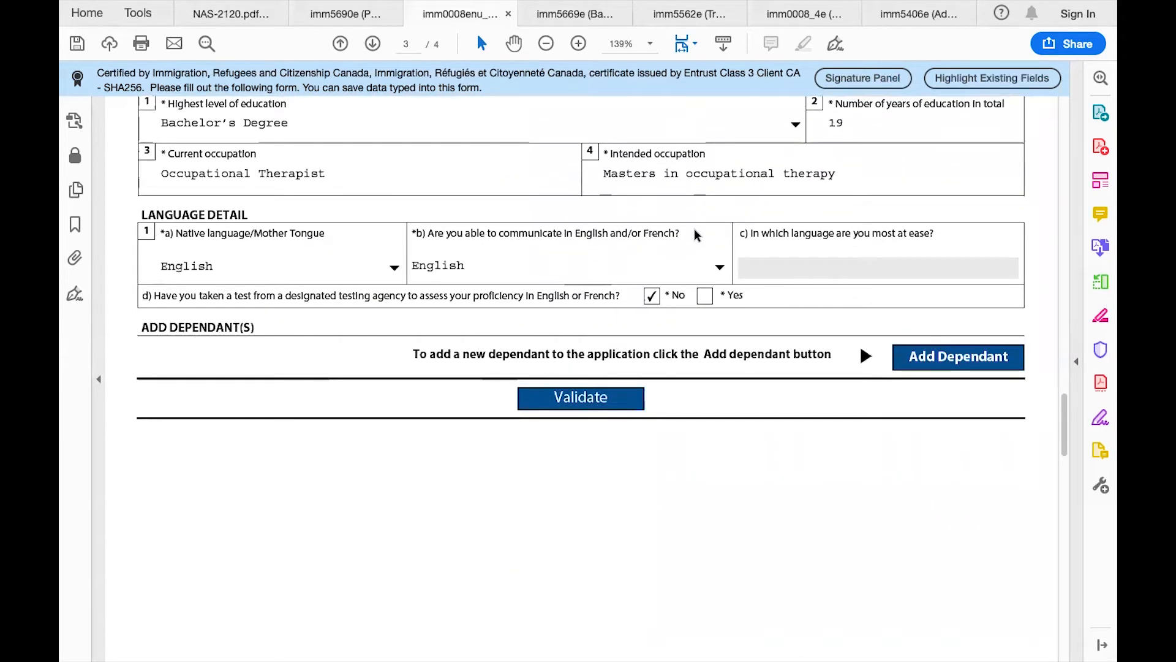
{"action": "scroll", "coordinate": [693, 229], "scroll_direction": "up", "scroll_amount": 2}
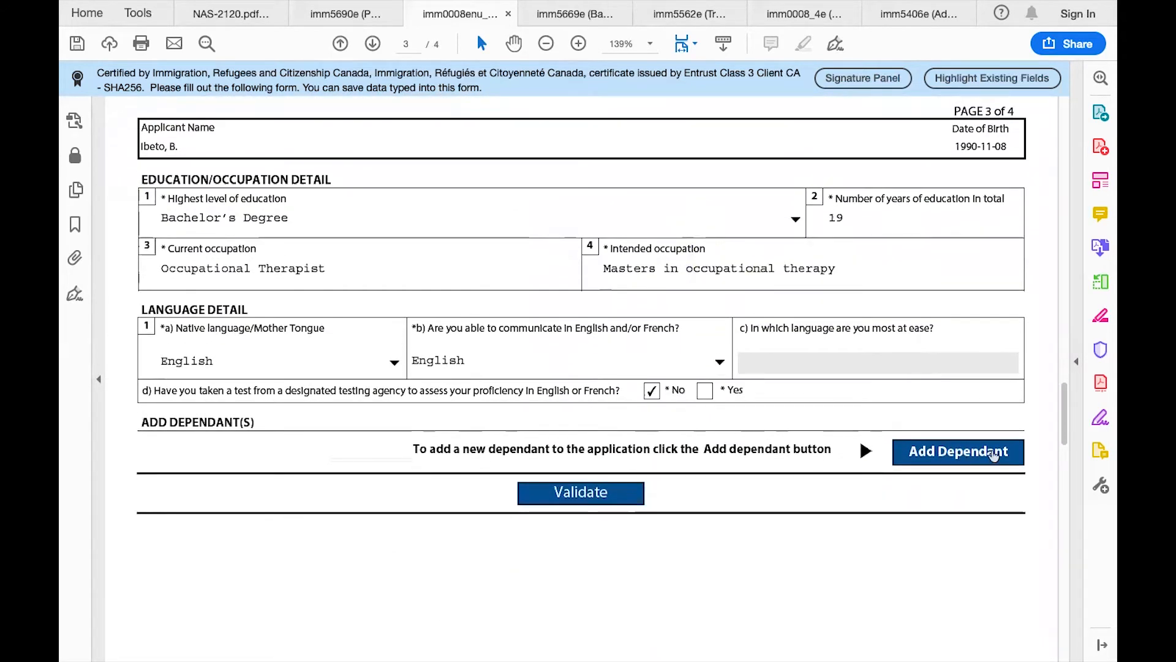
{"action": "left_click", "coordinate": [963, 452]}
{"action": "scroll", "coordinate": [962, 451], "scroll_direction": "down", "scroll_amount": 8}
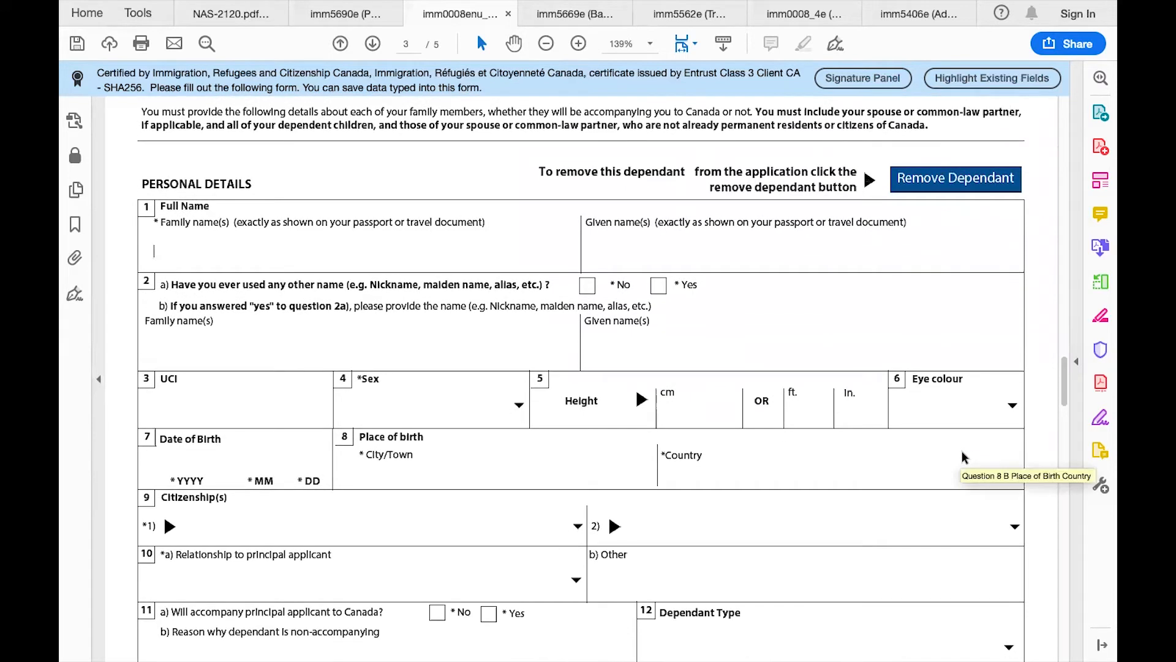
{"action": "left_click", "coordinate": [927, 183]}
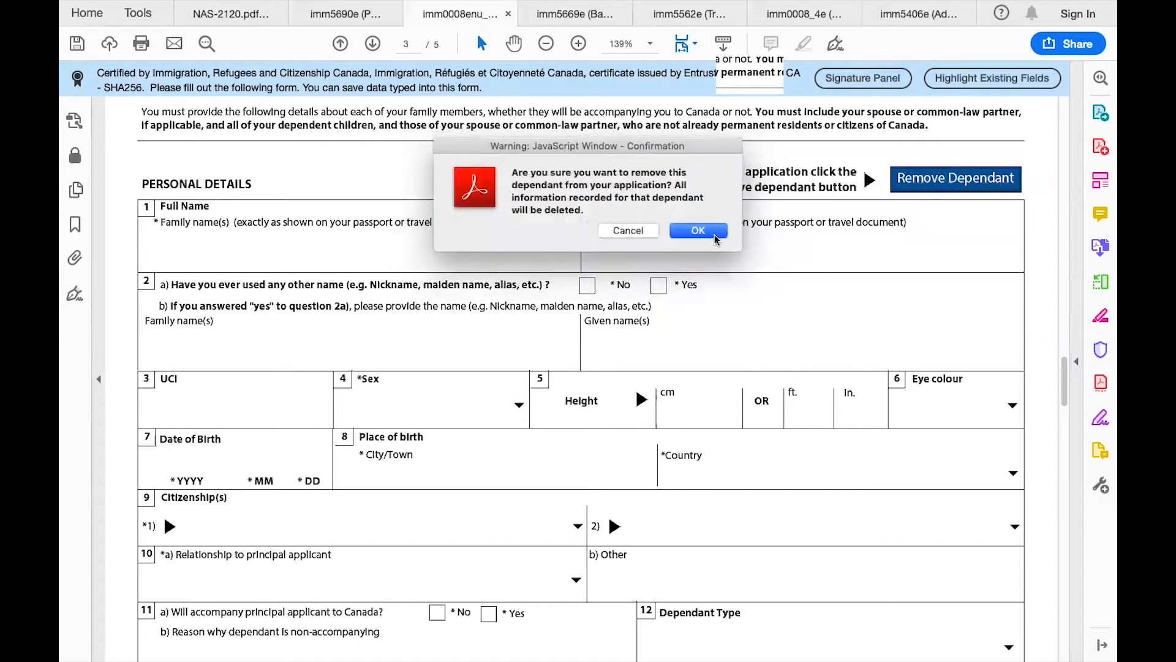
{"action": "left_click", "coordinate": [699, 231]}
{"action": "scroll", "coordinate": [718, 241], "scroll_direction": "up", "scroll_amount": 6}
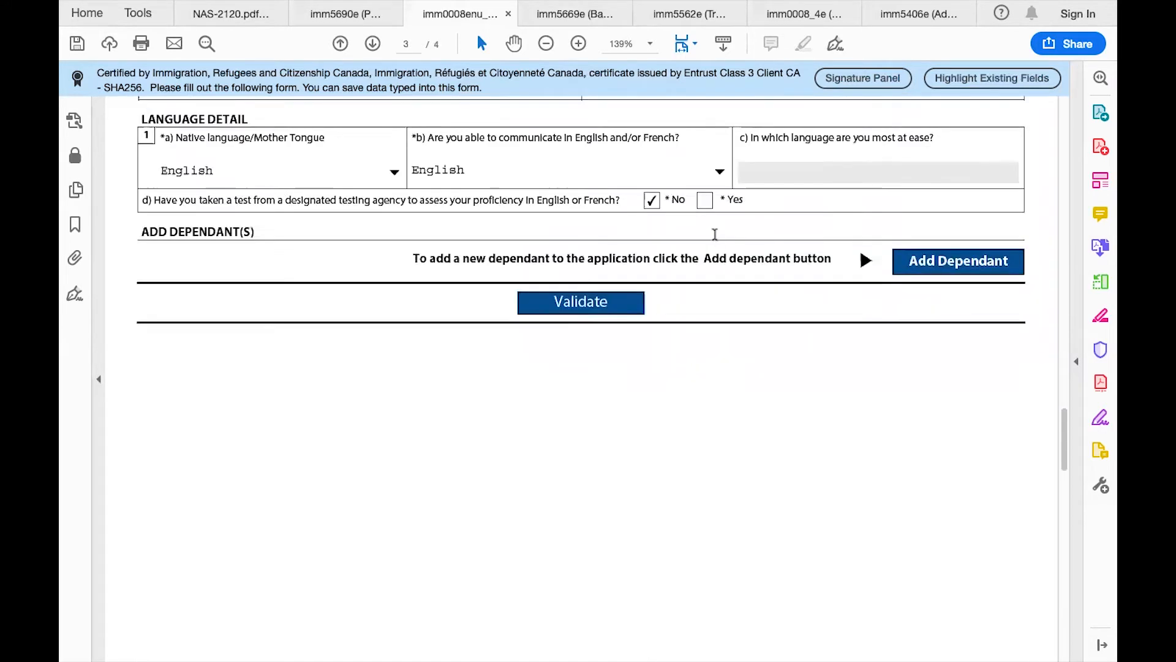
{"action": "scroll", "coordinate": [767, 531], "scroll_direction": "down", "scroll_amount": 3}
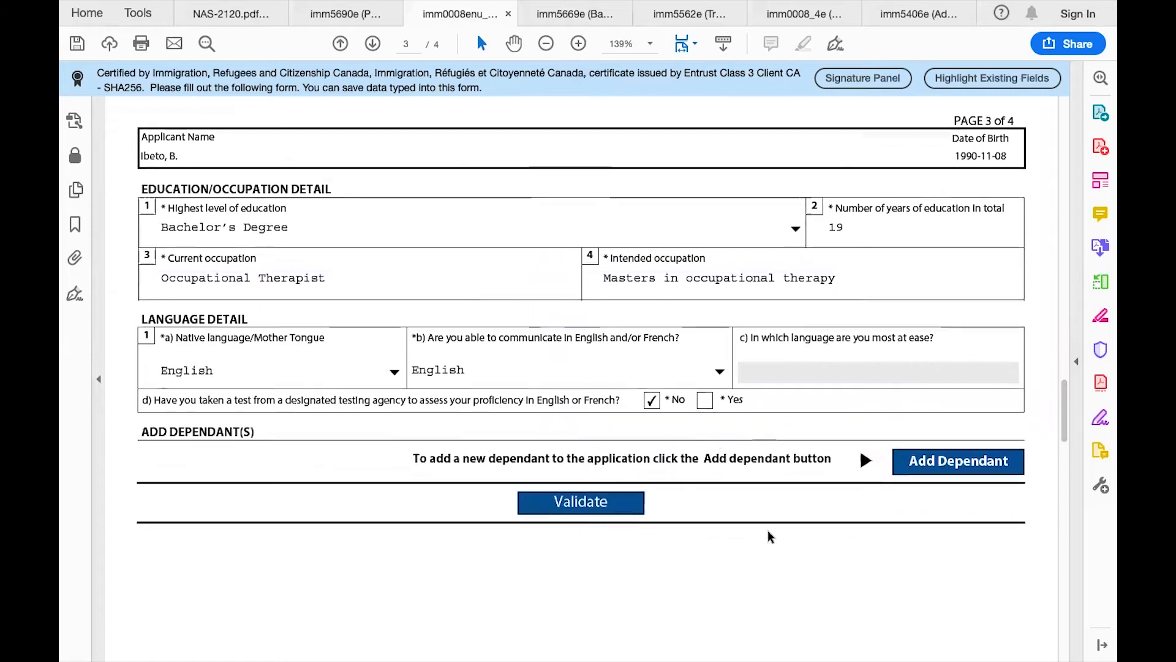
- Examine the Consent and Declaration of Applicant section, including the contact consent, the blank name line, the evaluation consent and the signature date
{"action": "scroll", "coordinate": [770, 537], "scroll_direction": "down", "scroll_amount": 1}
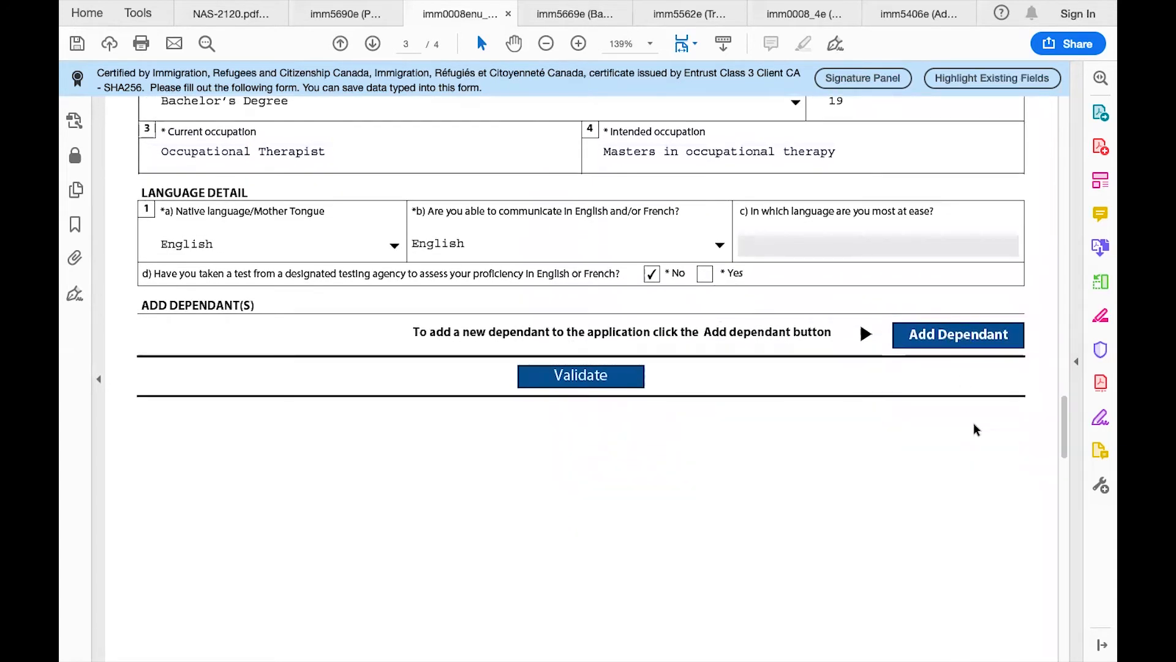
{"action": "scroll", "coordinate": [987, 559], "scroll_direction": "down", "scroll_amount": 10}
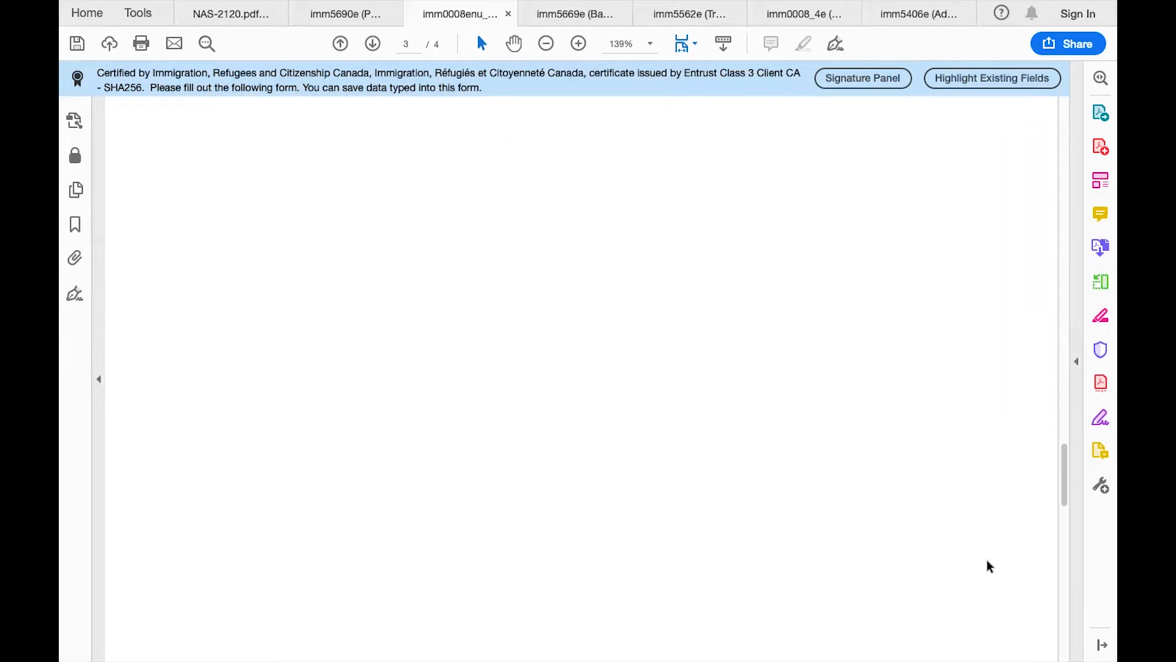
{"action": "scroll", "coordinate": [987, 559], "scroll_direction": "down", "scroll_amount": 5}
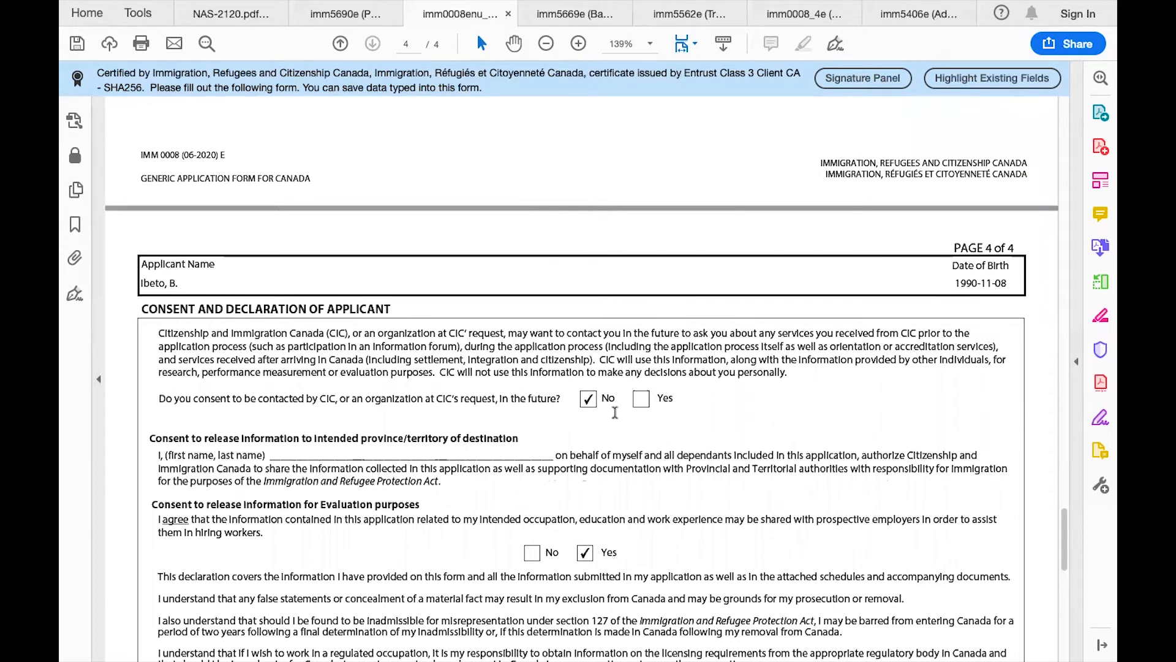
{"action": "scroll", "coordinate": [616, 413], "scroll_direction": "down", "scroll_amount": 1}
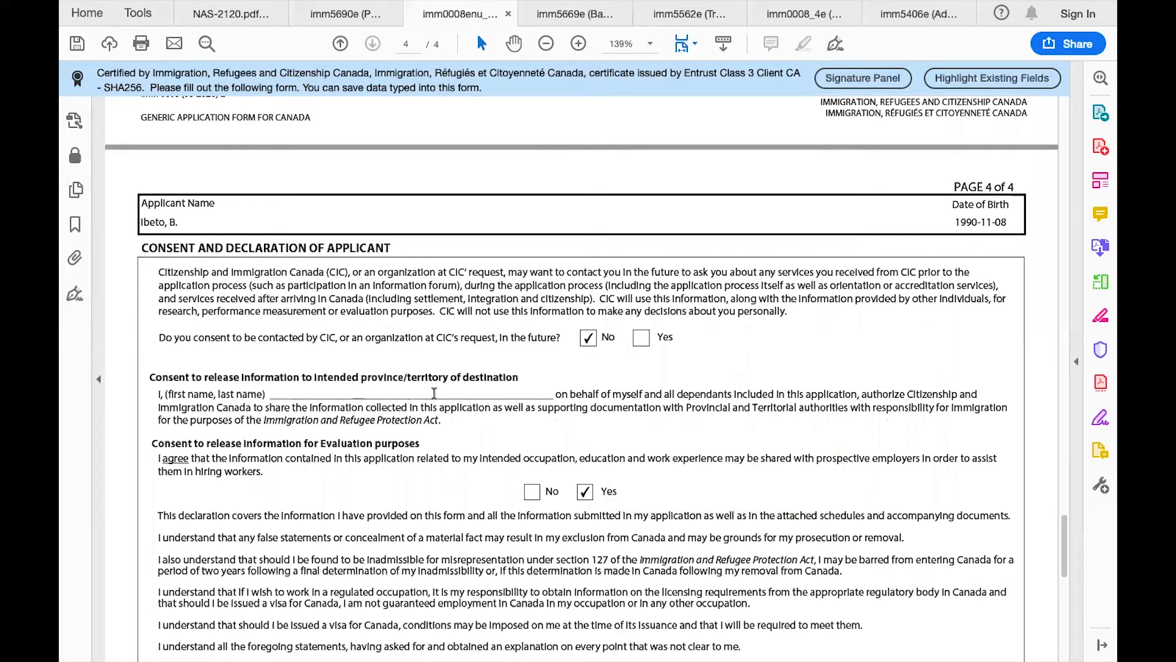
{"action": "left_click", "coordinate": [383, 387]}
{"action": "scroll", "coordinate": [520, 408], "scroll_direction": "down", "scroll_amount": 2}
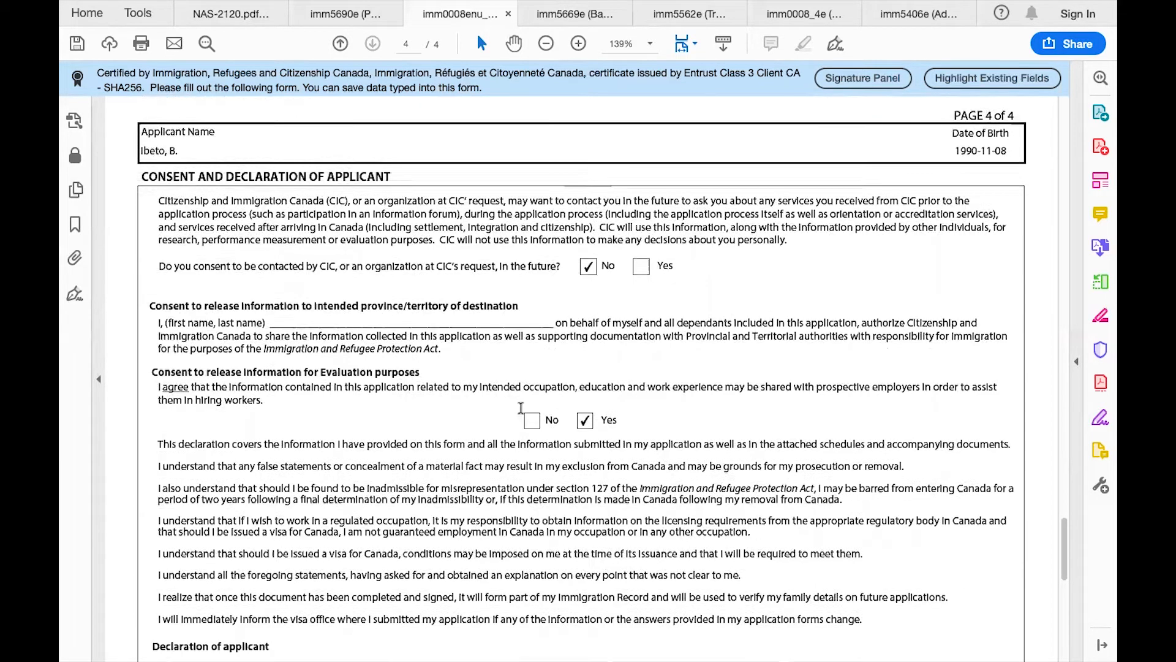
{"action": "scroll", "coordinate": [606, 397], "scroll_direction": "down", "scroll_amount": 2}
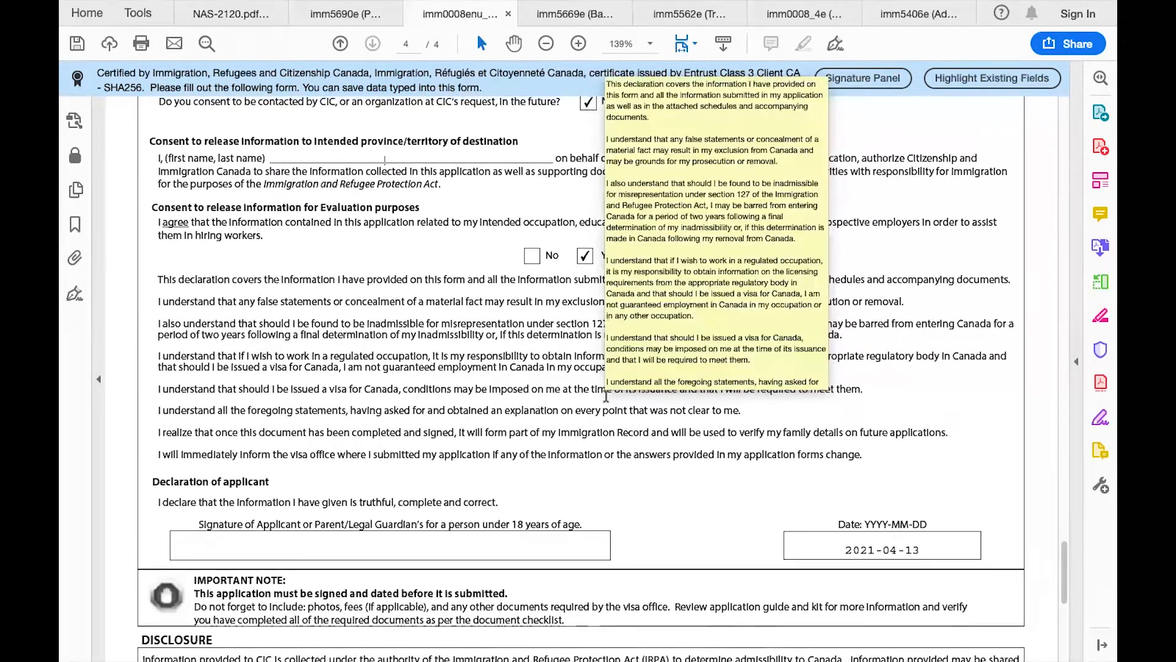
{"action": "scroll", "coordinate": [408, 285], "scroll_direction": "up", "scroll_amount": 1}
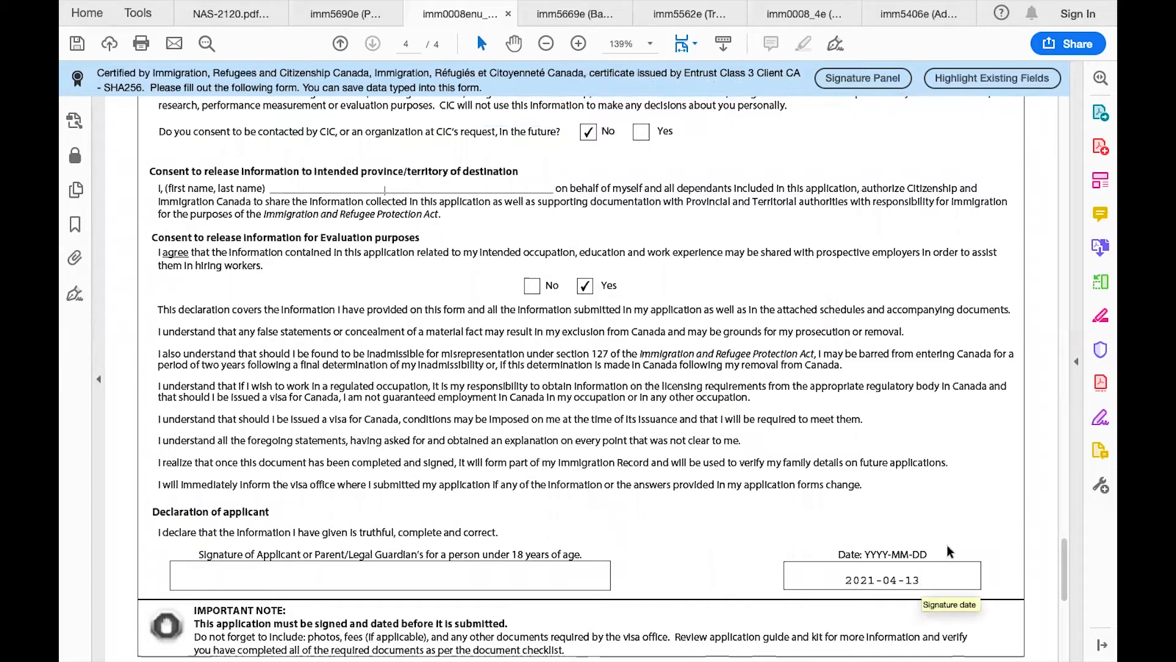
- Review the applicant signature field, the Disclosure text and the Validate option, and return to the start of the form
{"action": "scroll", "coordinate": [876, 512], "scroll_direction": "down", "scroll_amount": 8}
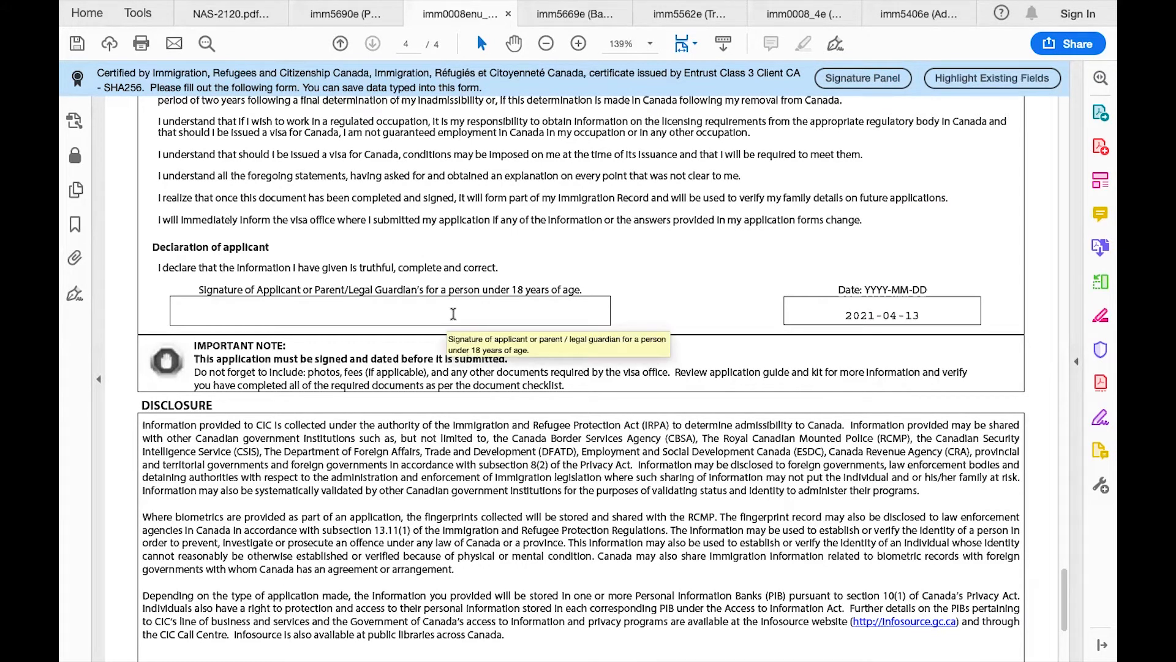
{"action": "scroll", "coordinate": [424, 307], "scroll_direction": "down", "scroll_amount": 5}
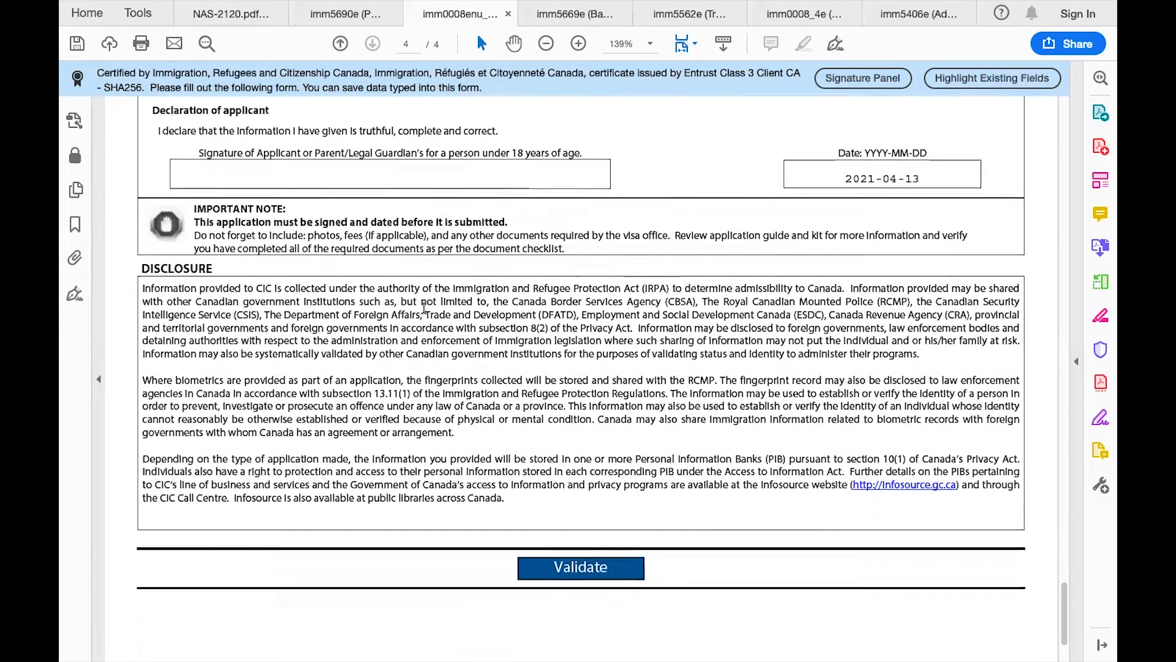
{"action": "scroll", "coordinate": [777, 399], "scroll_direction": "up", "scroll_amount": 1}
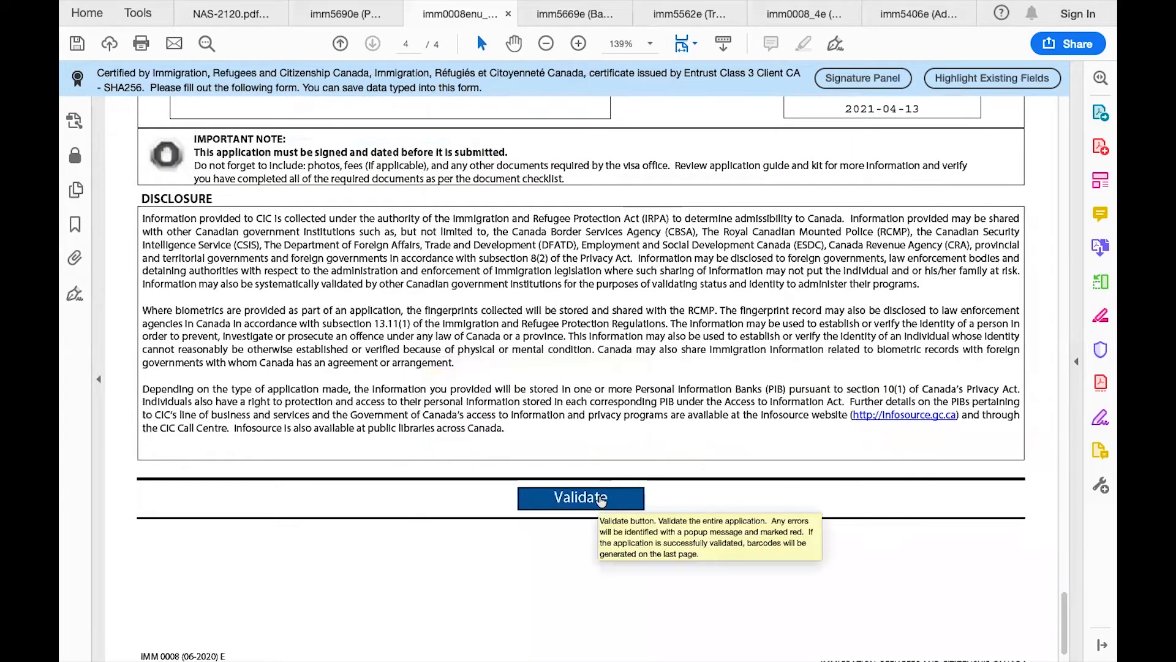
{"action": "scroll", "coordinate": [572, 372], "scroll_direction": "up", "scroll_amount": 10}
{"action": "scroll", "coordinate": [572, 371], "scroll_direction": "down", "scroll_amount": 2}
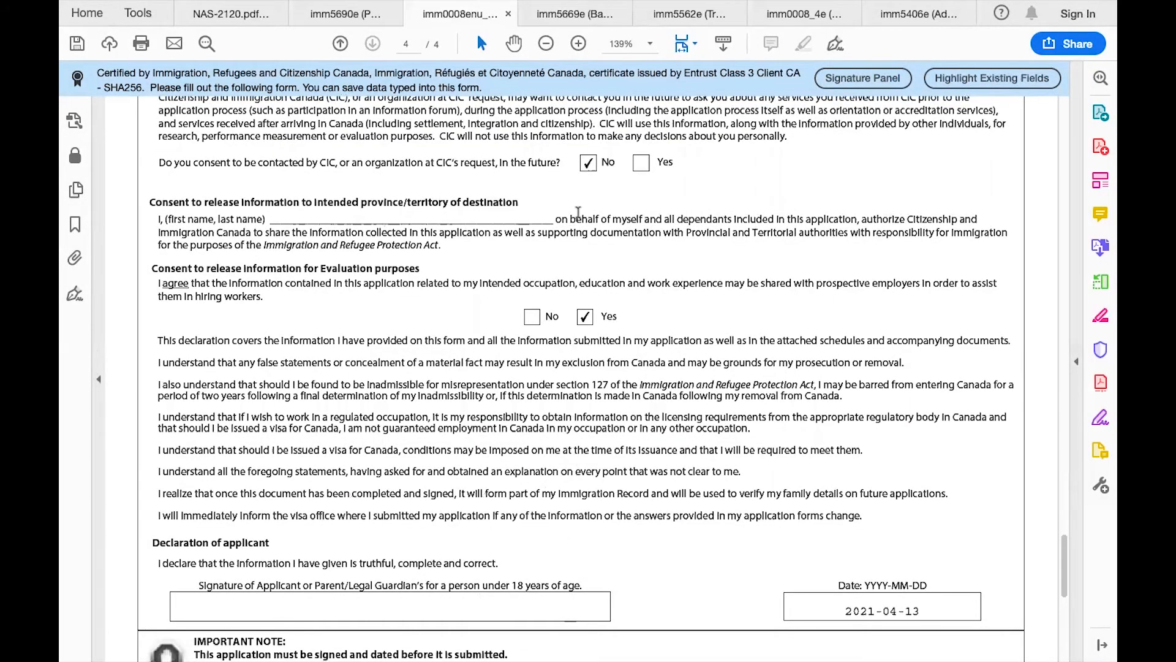
{"action": "scroll", "coordinate": [608, 183], "scroll_direction": "up", "scroll_amount": 20}
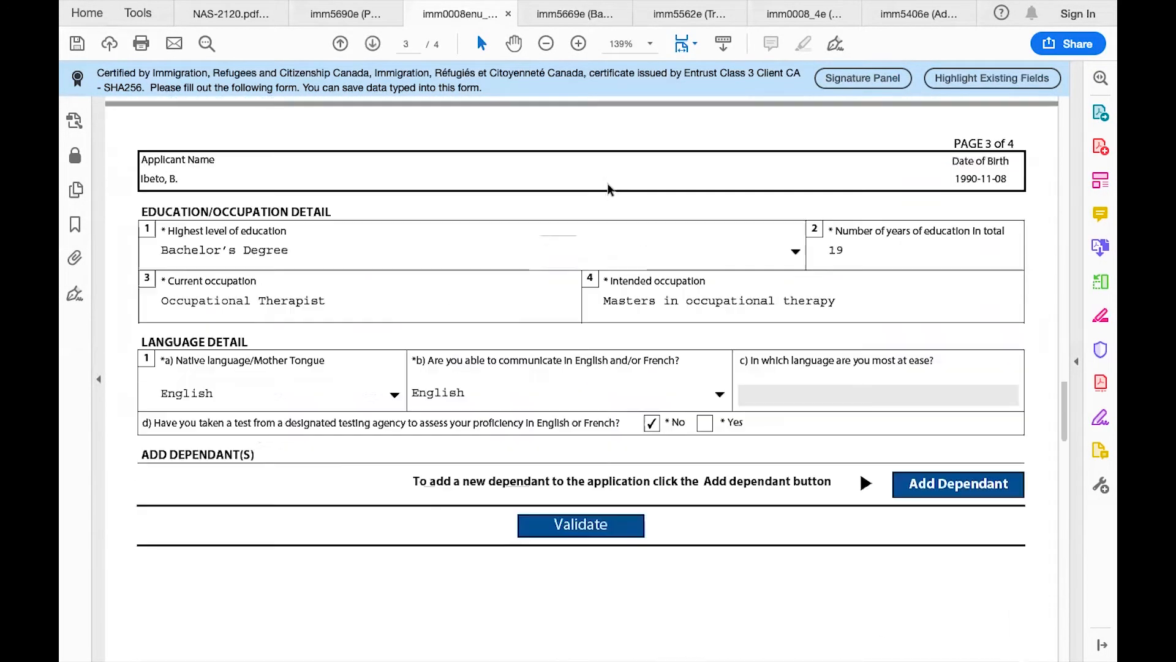
{"action": "scroll", "coordinate": [608, 184], "scroll_direction": "up", "scroll_amount": 15}
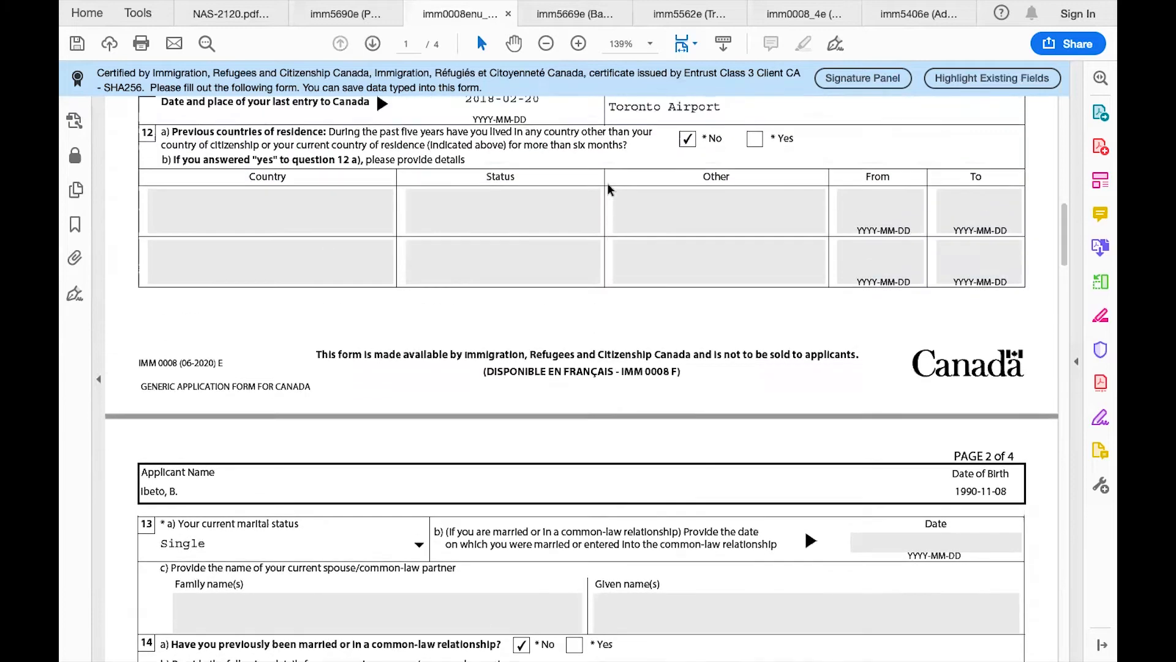
{"action": "scroll", "coordinate": [608, 182], "scroll_direction": "up", "scroll_amount": 5}
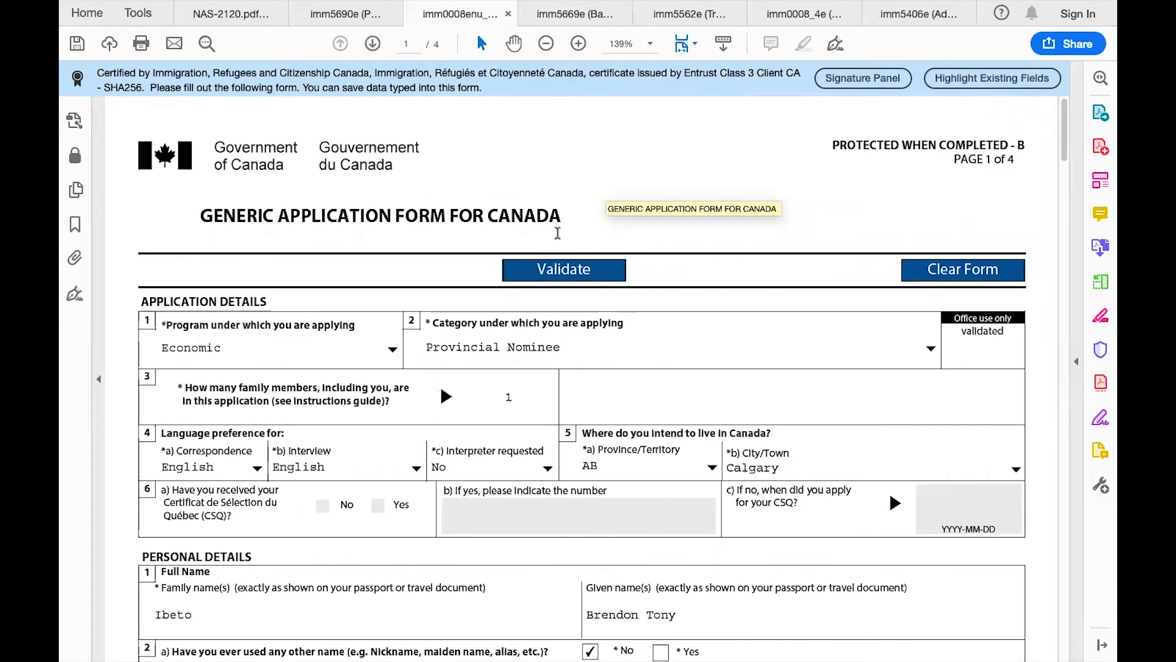
- Switch to the Schedule A Background/Declaration form and check the principal applicant option, full name, native-script name and date of birth fields
{"action": "left_click", "coordinate": [562, 12]}
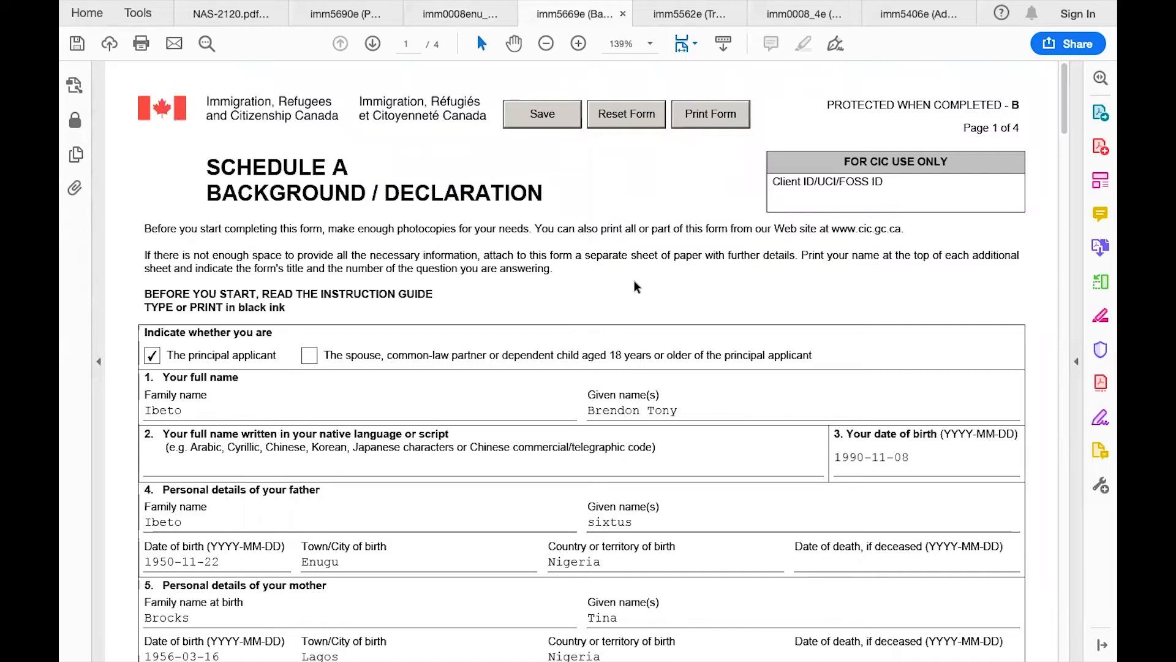
{"action": "scroll", "coordinate": [636, 287], "scroll_direction": "down", "scroll_amount": 2}
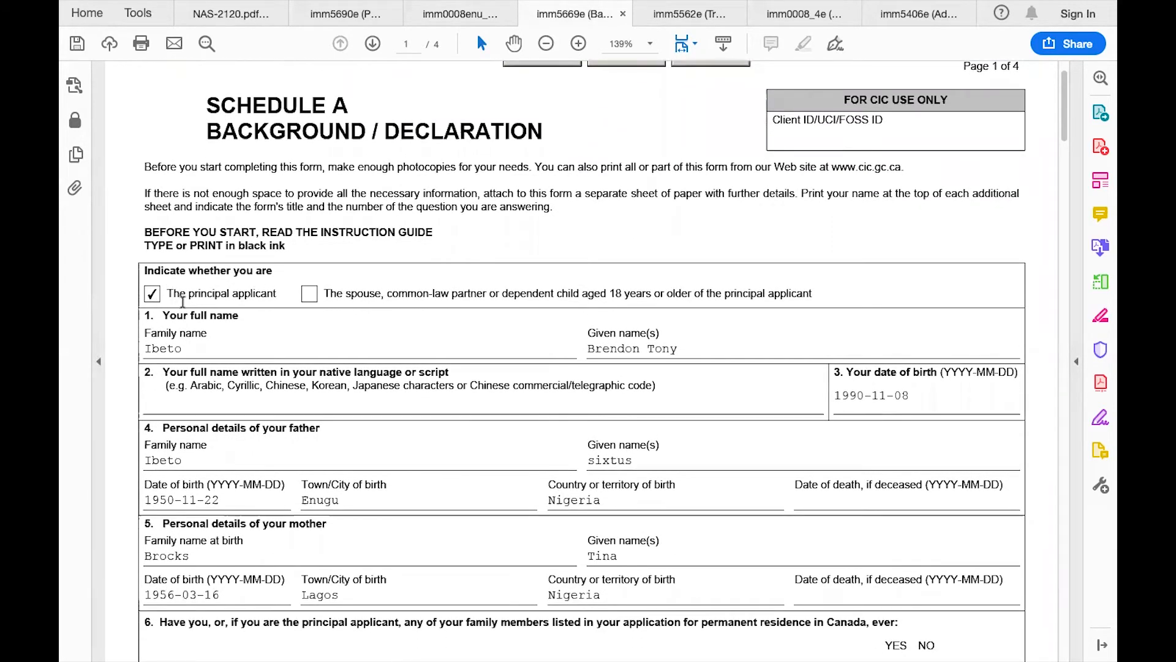
{"action": "scroll", "coordinate": [194, 316], "scroll_direction": "down", "scroll_amount": 2}
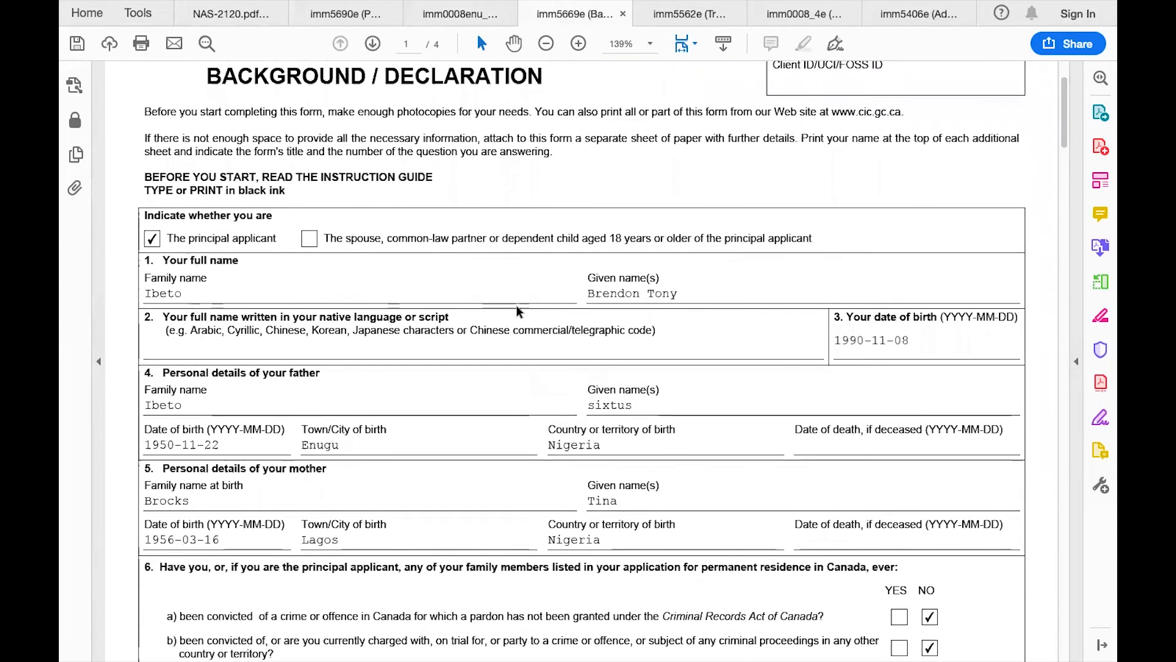
{"action": "scroll", "coordinate": [512, 309], "scroll_direction": "down", "scroll_amount": 1}
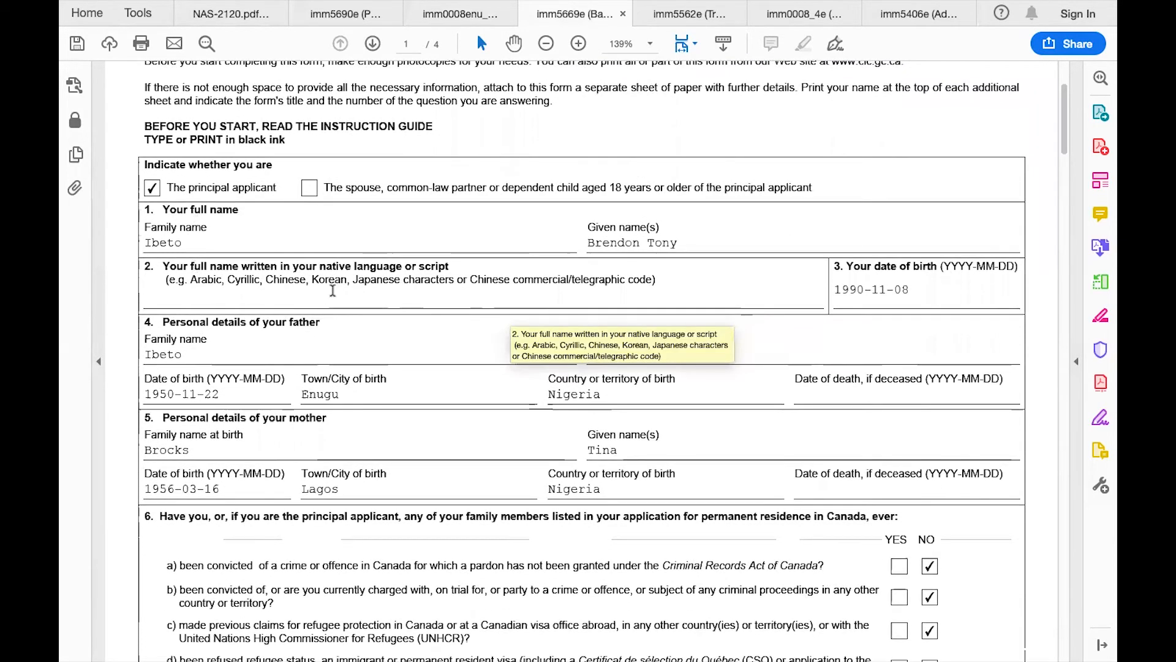
{"action": "scroll", "coordinate": [352, 291], "scroll_direction": "down", "scroll_amount": 1}
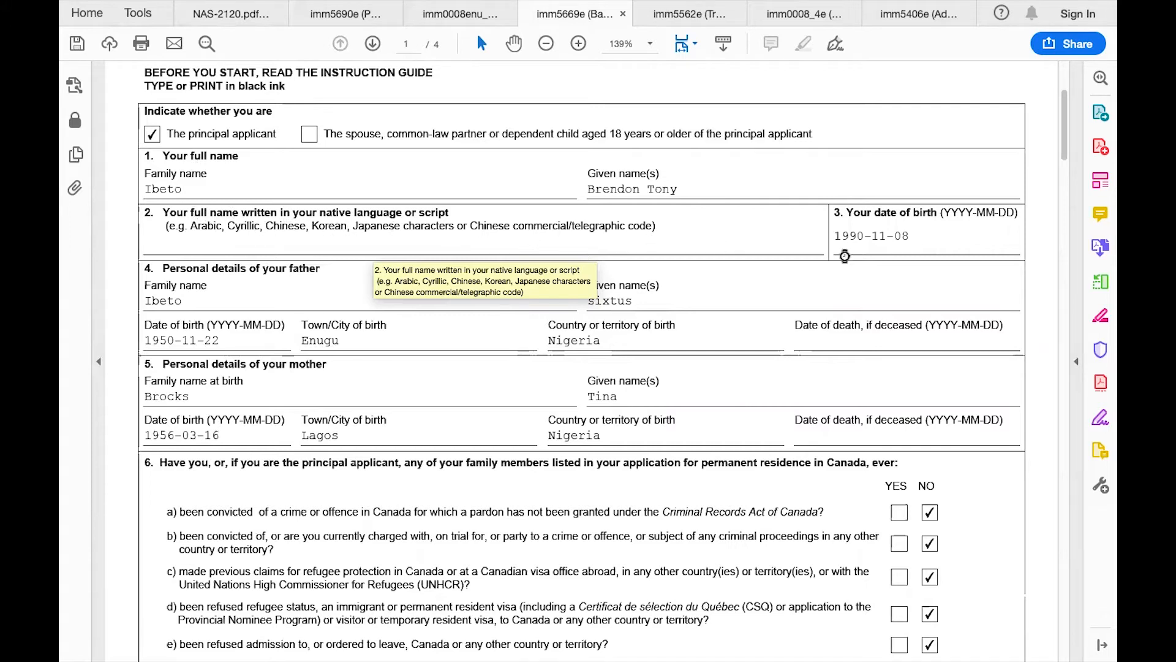
- Check the father's and mother's personal details, including both date-of-death fields, and the yes/no answers to the question 6 background questions
{"action": "scroll", "coordinate": [913, 257], "scroll_direction": "down", "scroll_amount": 1}
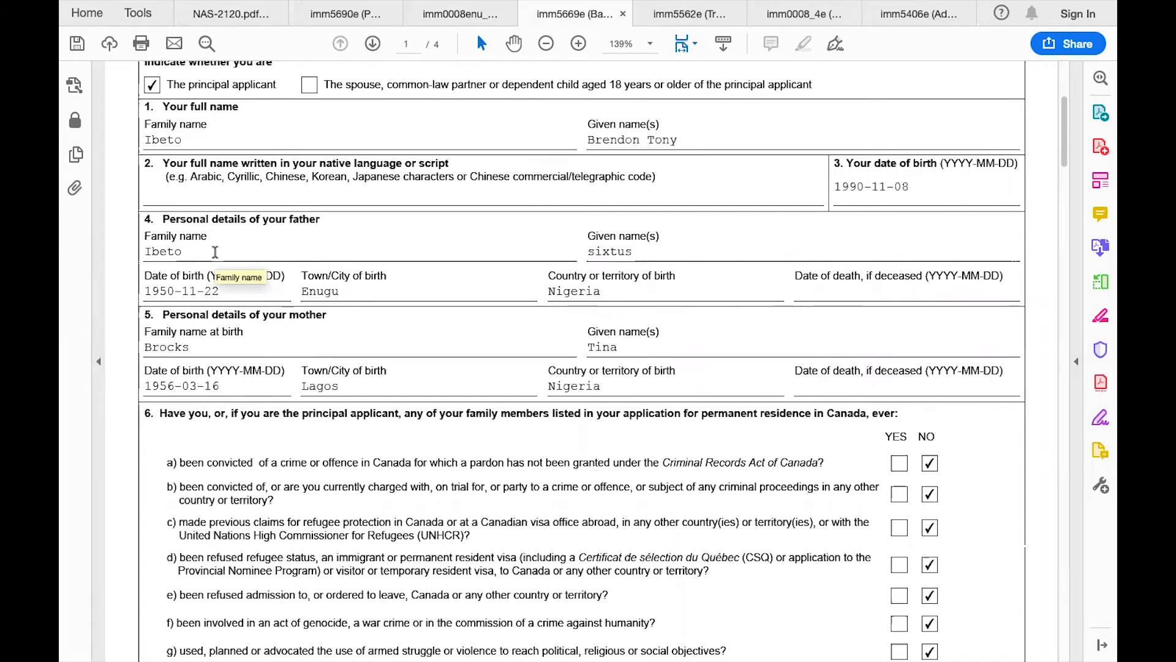
{"action": "left_click", "coordinate": [861, 246]}
{"action": "left_click", "coordinate": [859, 292]}
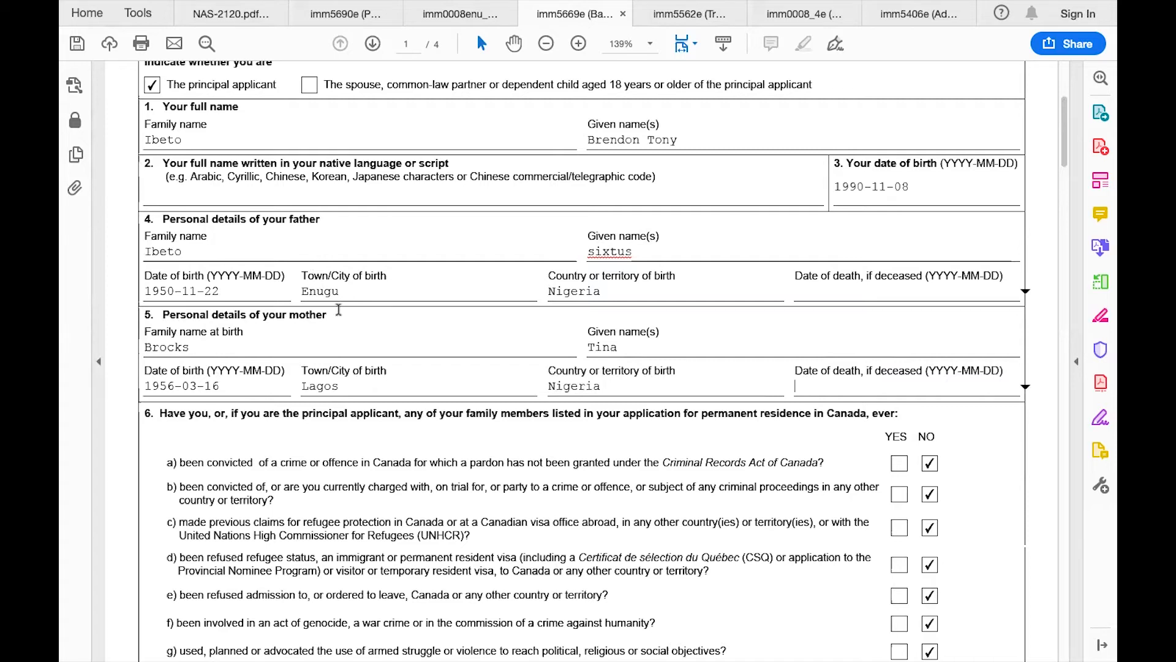
{"action": "scroll", "coordinate": [328, 325], "scroll_direction": "down", "scroll_amount": 3}
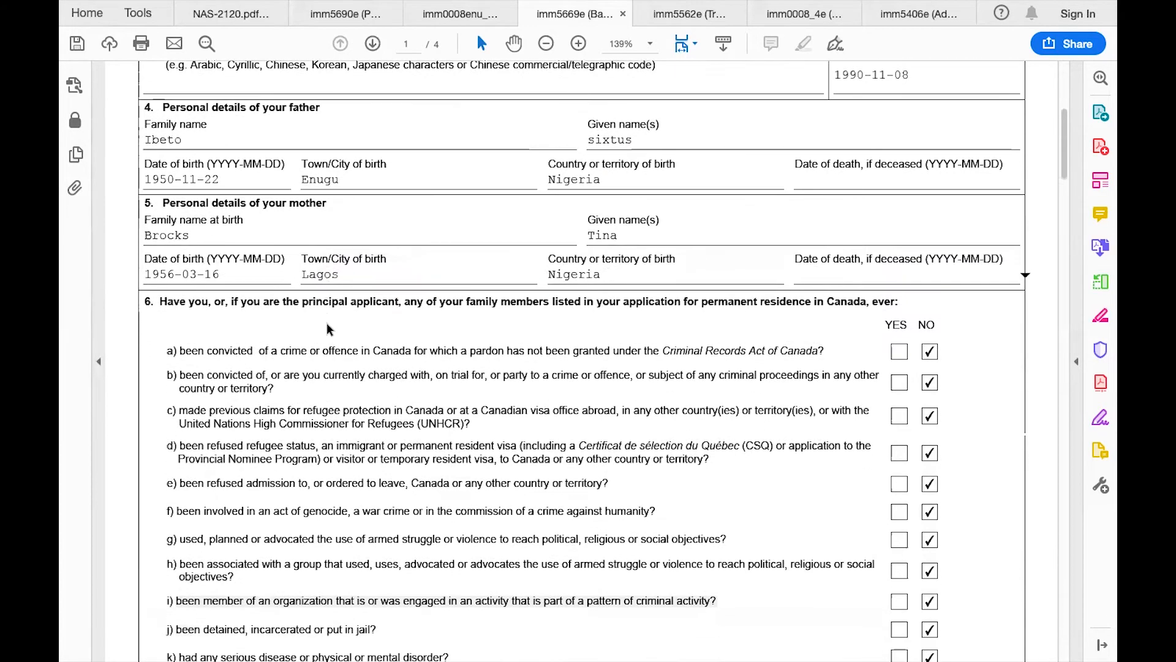
{"action": "scroll", "coordinate": [326, 329], "scroll_direction": "down", "scroll_amount": 1}
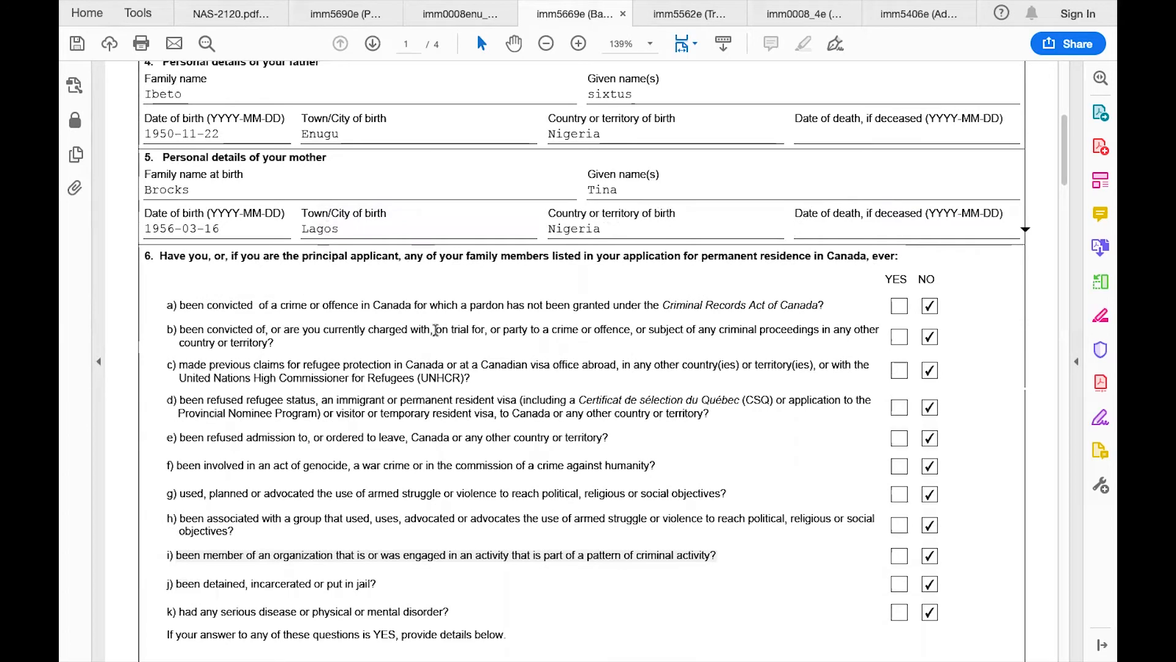
{"action": "scroll", "coordinate": [435, 331], "scroll_direction": "down", "scroll_amount": 2}
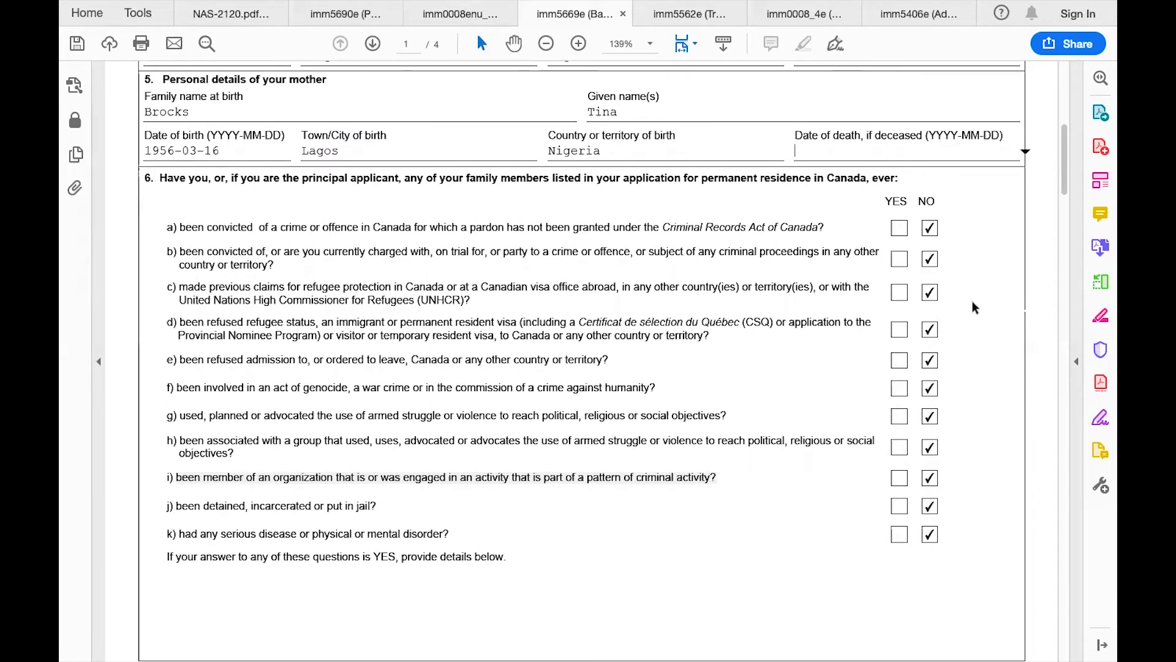
{"action": "scroll", "coordinate": [918, 424], "scroll_direction": "down", "scroll_amount": 7}
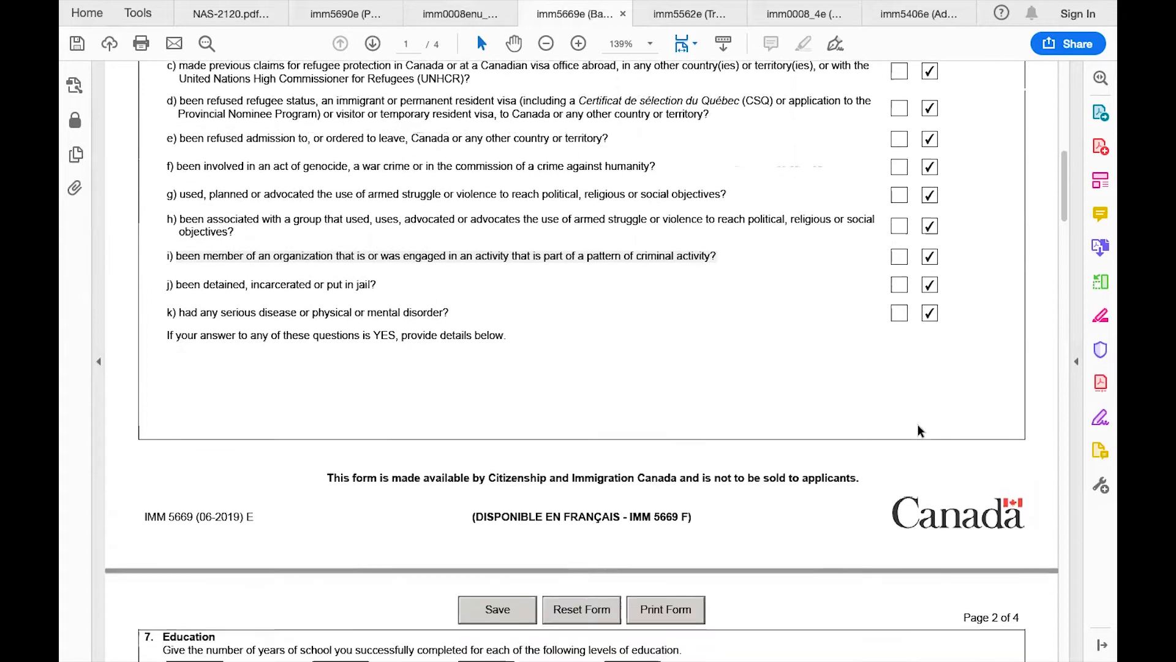
- Examine the Education section, including the years completed at each level and the table of institutions, certificates and fields of study
{"action": "scroll", "coordinate": [918, 427], "scroll_direction": "down", "scroll_amount": 3}
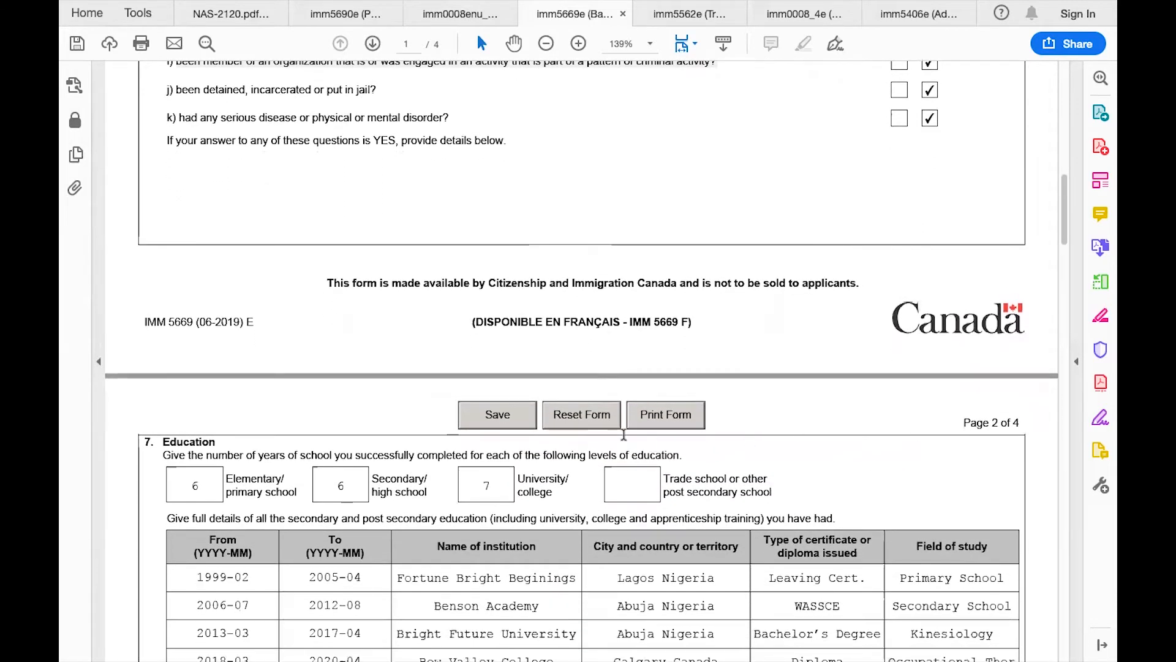
{"action": "scroll", "coordinate": [623, 433], "scroll_direction": "down", "scroll_amount": 2}
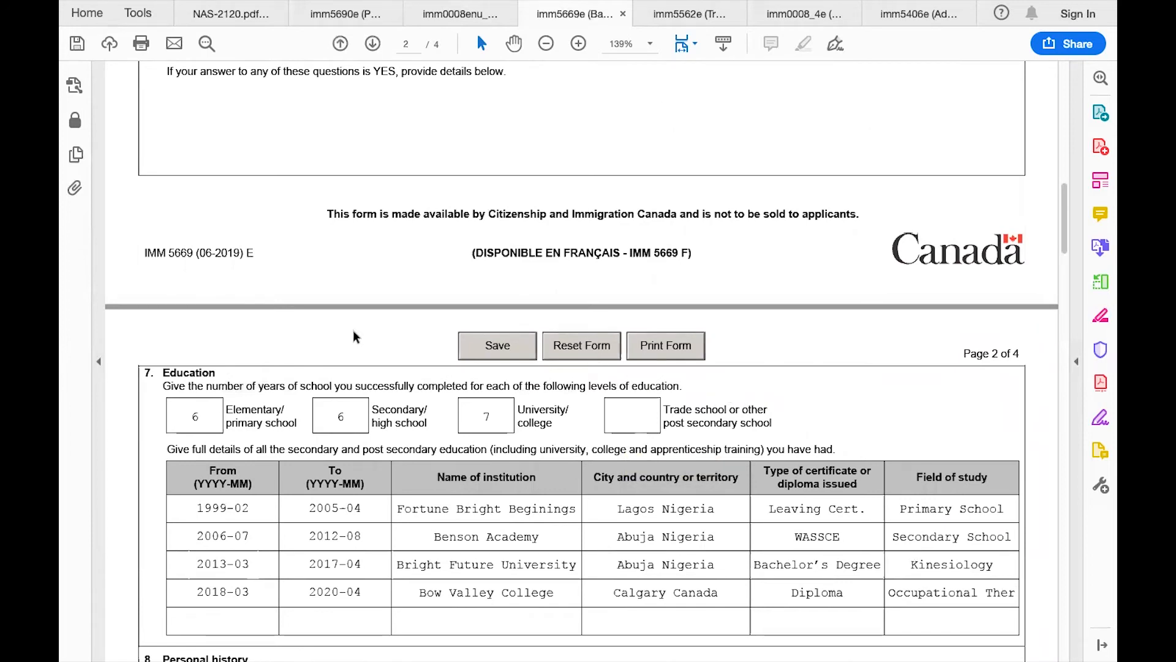
{"action": "scroll", "coordinate": [354, 331], "scroll_direction": "down", "scroll_amount": 2}
{"action": "scroll", "coordinate": [353, 330], "scroll_direction": "down", "scroll_amount": 3}
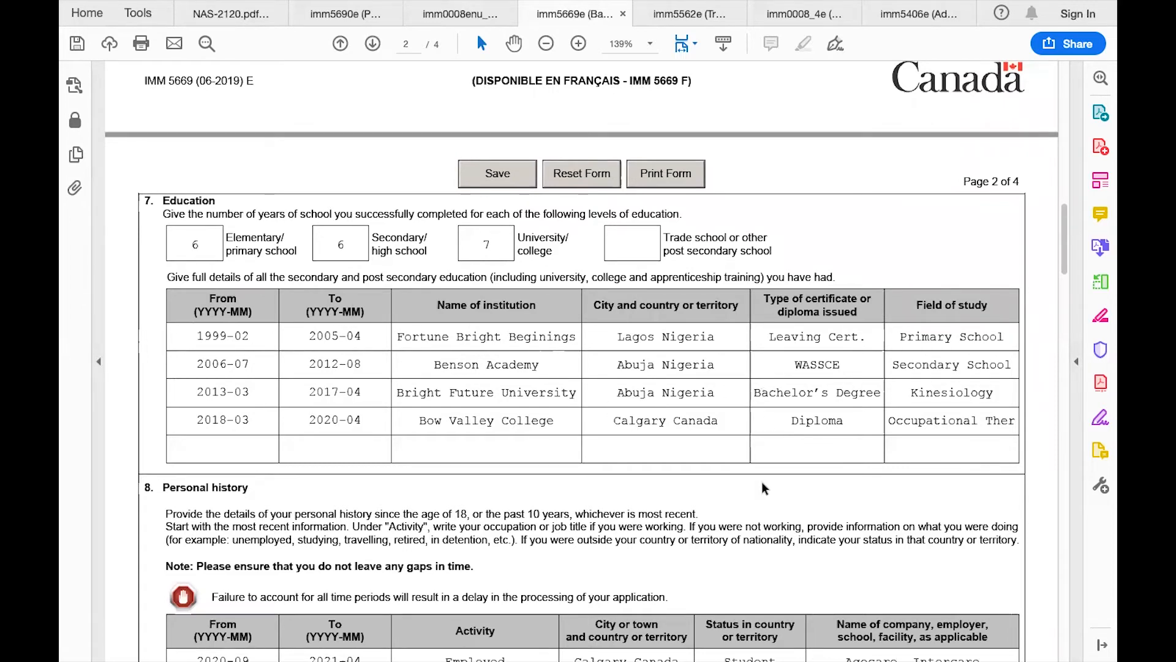
{"action": "scroll", "coordinate": [762, 483], "scroll_direction": "down", "scroll_amount": 3}
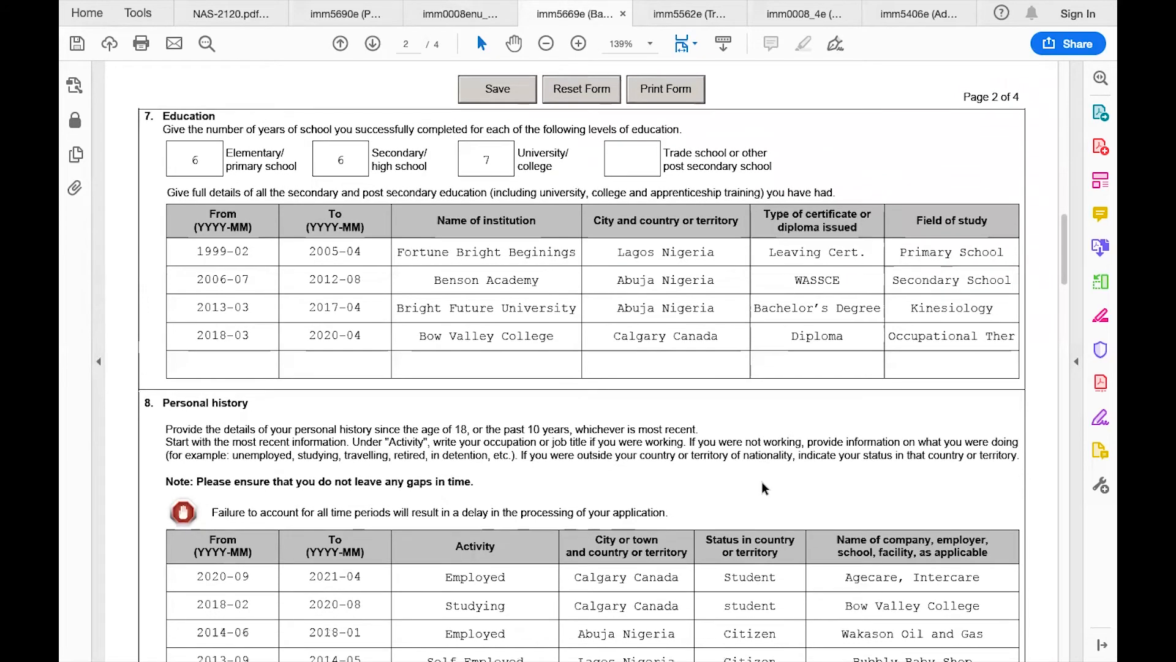
{"action": "scroll", "coordinate": [286, 205], "scroll_direction": "up", "scroll_amount": 2}
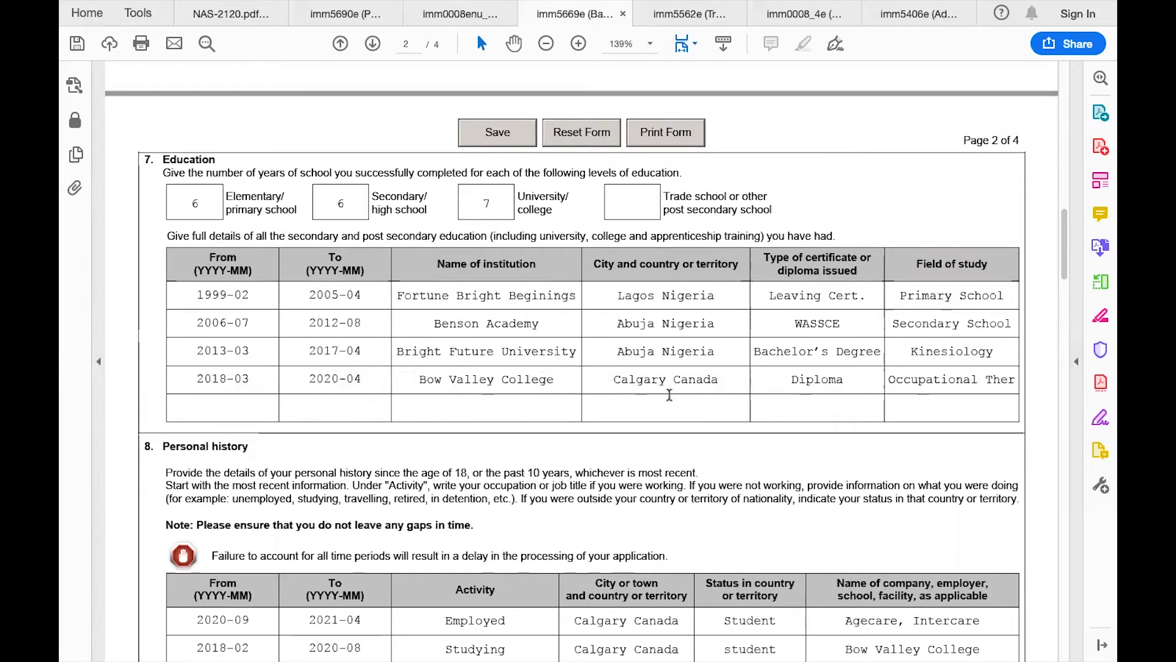
{"action": "scroll", "coordinate": [719, 357], "scroll_direction": "down", "scroll_amount": 1}
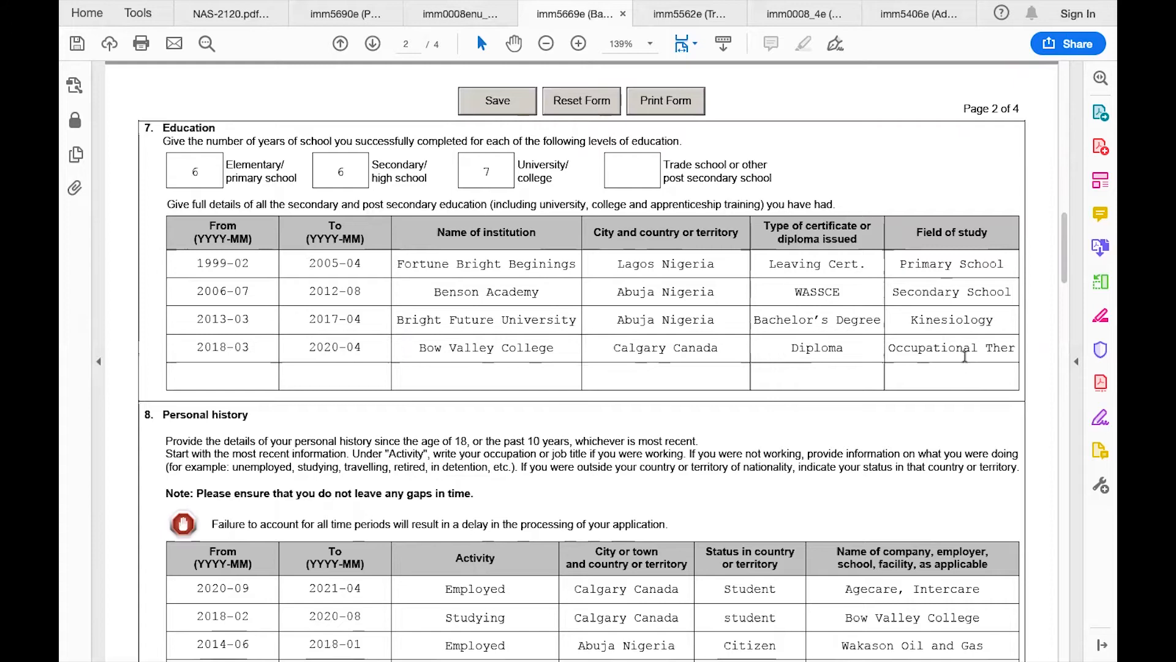
- Examine the Personal history section, highlighting the note about not leaving any gaps in time
{"action": "scroll", "coordinate": [965, 360], "scroll_direction": "down", "scroll_amount": 2}
{"action": "scroll", "coordinate": [965, 356], "scroll_direction": "down", "scroll_amount": 4}
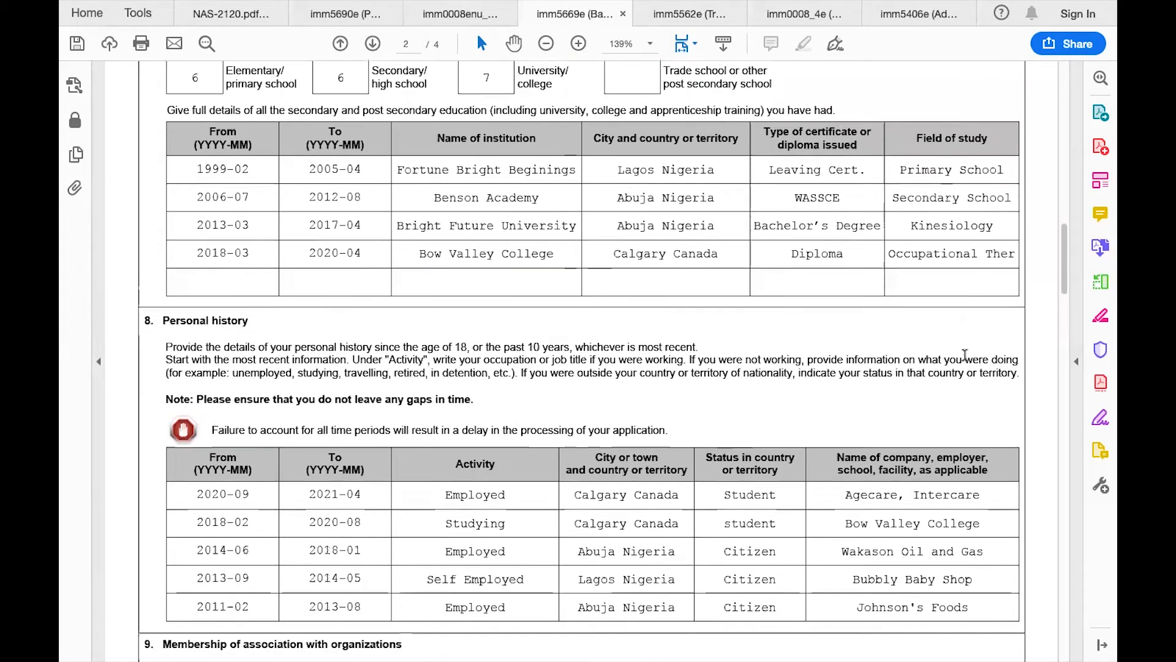
{"action": "scroll", "coordinate": [964, 354], "scroll_direction": "down", "scroll_amount": 5}
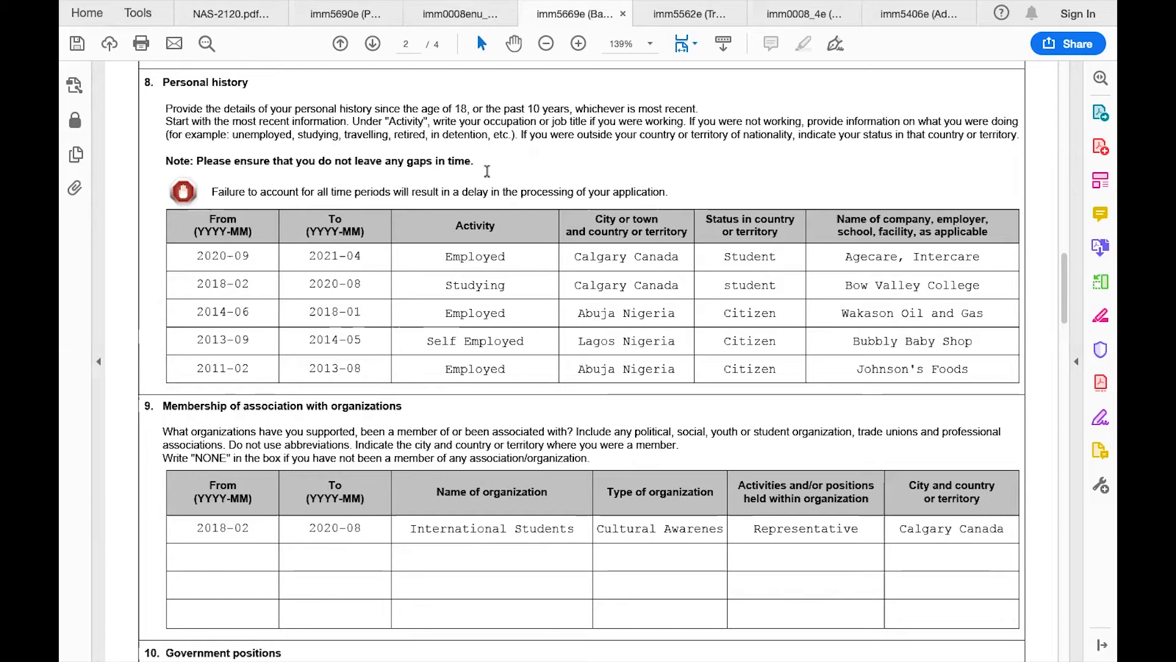
{"action": "left_click_drag", "start_coordinate": [484, 161], "coordinate": [320, 161]}
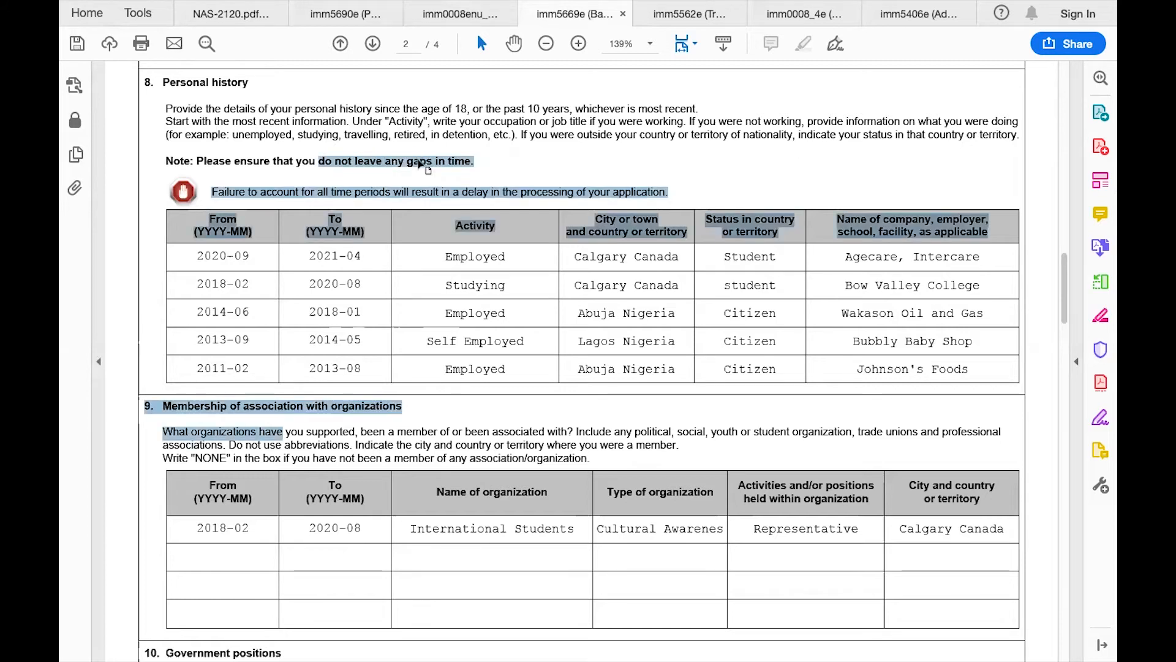
{"action": "left_click", "coordinate": [518, 175]}
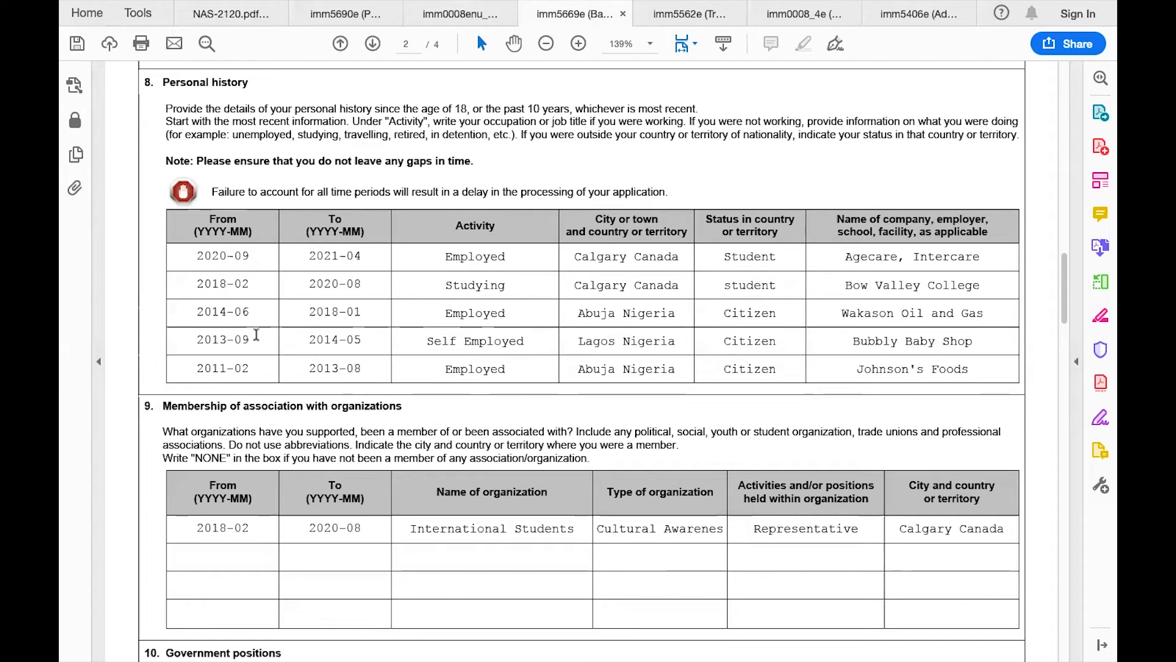
- Change the start date of the Self Employed entry in Personal history to 2013-10, and set it back to 2013-09
{"action": "double_click", "coordinate": [223, 337]}
{"action": "left_click_drag", "start_coordinate": [253, 339], "coordinate": [239, 339]}
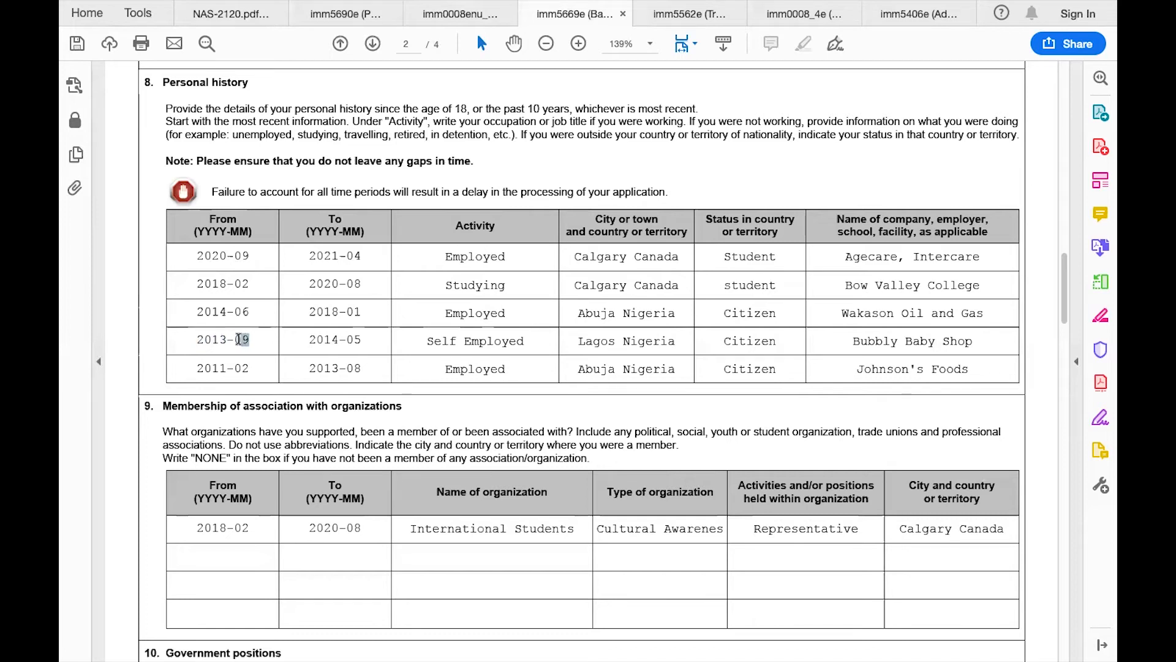
{"action": "left_click", "coordinate": [247, 341]}
{"action": "key", "text": "BackSpace"}
{"action": "key", "text": "BackSpace"}
{"action": "type", "text": "10"}
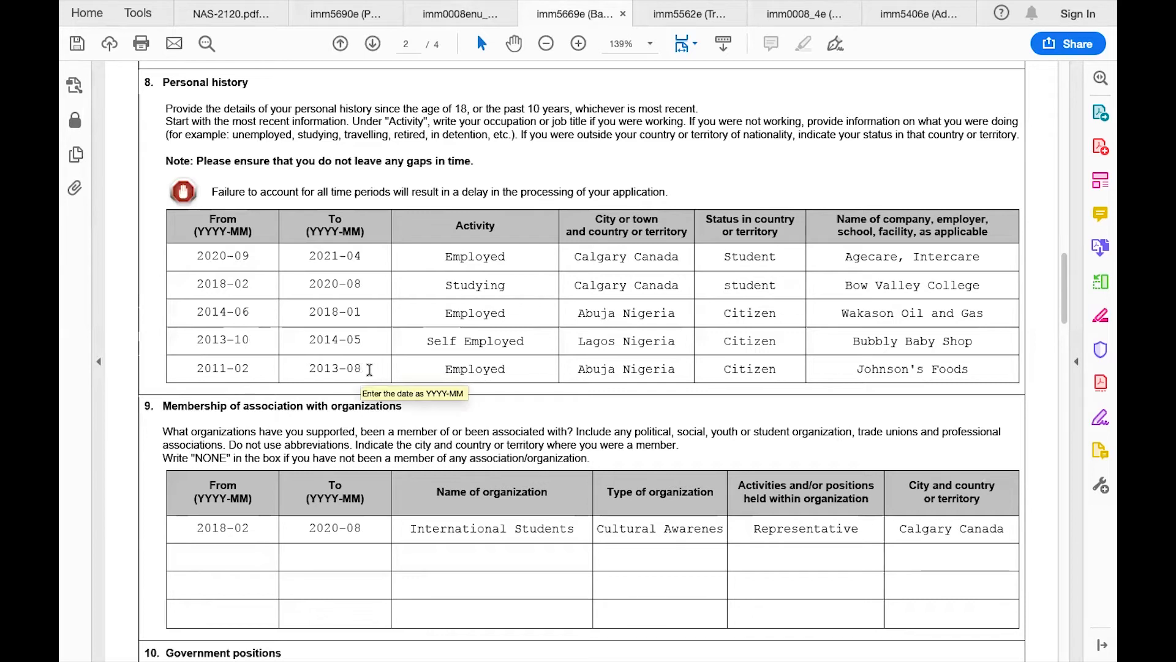
{"action": "key", "text": "BackSpace"}
{"action": "key", "text": "BackSpace"}
{"action": "type", "text": "09"}
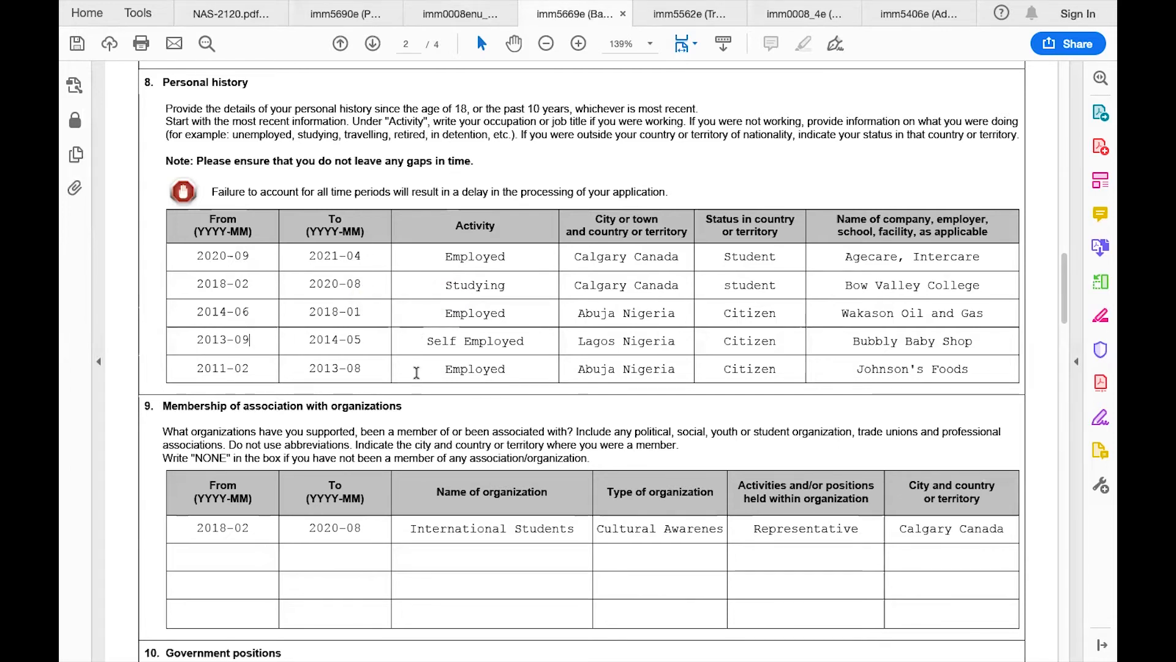
- Recheck the Personal history table against its instructions on covering every time period
{"action": "scroll", "coordinate": [417, 377], "scroll_direction": "down", "scroll_amount": 2}
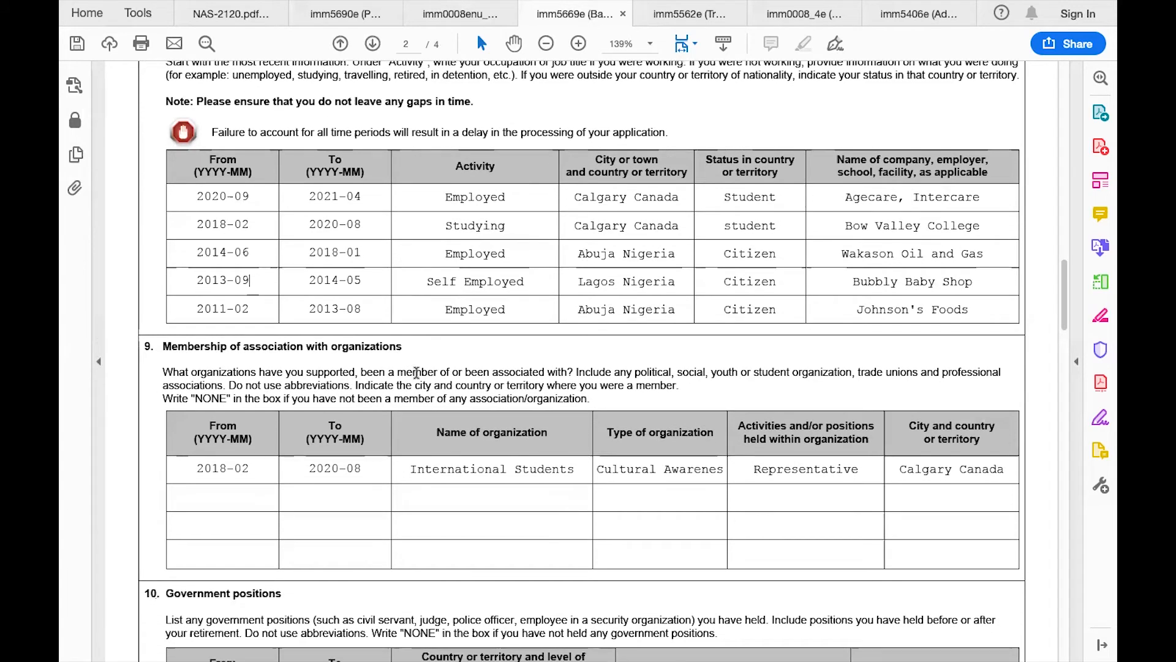
{"action": "scroll", "coordinate": [416, 372], "scroll_direction": "up", "scroll_amount": 3}
{"action": "scroll", "coordinate": [420, 383], "scroll_direction": "down", "scroll_amount": 1}
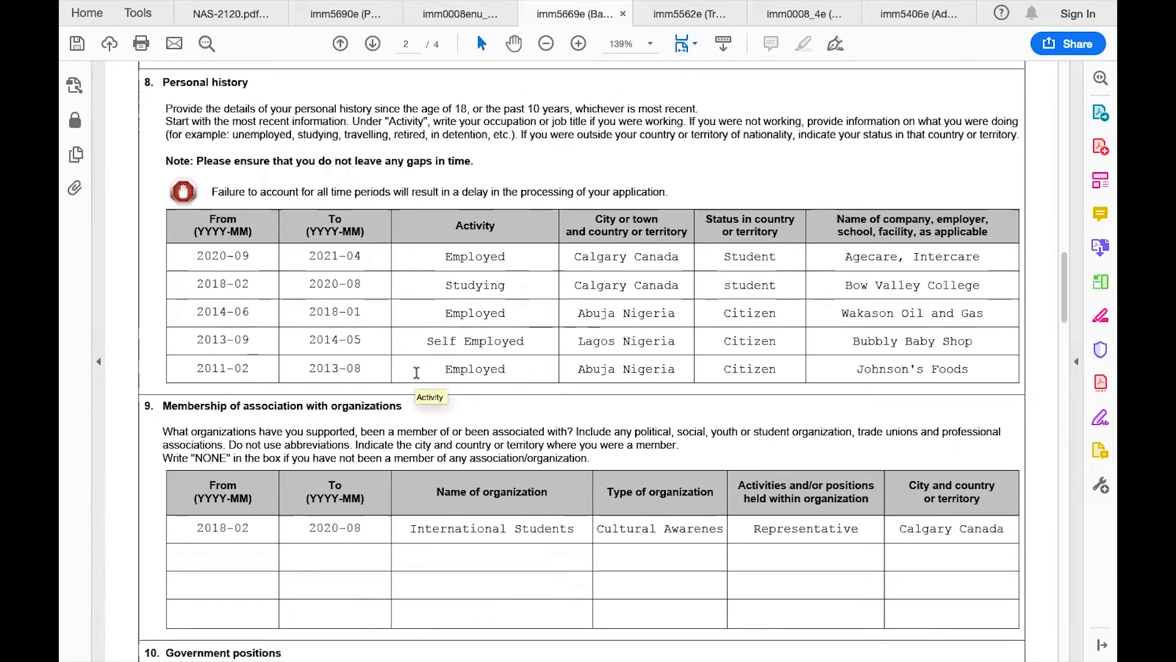
{"action": "scroll", "coordinate": [436, 230], "scroll_direction": "up", "scroll_amount": 3}
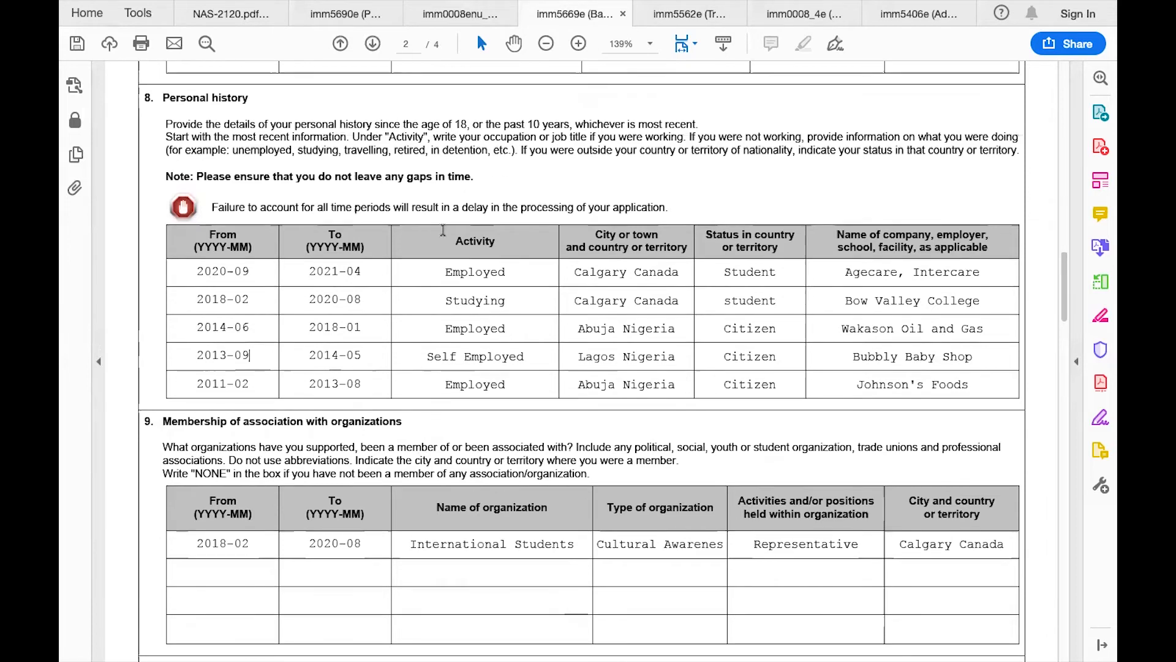
{"action": "scroll", "coordinate": [414, 340], "scroll_direction": "down", "scroll_amount": 6}
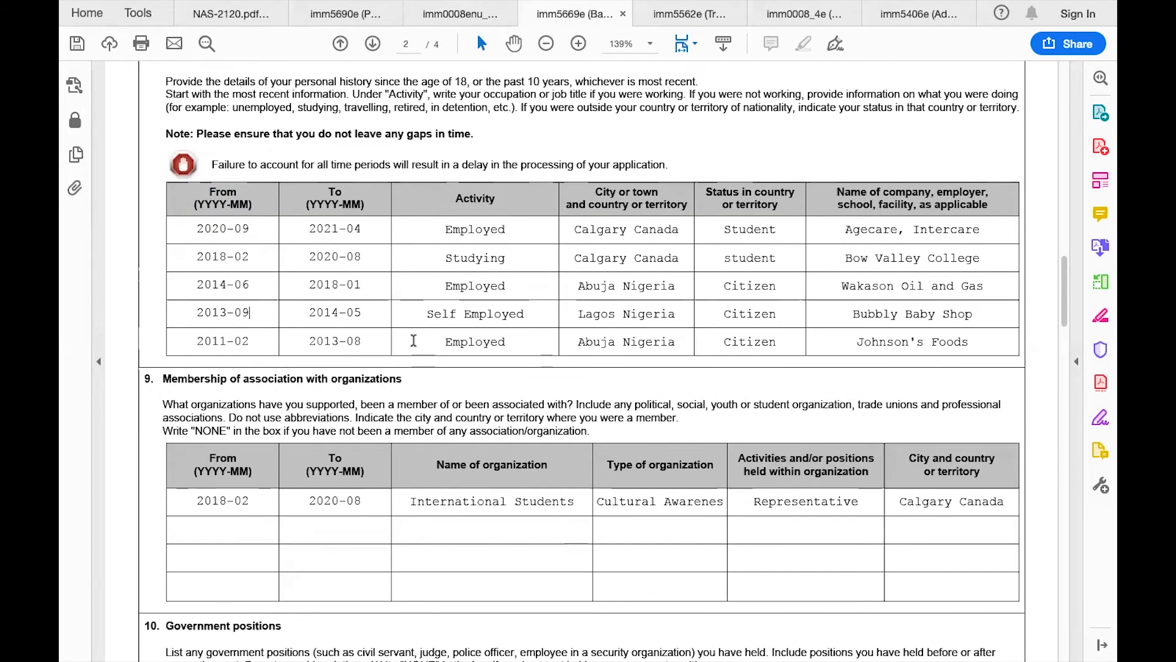
- Review the organization membership, Government positions and Military and/or paramilitary service sections, including their instructions for writing "NONE"
{"action": "scroll", "coordinate": [639, 428], "scroll_direction": "down", "scroll_amount": 3}
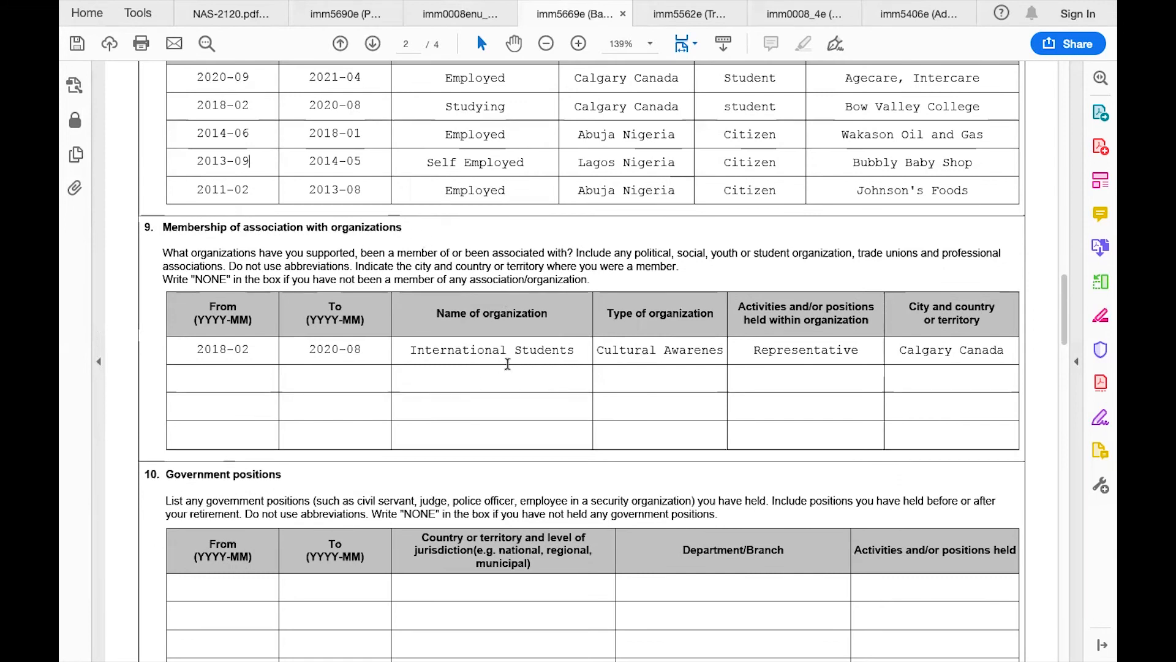
{"action": "scroll", "coordinate": [509, 367], "scroll_direction": "down", "scroll_amount": 2}
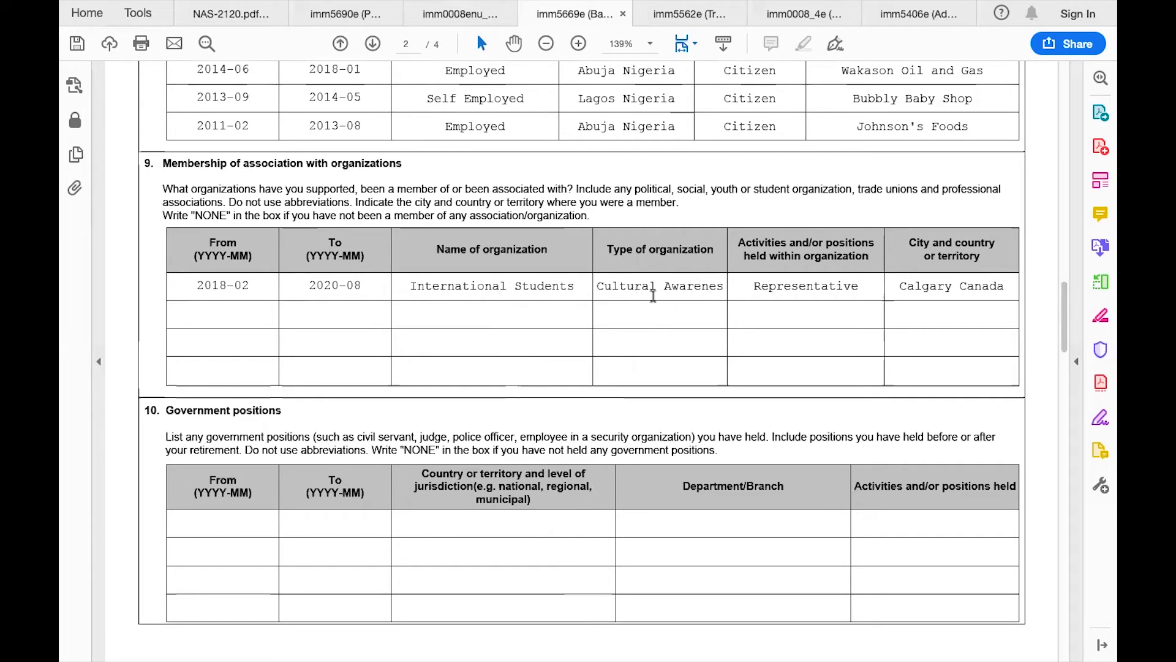
{"action": "scroll", "coordinate": [657, 396], "scroll_direction": "down", "scroll_amount": 2}
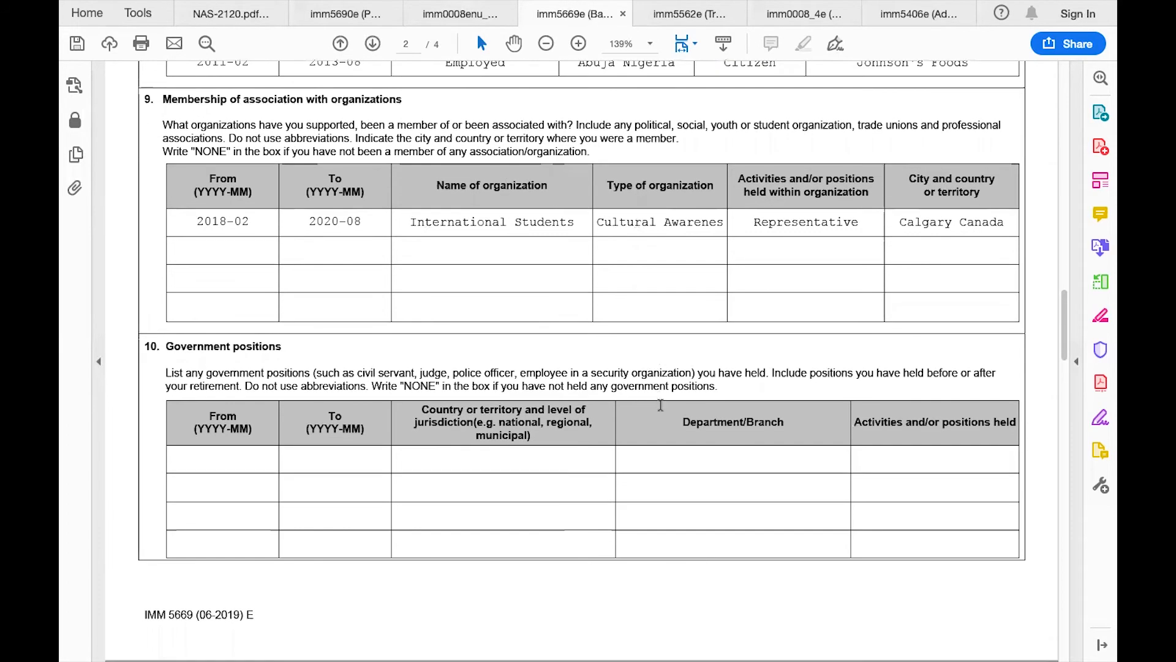
{"action": "scroll", "coordinate": [417, 397], "scroll_direction": "down", "scroll_amount": 2}
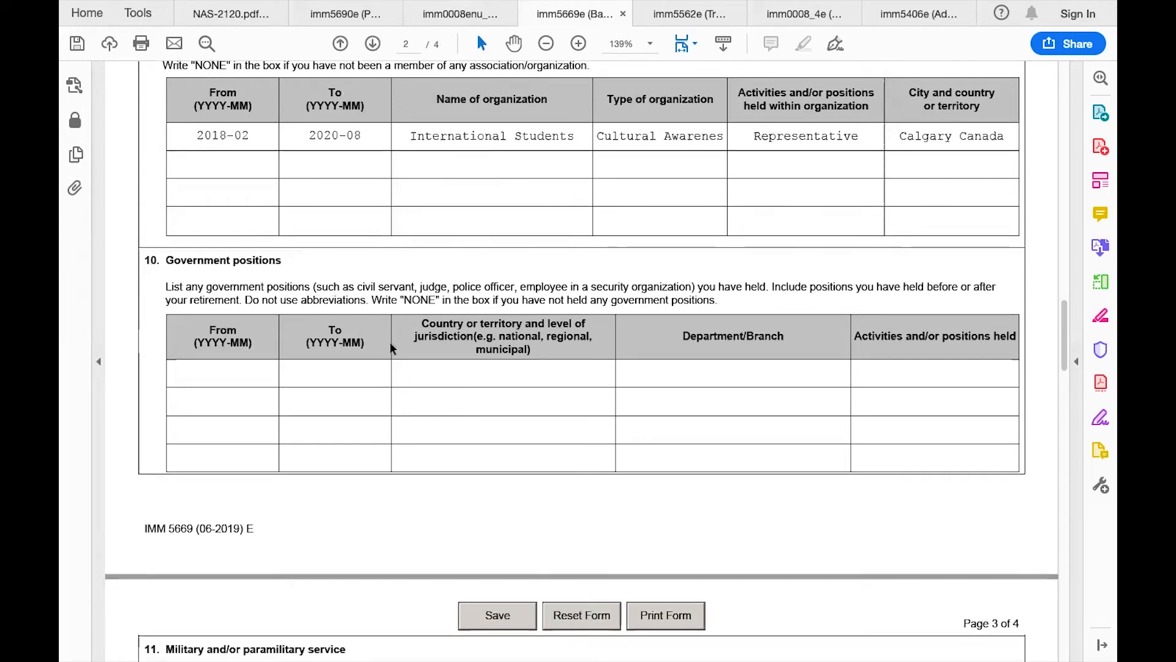
{"action": "scroll", "coordinate": [389, 342], "scroll_direction": "down", "scroll_amount": 8}
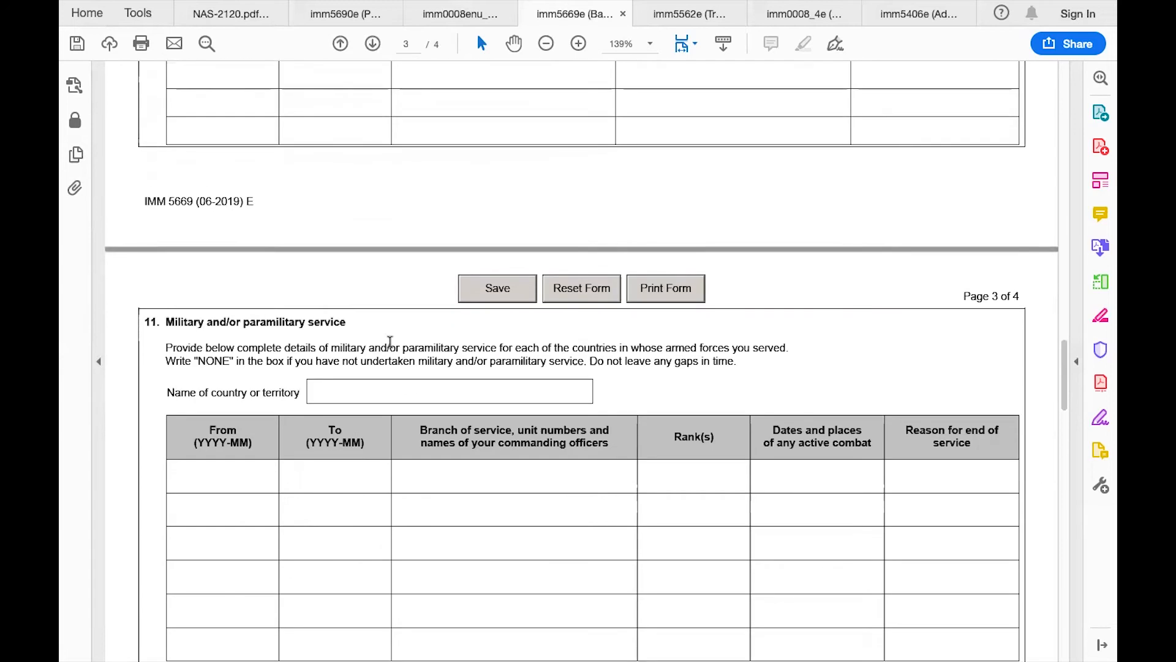
{"action": "scroll", "coordinate": [389, 342], "scroll_direction": "down", "scroll_amount": 2}
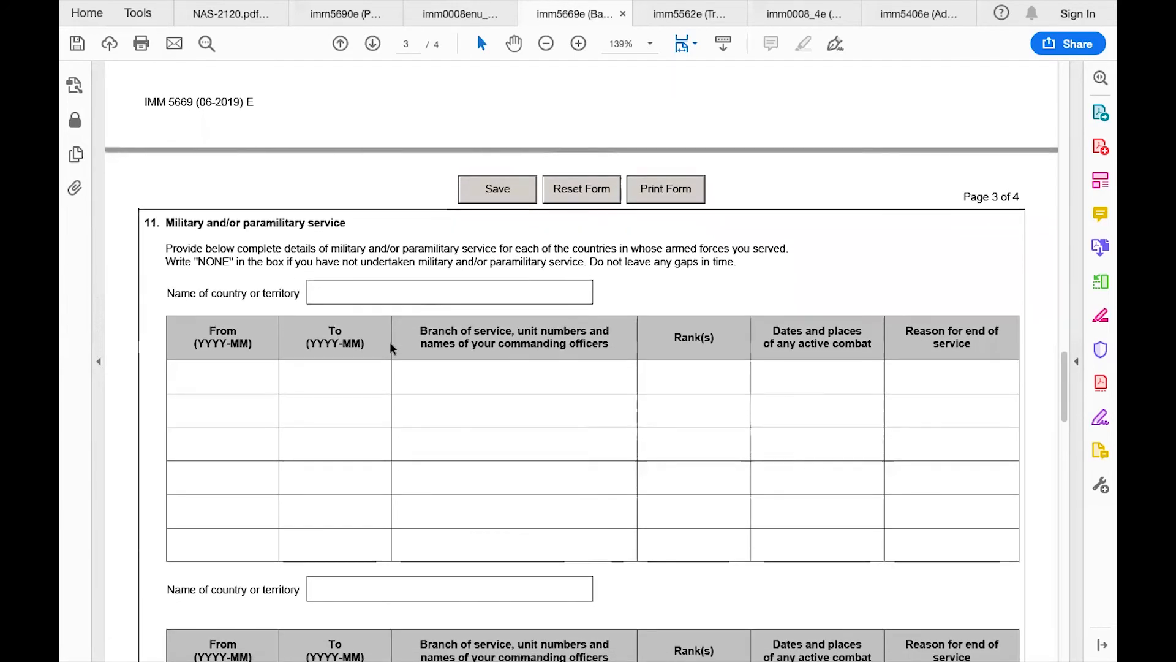
{"action": "scroll", "coordinate": [390, 345], "scroll_direction": "down", "scroll_amount": 7}
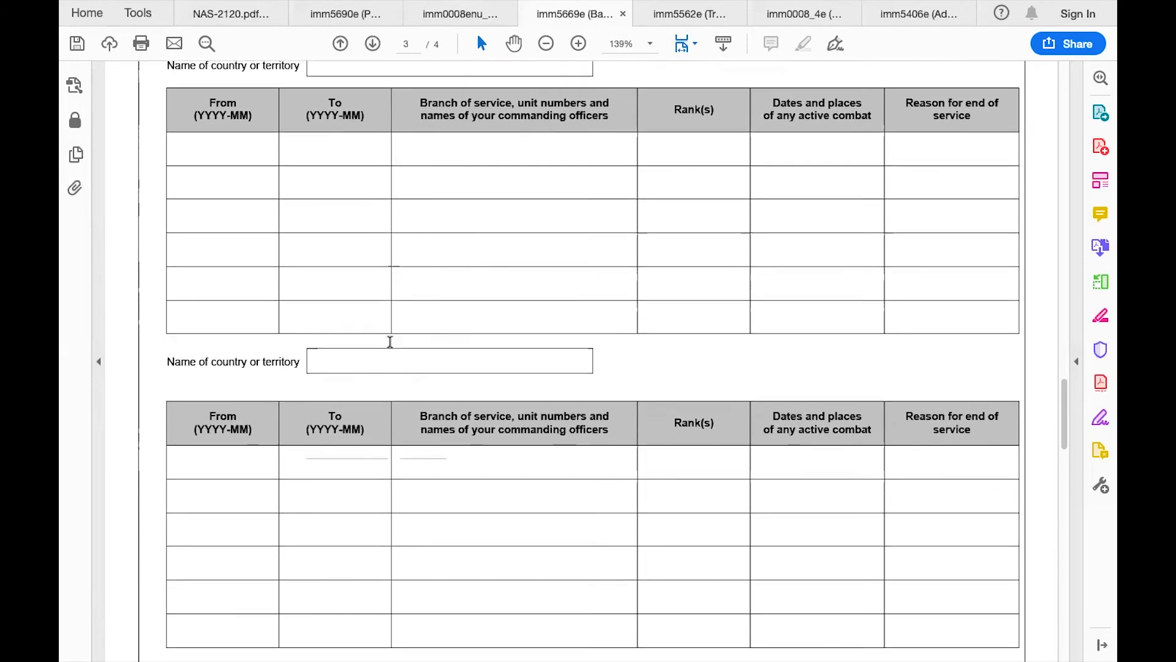
- Examine the Addresses section and compare its date ranges with those in the Personal history table
{"action": "scroll", "coordinate": [390, 341], "scroll_direction": "down", "scroll_amount": 6}
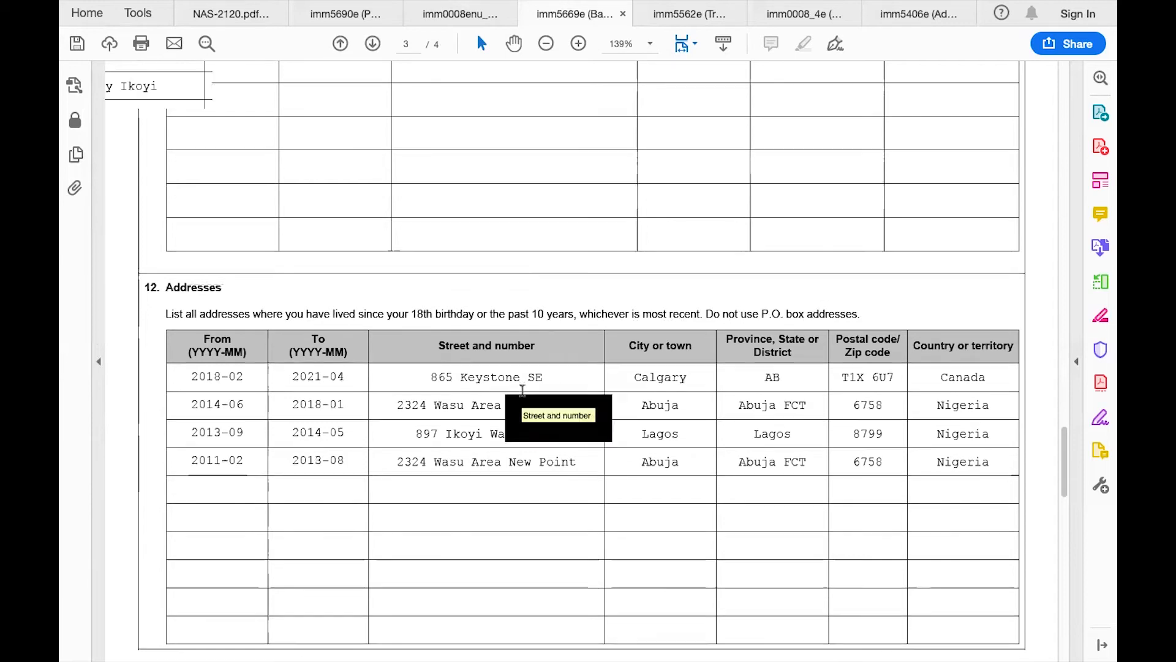
{"action": "scroll", "coordinate": [521, 402], "scroll_direction": "down", "scroll_amount": 2}
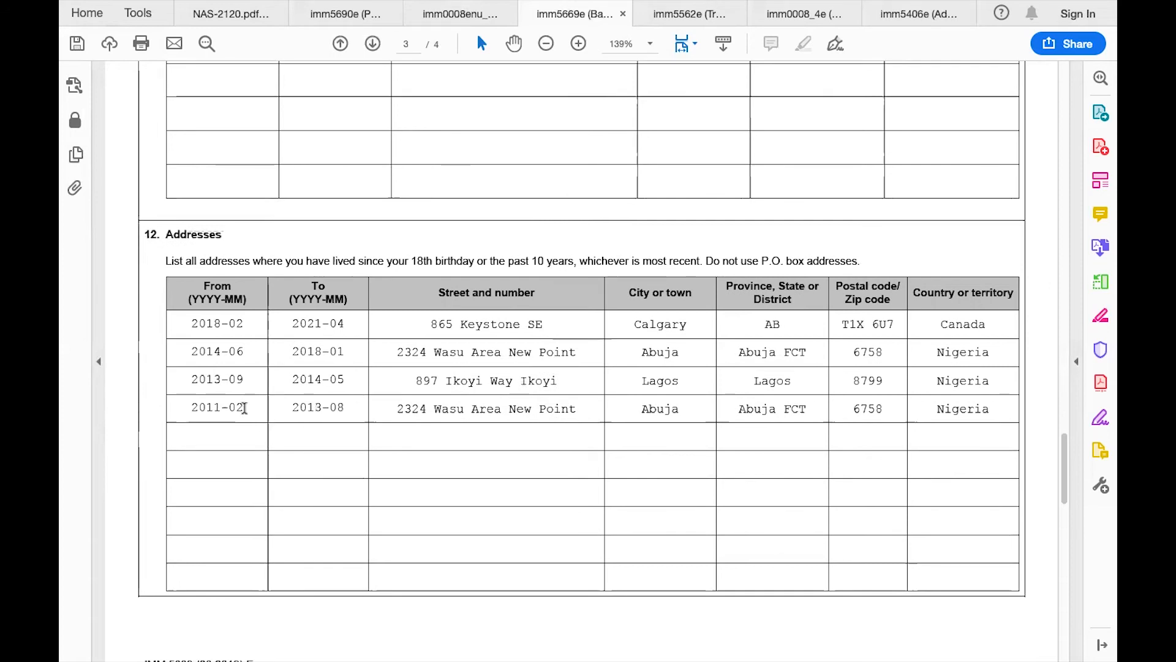
{"action": "scroll", "coordinate": [251, 406], "scroll_direction": "up", "scroll_amount": 10}
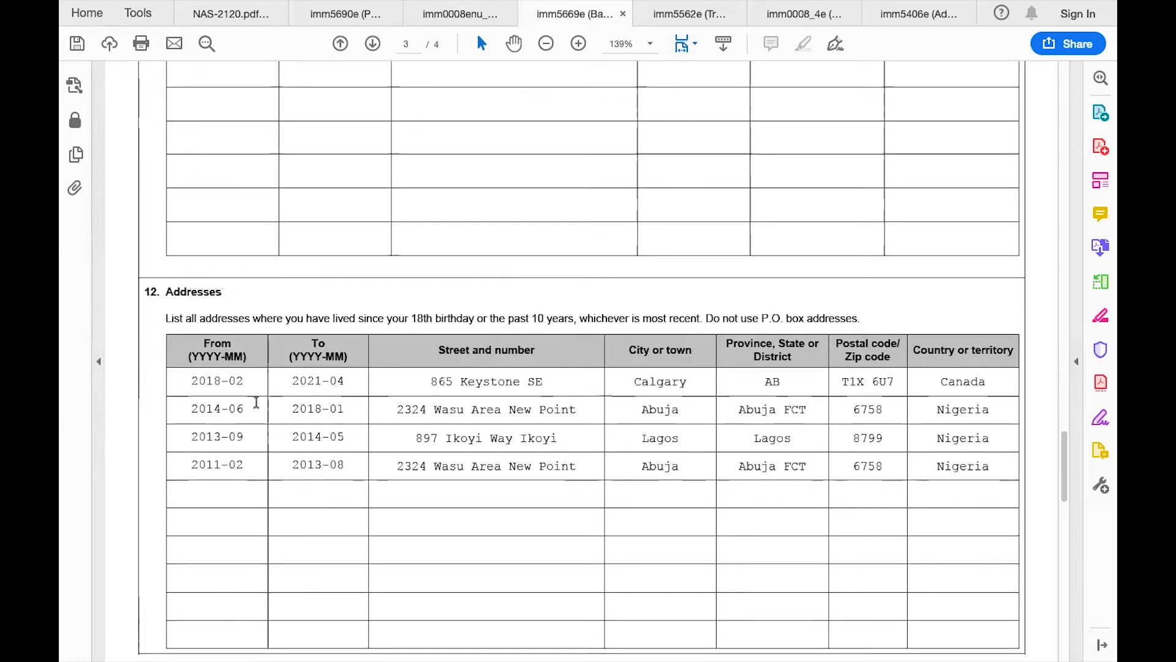
{"action": "scroll", "coordinate": [256, 402], "scroll_direction": "up", "scroll_amount": 4}
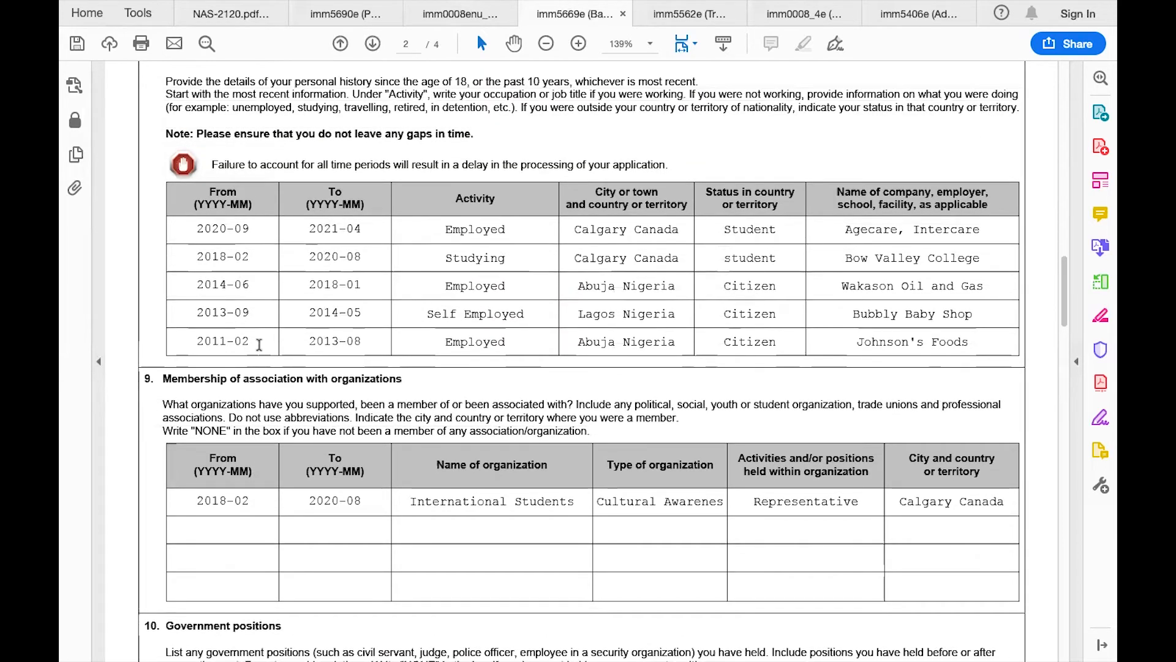
{"action": "scroll", "coordinate": [252, 344], "scroll_direction": "down", "scroll_amount": 16}
{"action": "scroll", "coordinate": [260, 351], "scroll_direction": "down", "scroll_amount": 7}
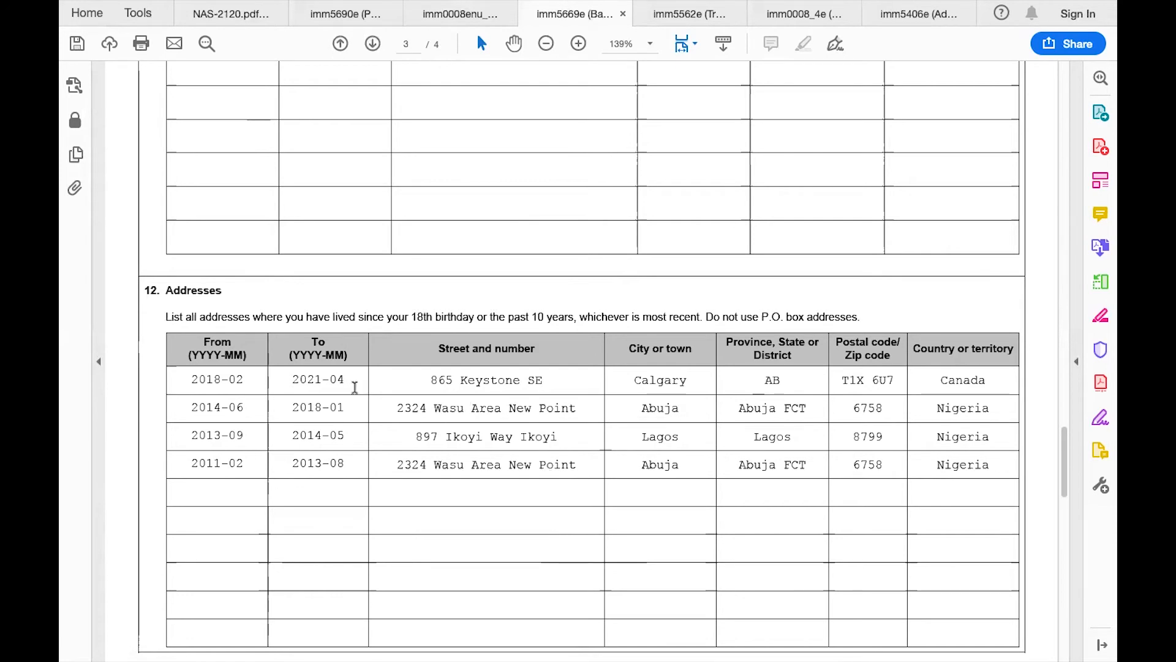
- Review the disclosure authority and the applicant, interpreter and solemn declarations on the last page of Schedule A, and return to its first page
{"action": "scroll", "coordinate": [376, 484], "scroll_direction": "down", "scroll_amount": 5}
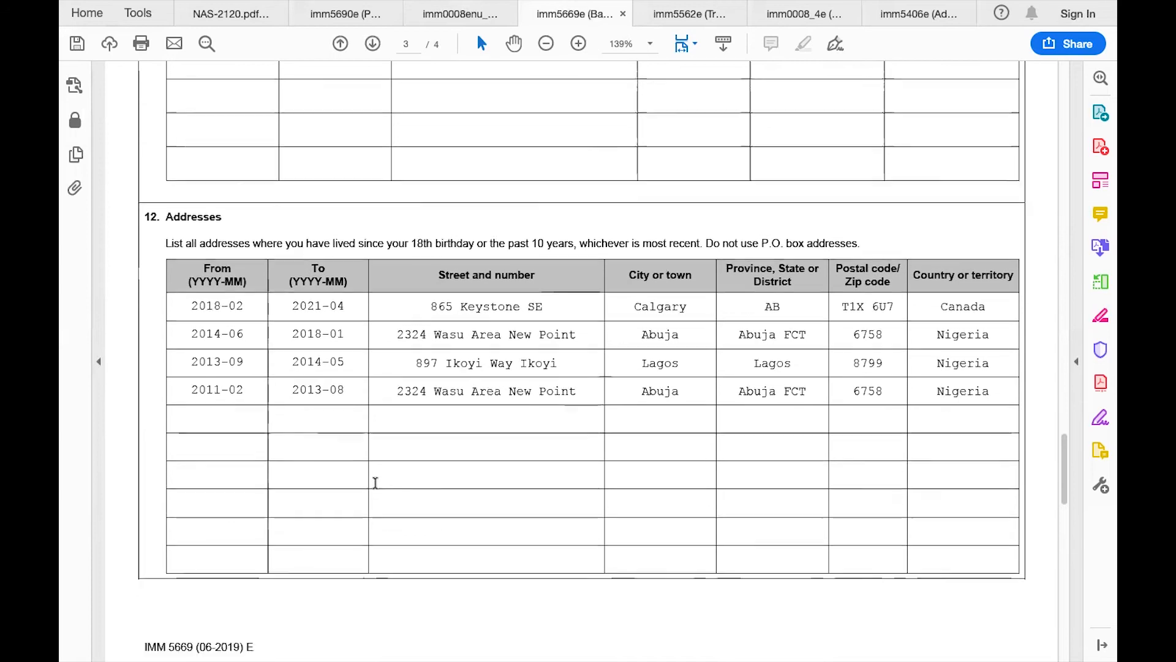
{"action": "scroll", "coordinate": [376, 484], "scroll_direction": "down", "scroll_amount": 4}
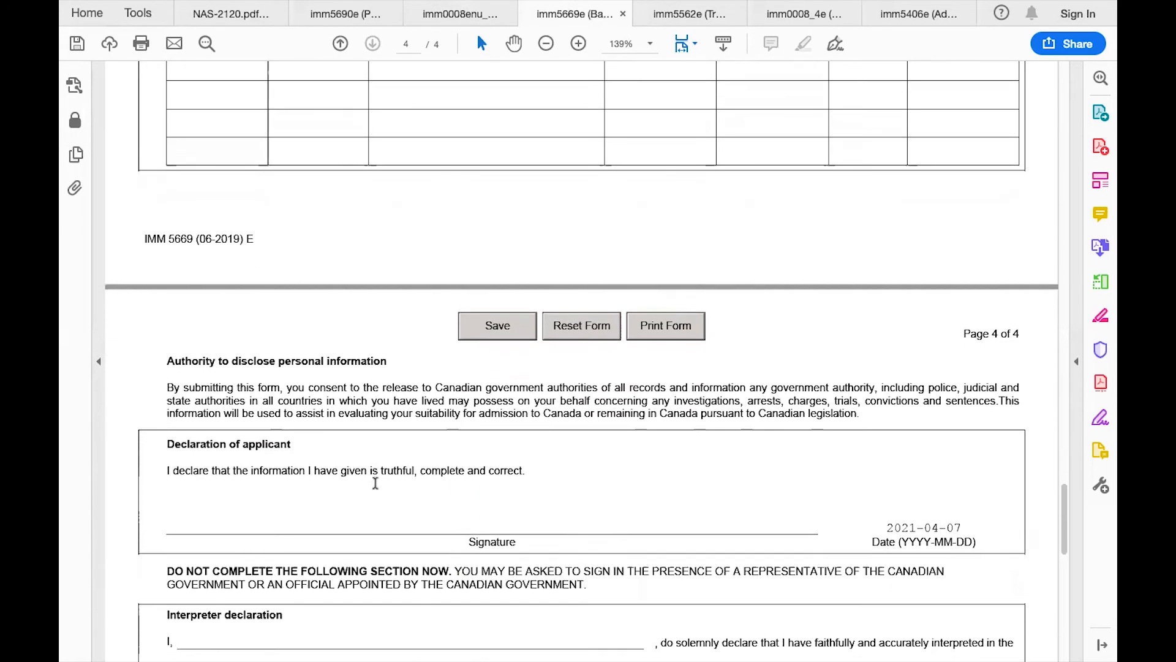
{"action": "scroll", "coordinate": [376, 483], "scroll_direction": "down", "scroll_amount": 2}
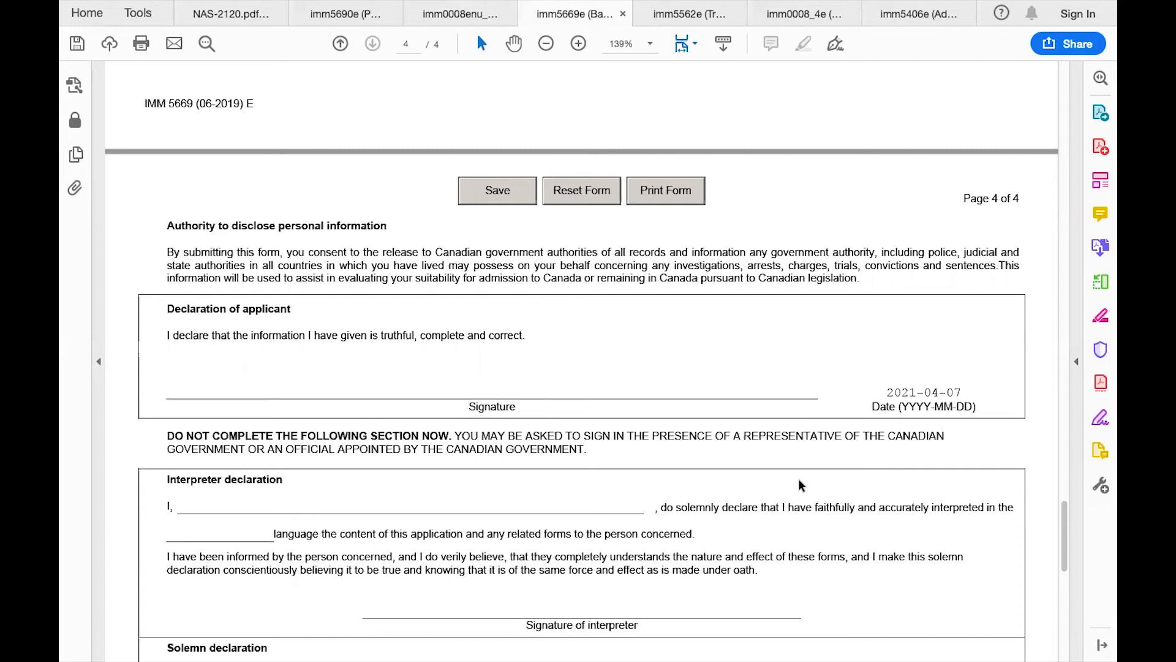
{"action": "scroll", "coordinate": [907, 514], "scroll_direction": "down", "scroll_amount": 5}
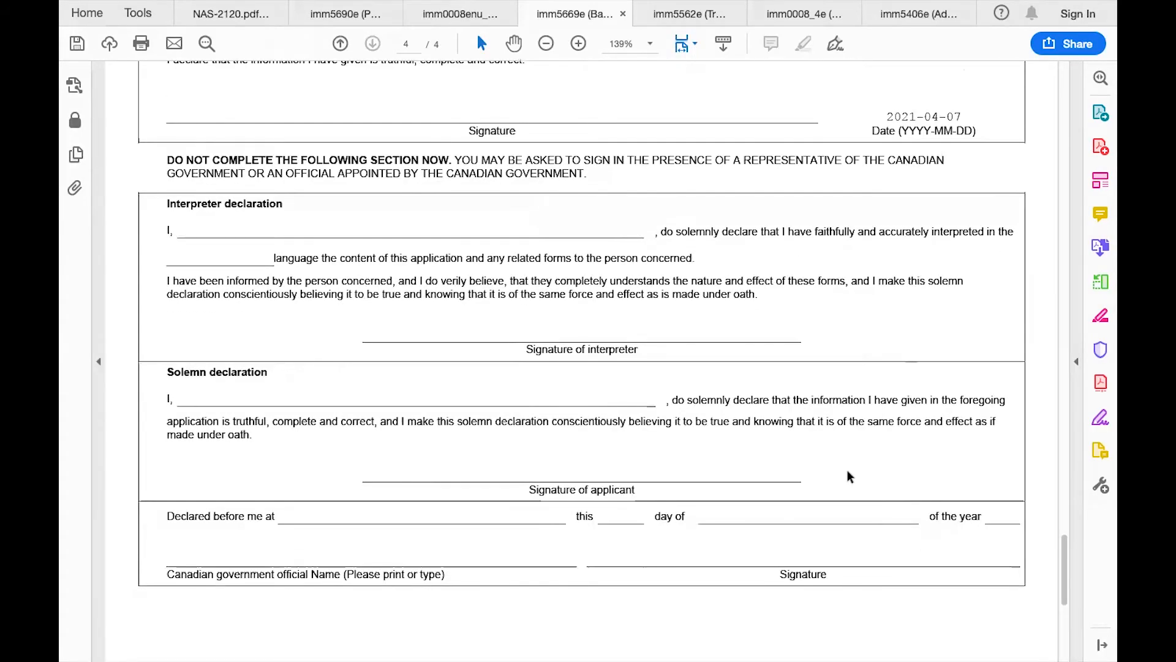
{"action": "scroll", "coordinate": [799, 359], "scroll_direction": "up", "scroll_amount": 5}
{"action": "scroll", "coordinate": [788, 336], "scroll_direction": "down", "scroll_amount": 9}
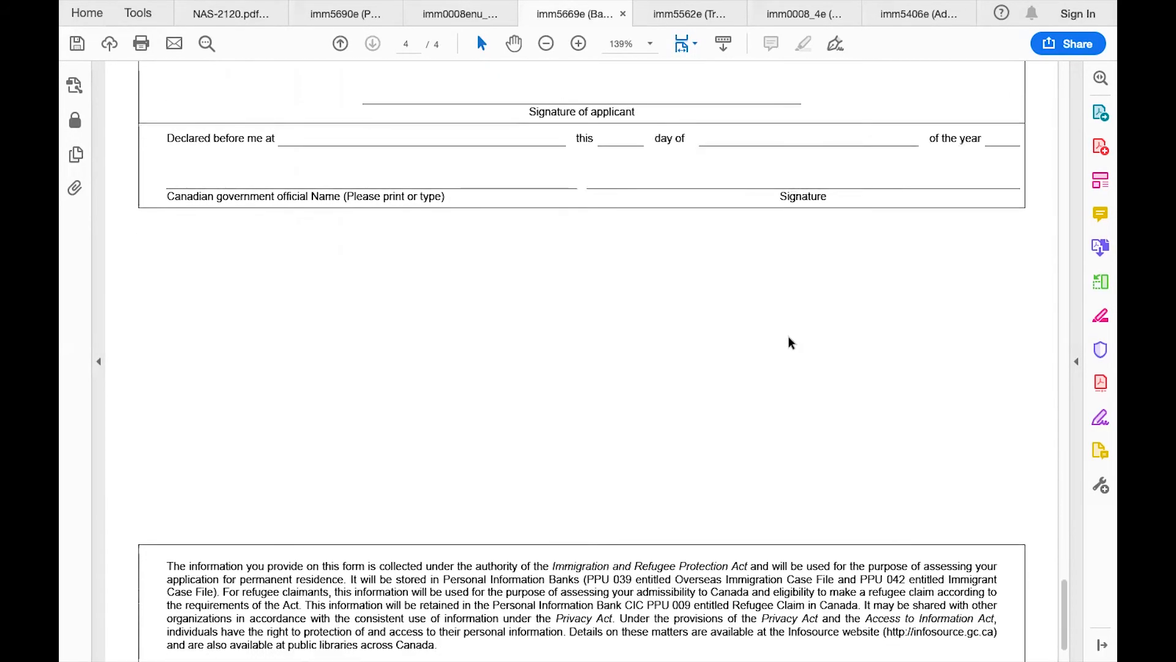
{"action": "scroll", "coordinate": [789, 337], "scroll_direction": "up", "scroll_amount": 8}
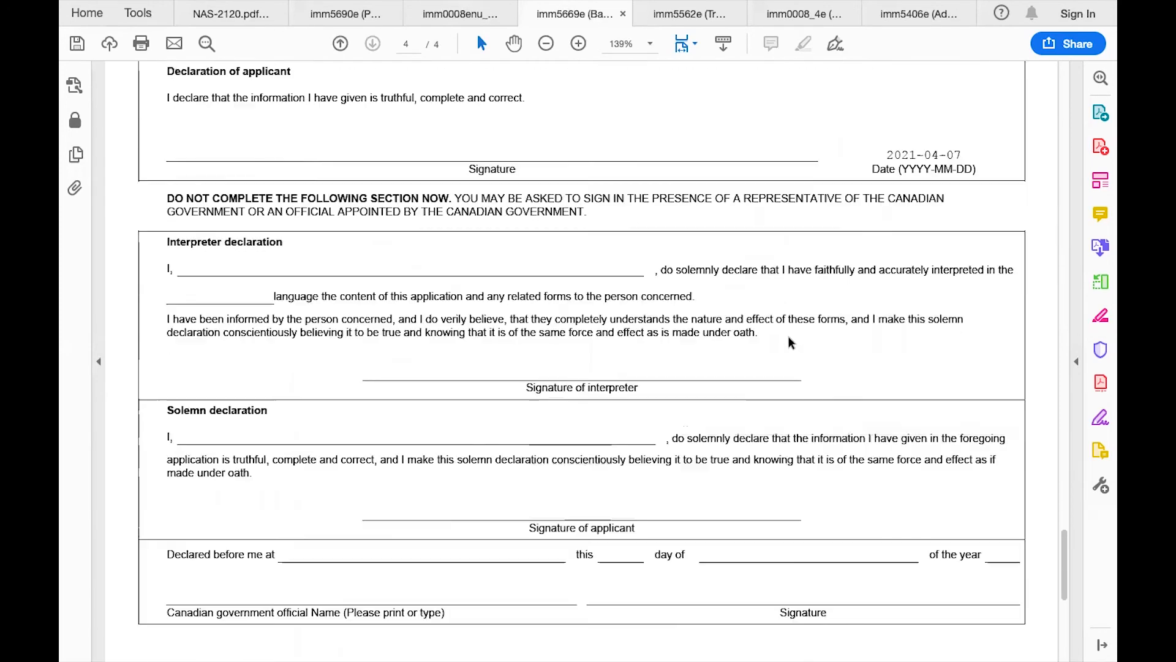
{"action": "scroll", "coordinate": [788, 336], "scroll_direction": "up", "scroll_amount": 20}
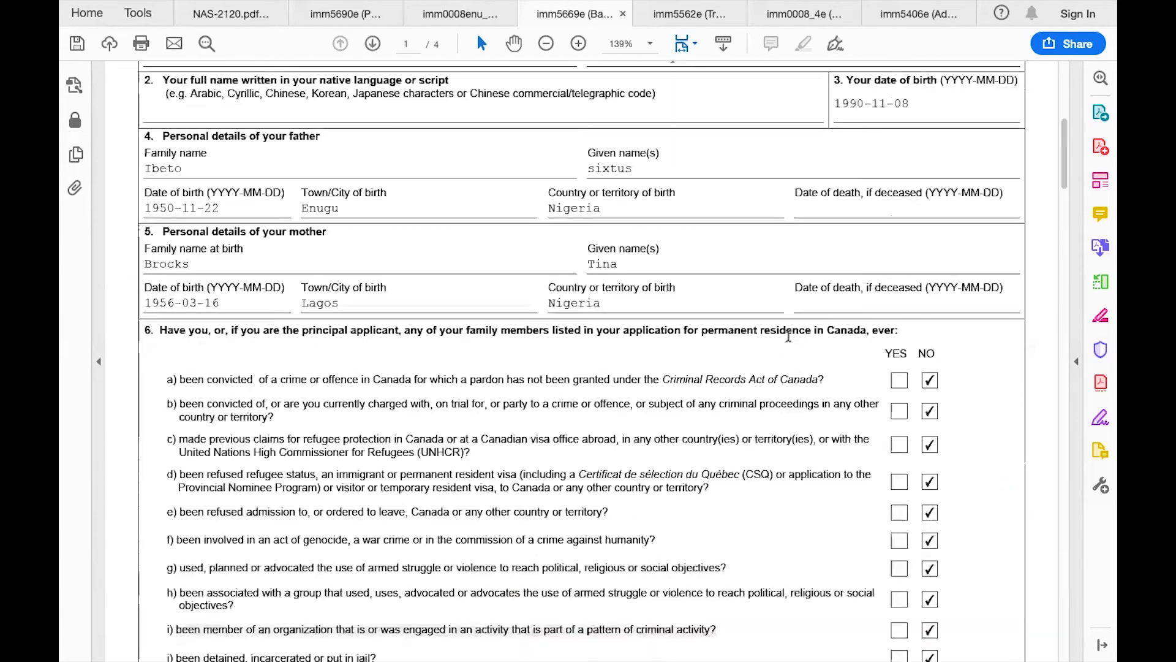
{"action": "scroll", "coordinate": [789, 335], "scroll_direction": "up", "scroll_amount": 6}
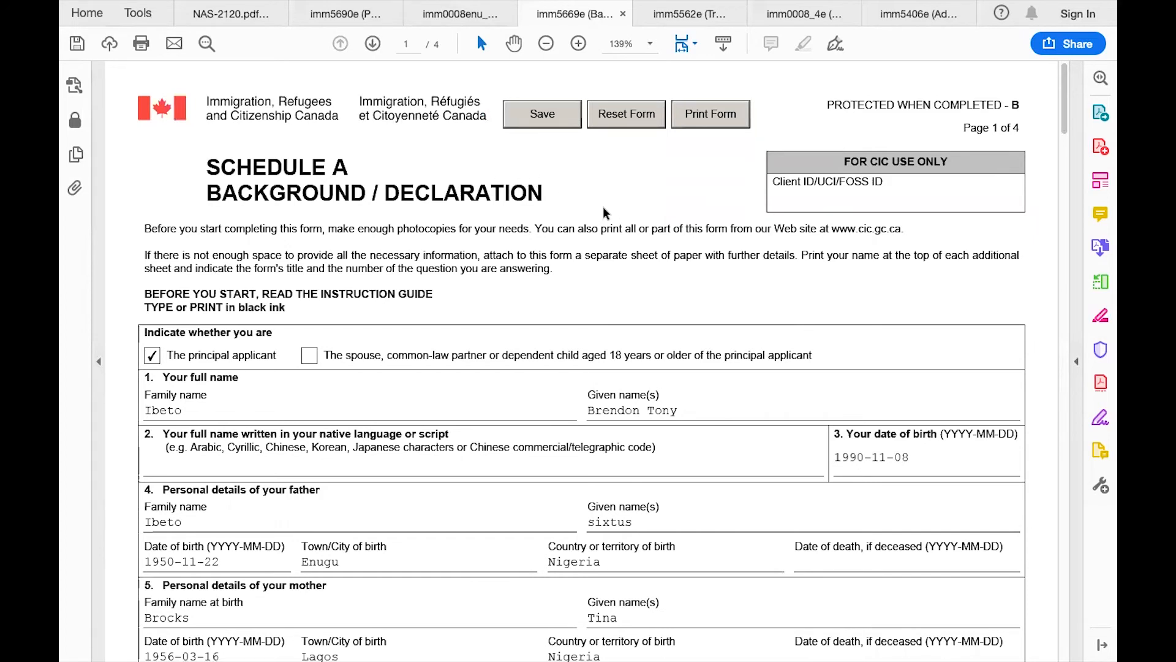
- Open the Supplementary Information - Your Travels form and check the applicant's name, the trip-listing instructions and the applicant's own travel table
{"action": "left_click", "coordinate": [674, 13]}
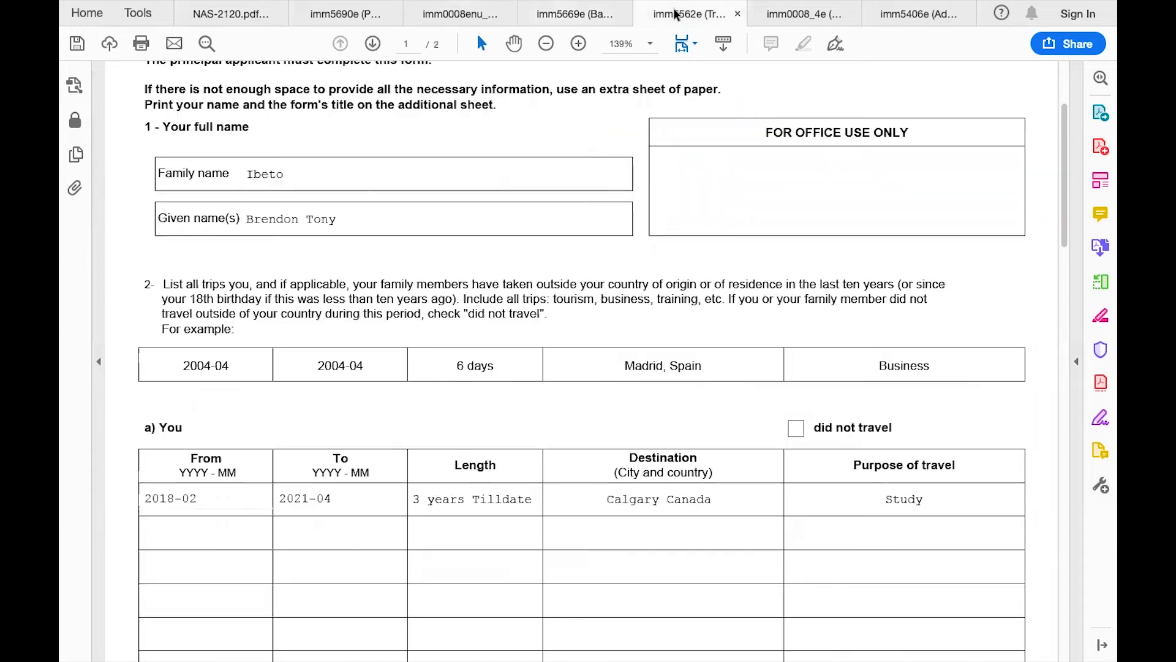
{"action": "scroll", "coordinate": [729, 291], "scroll_direction": "up", "scroll_amount": 3}
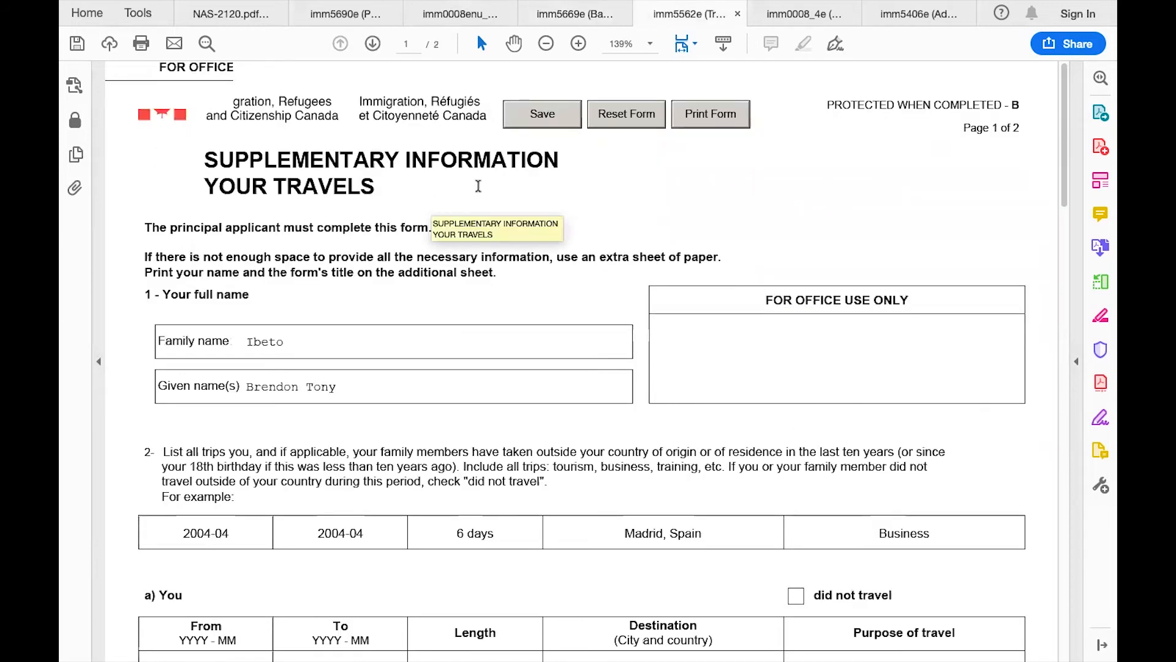
{"action": "scroll", "coordinate": [526, 463], "scroll_direction": "down", "scroll_amount": 1}
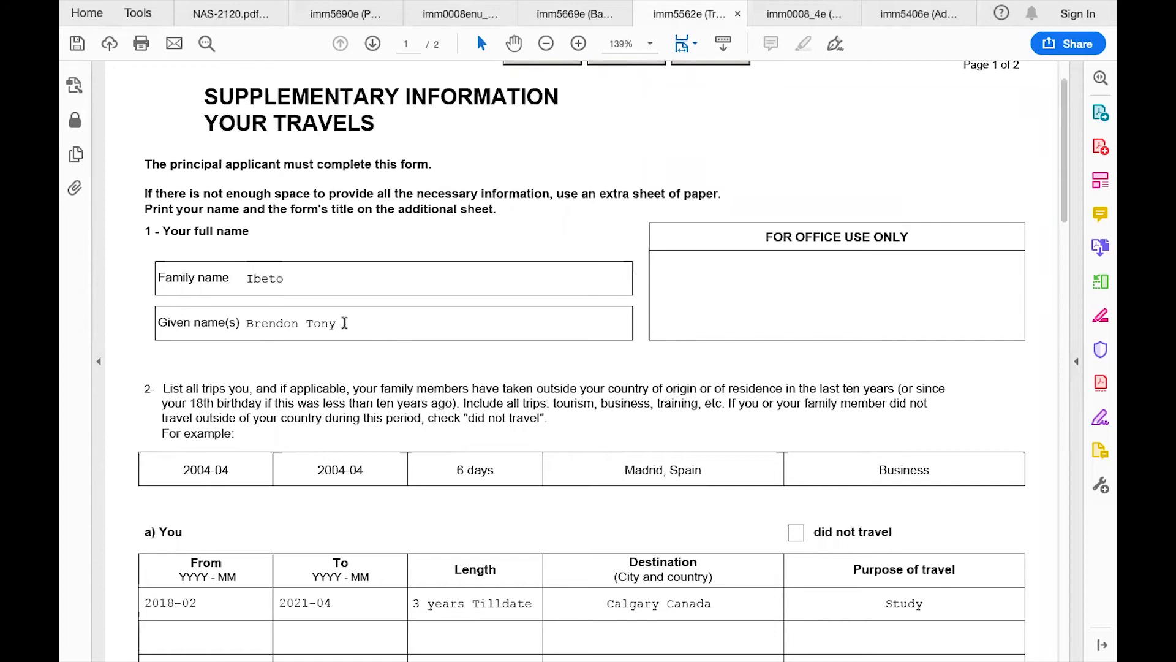
{"action": "scroll", "coordinate": [344, 323], "scroll_direction": "down", "scroll_amount": 2}
{"action": "scroll", "coordinate": [346, 324], "scroll_direction": "down", "scroll_amount": 3}
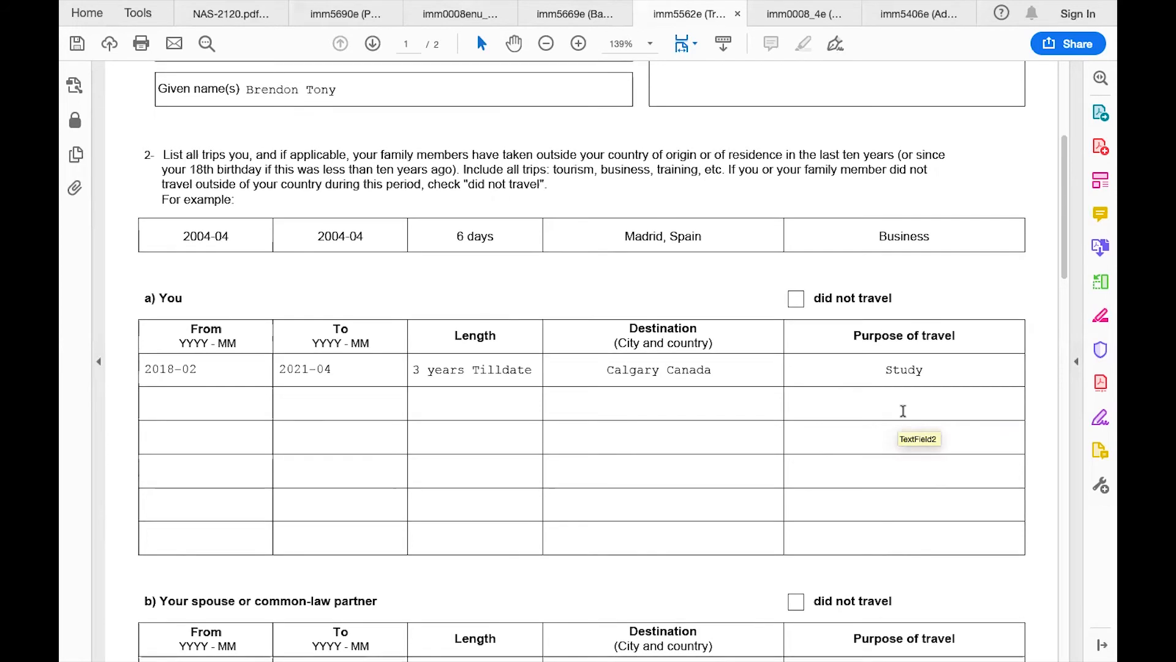
{"action": "scroll", "coordinate": [899, 410], "scroll_direction": "down", "scroll_amount": 5}
{"action": "scroll", "coordinate": [903, 410], "scroll_direction": "up", "scroll_amount": 7}
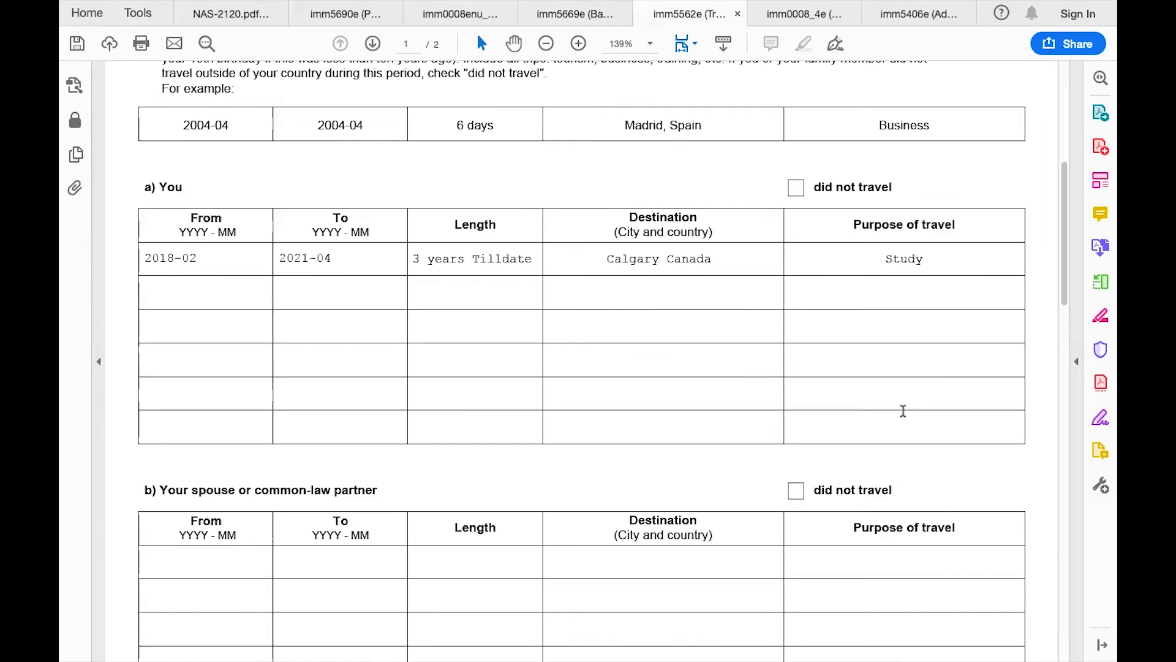
{"action": "scroll", "coordinate": [903, 411], "scroll_direction": "down", "scroll_amount": 1}
{"action": "scroll", "coordinate": [904, 410], "scroll_direction": "down", "scroll_amount": 4}
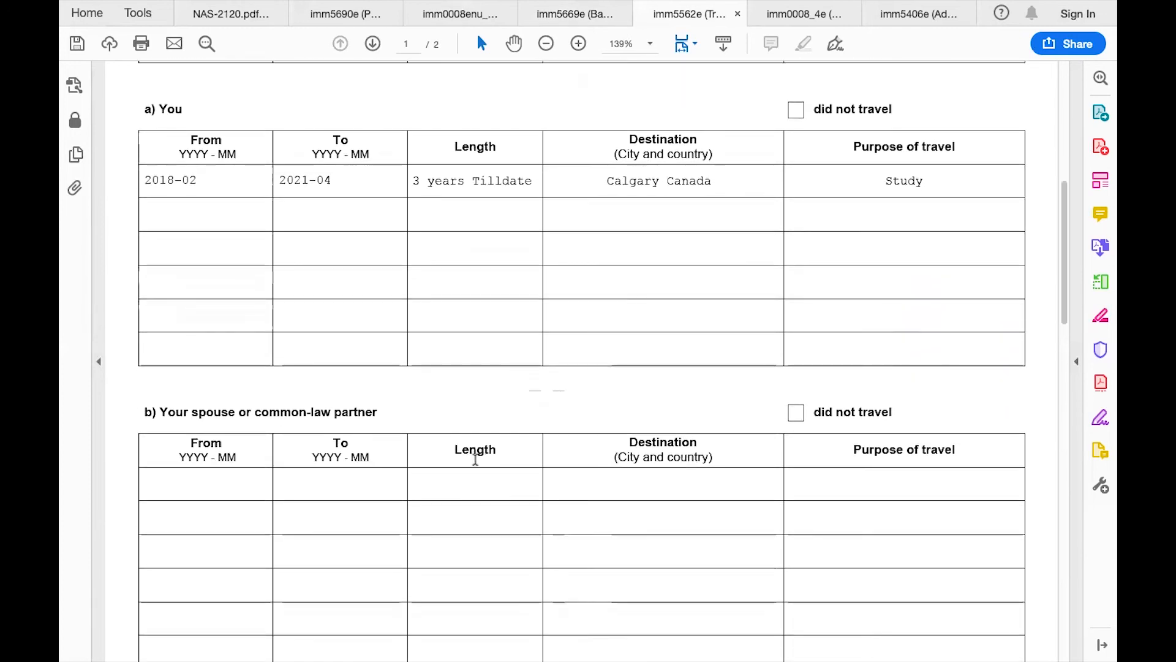
- Examine the travel tables for the spouse or common-law partner and the dependent children aged 18 or older against the applicant's table
{"action": "scroll", "coordinate": [424, 412], "scroll_direction": "down", "scroll_amount": 4}
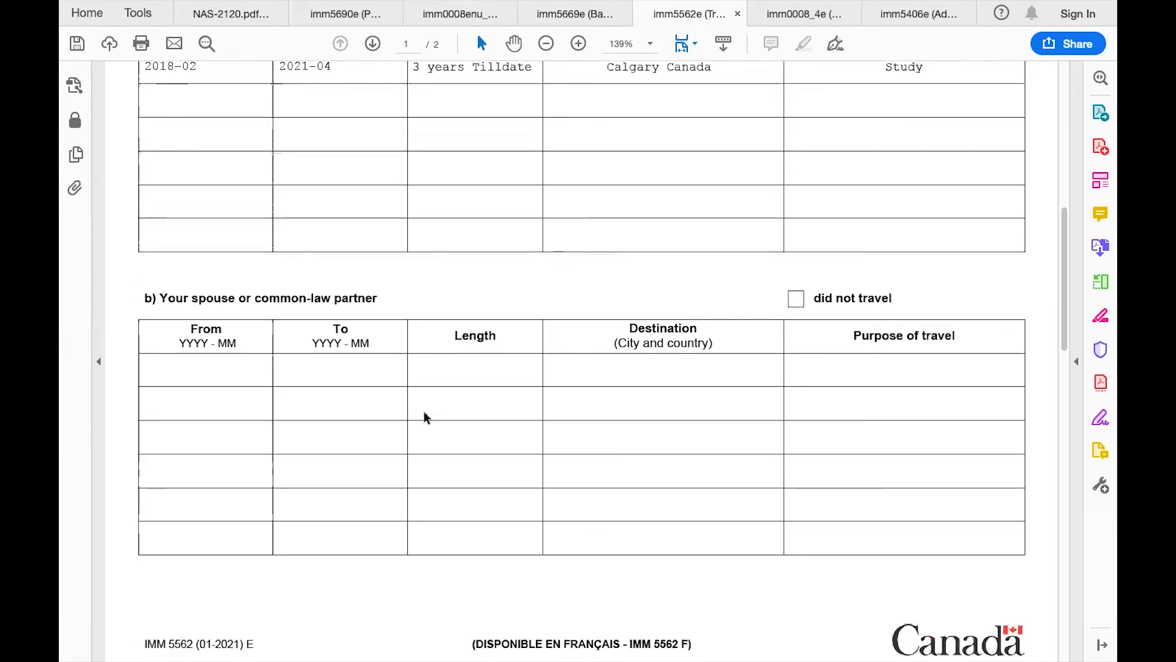
{"action": "scroll", "coordinate": [424, 412], "scroll_direction": "down", "scroll_amount": 12}
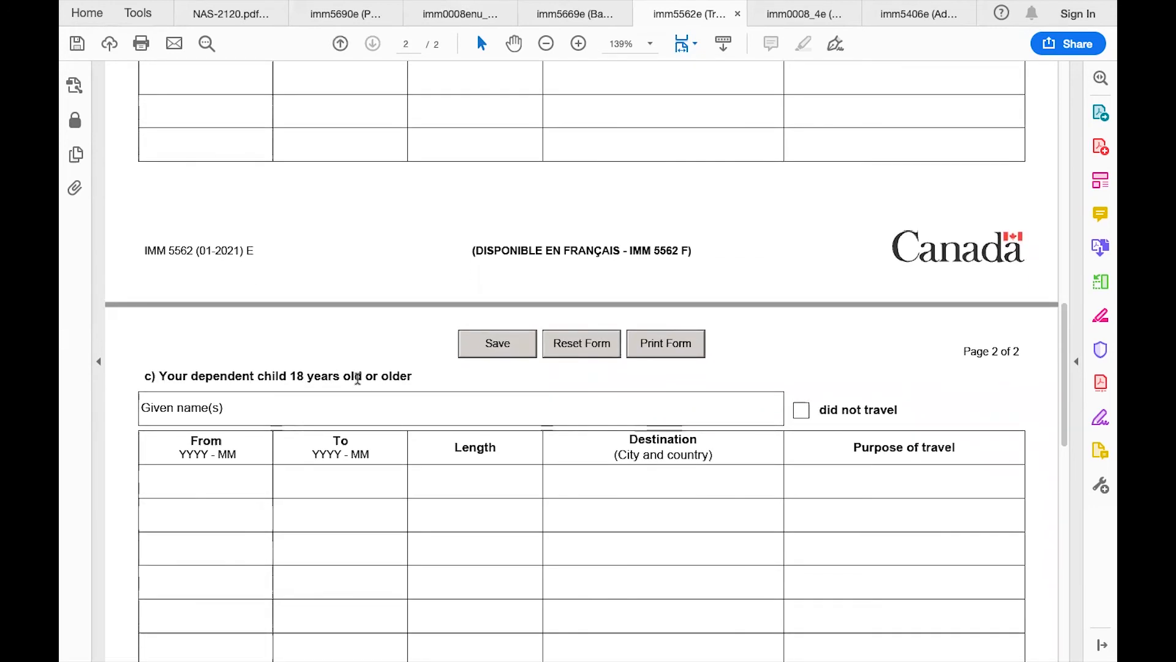
{"action": "scroll", "coordinate": [403, 377], "scroll_direction": "down", "scroll_amount": 6}
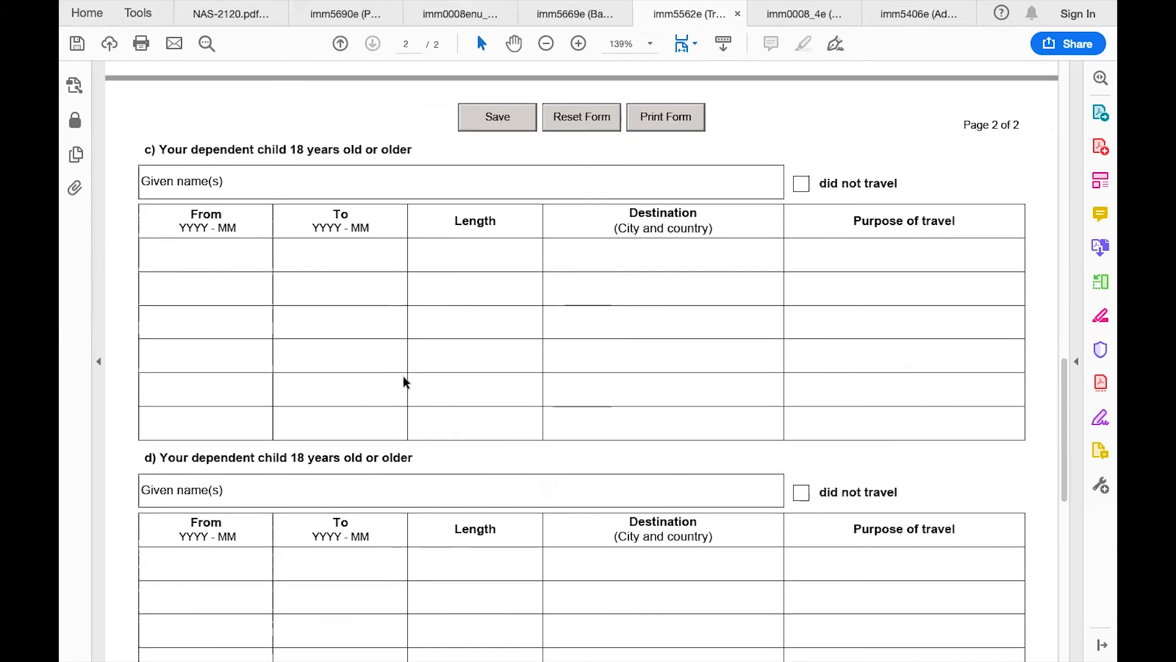
{"action": "scroll", "coordinate": [404, 376], "scroll_direction": "up", "scroll_amount": 18}
{"action": "scroll", "coordinate": [403, 377], "scroll_direction": "up", "scroll_amount": 3}
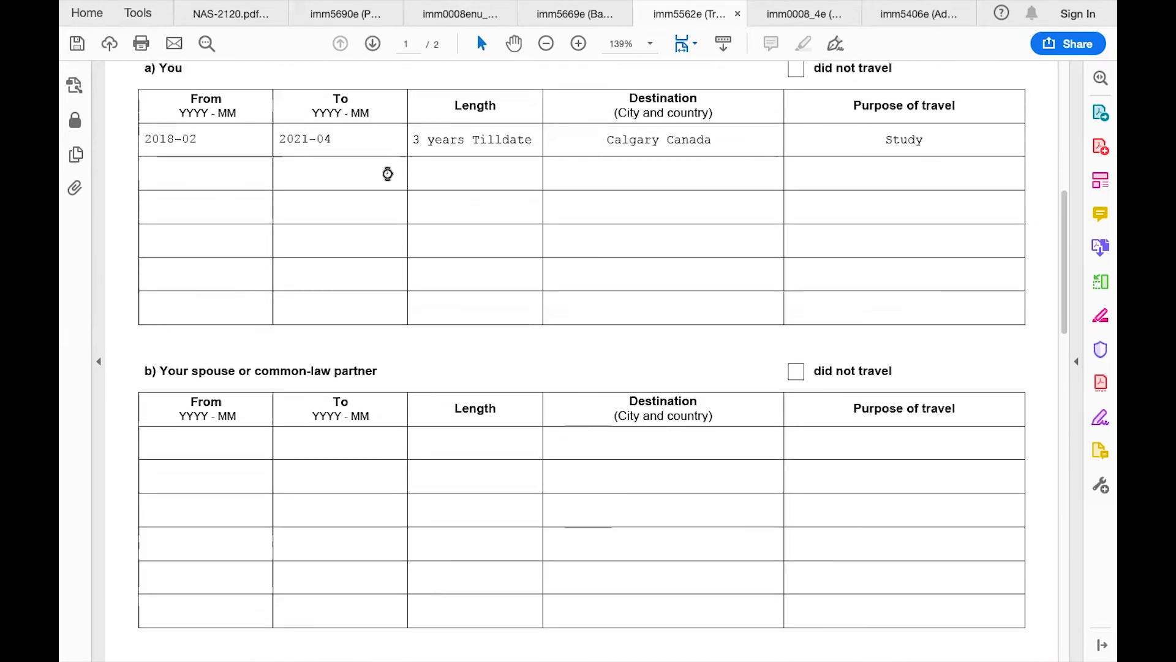
{"action": "scroll", "coordinate": [459, 305], "scroll_direction": "down", "scroll_amount": 12}
{"action": "scroll", "coordinate": [459, 305], "scroll_direction": "up", "scroll_amount": 5}
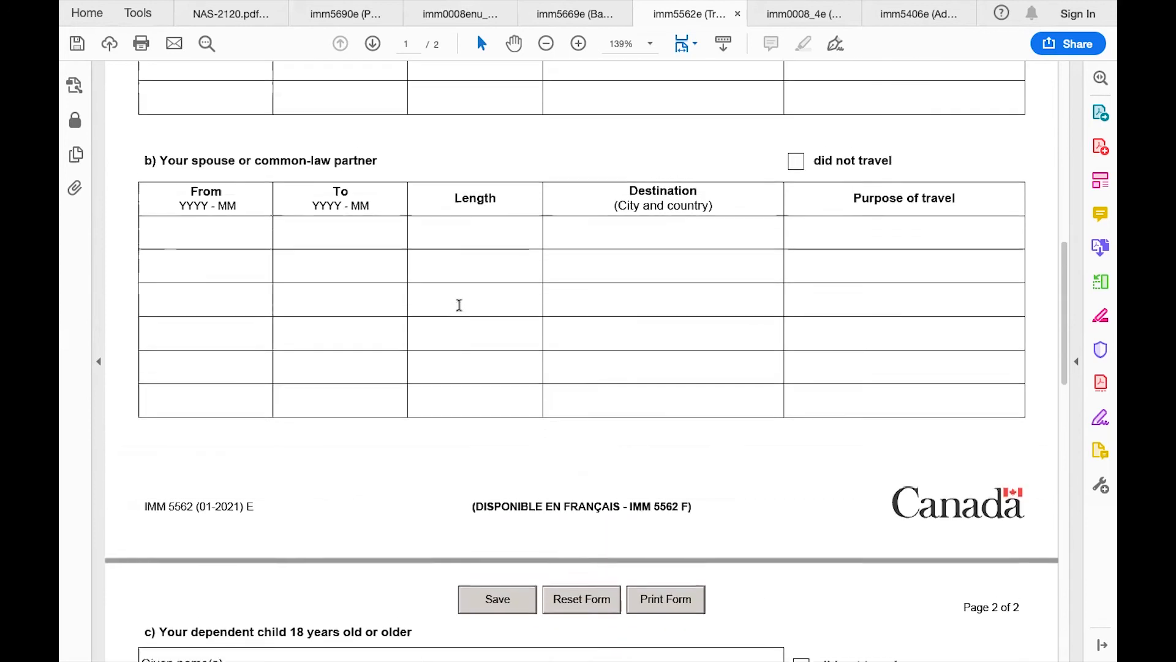
{"action": "scroll", "coordinate": [347, 170], "scroll_direction": "up", "scroll_amount": 7}
{"action": "scroll", "coordinate": [347, 170], "scroll_direction": "up", "scroll_amount": 8}
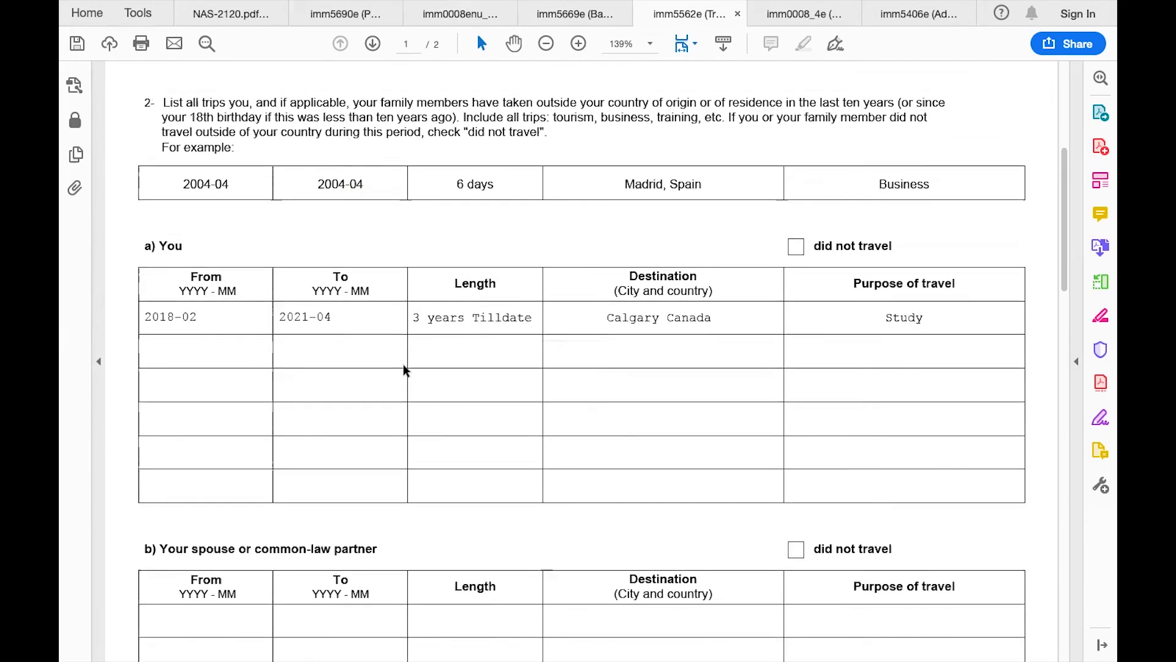
- Go through the remaining travel tables down to the privacy notice on page 2, and return to the beginning of the travel form
{"action": "scroll", "coordinate": [414, 413], "scroll_direction": "down", "scroll_amount": 3}
{"action": "scroll", "coordinate": [415, 413], "scroll_direction": "down", "scroll_amount": 1}
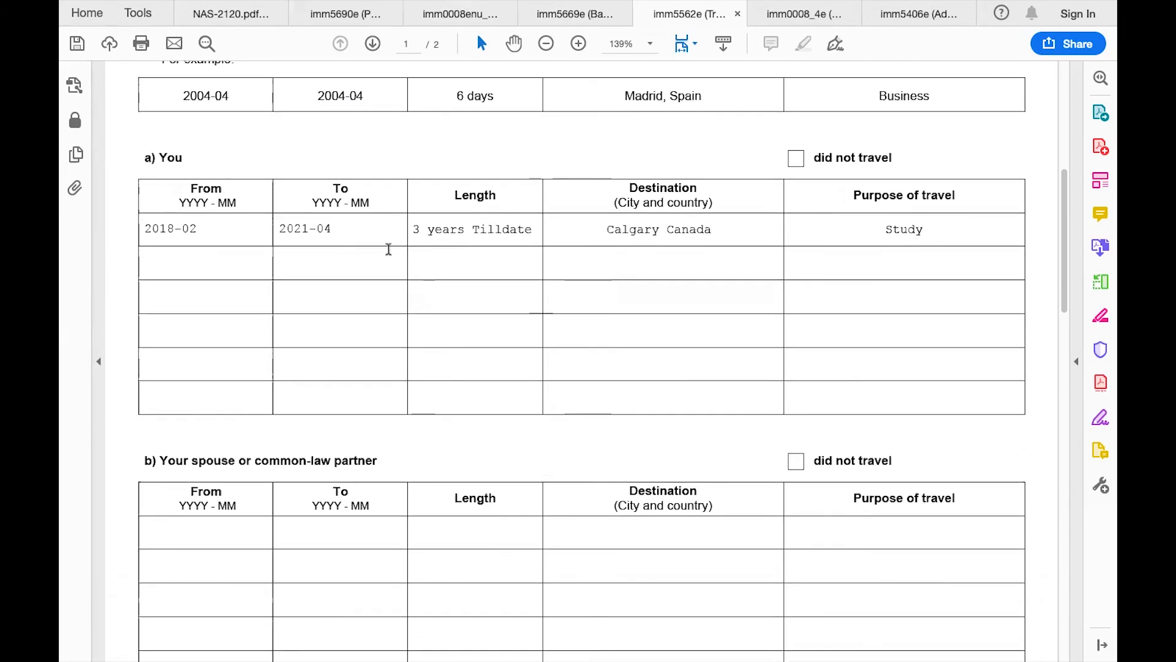
{"action": "scroll", "coordinate": [370, 241], "scroll_direction": "down", "scroll_amount": 7}
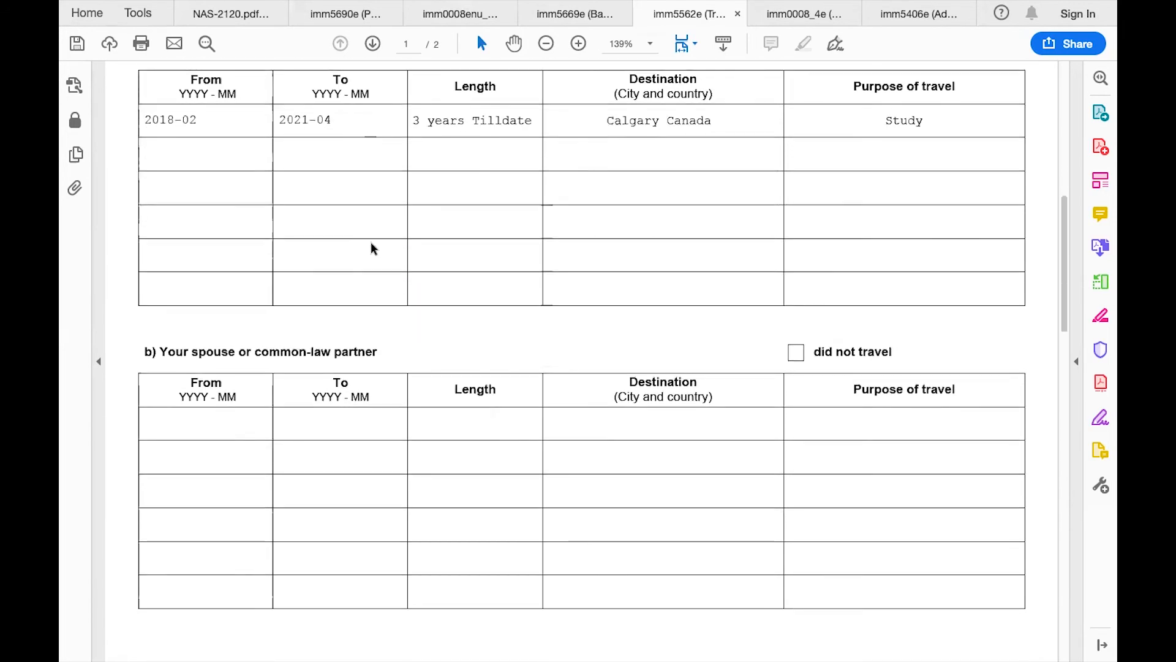
{"action": "scroll", "coordinate": [370, 407], "scroll_direction": "down", "scroll_amount": 2}
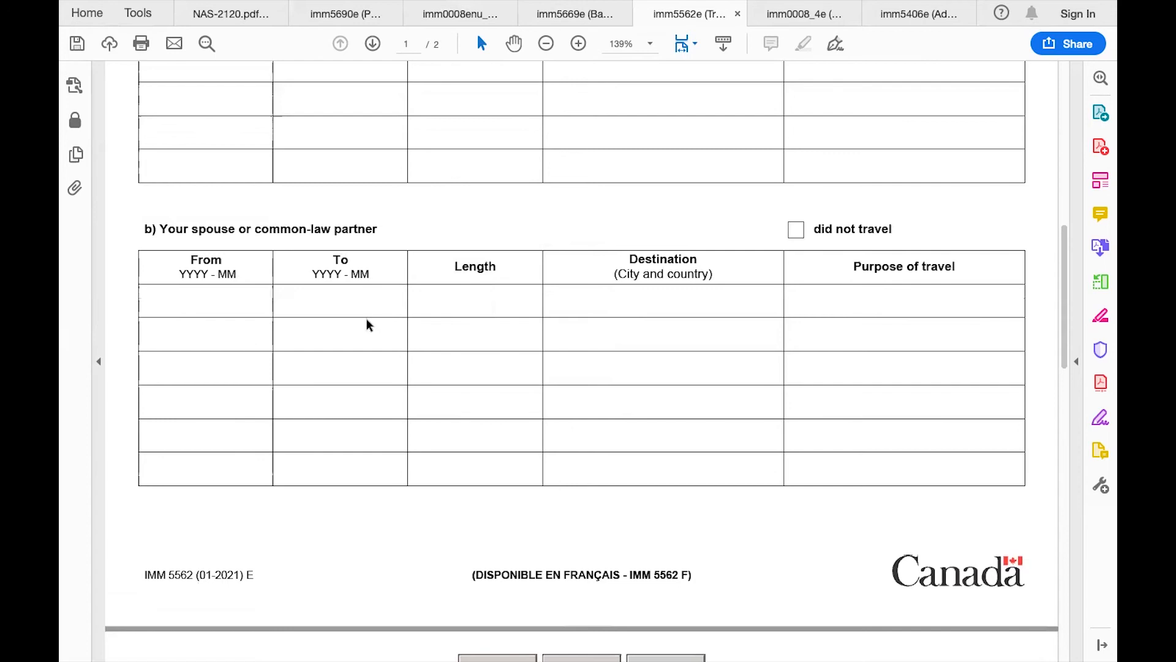
{"action": "scroll", "coordinate": [366, 318], "scroll_direction": "down", "scroll_amount": 20}
{"action": "scroll", "coordinate": [370, 304], "scroll_direction": "down", "scroll_amount": 20}
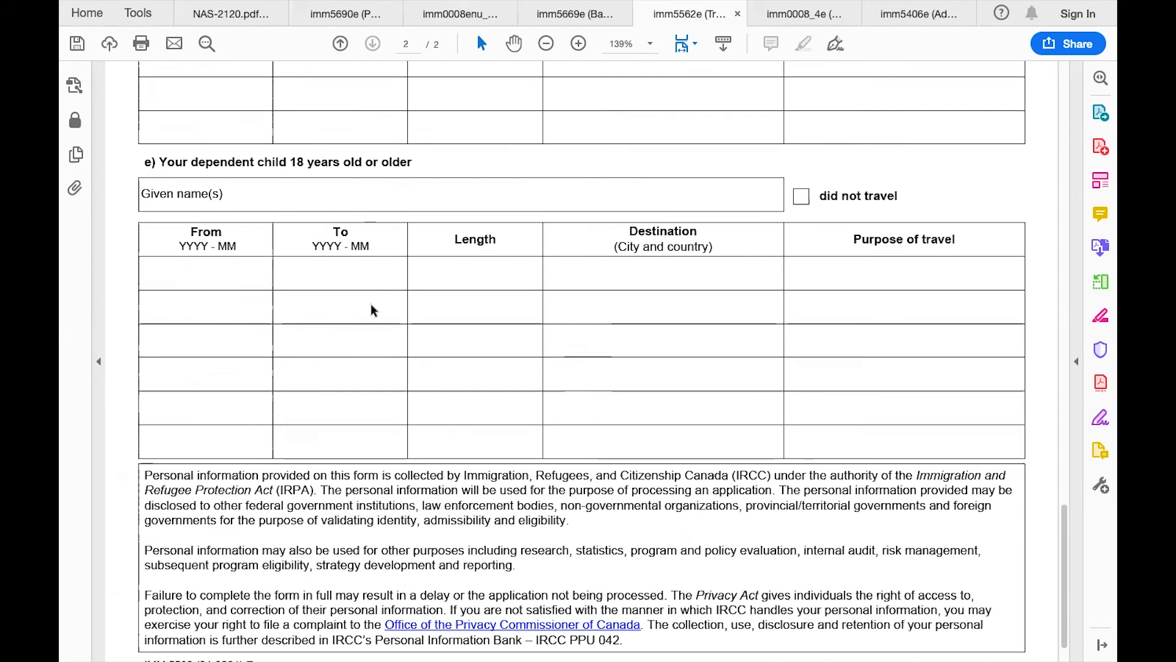
{"action": "scroll", "coordinate": [370, 304], "scroll_direction": "down", "scroll_amount": 2}
{"action": "scroll", "coordinate": [370, 303], "scroll_direction": "up", "scroll_amount": 20}
{"action": "scroll", "coordinate": [370, 304], "scroll_direction": "up", "scroll_amount": 20}
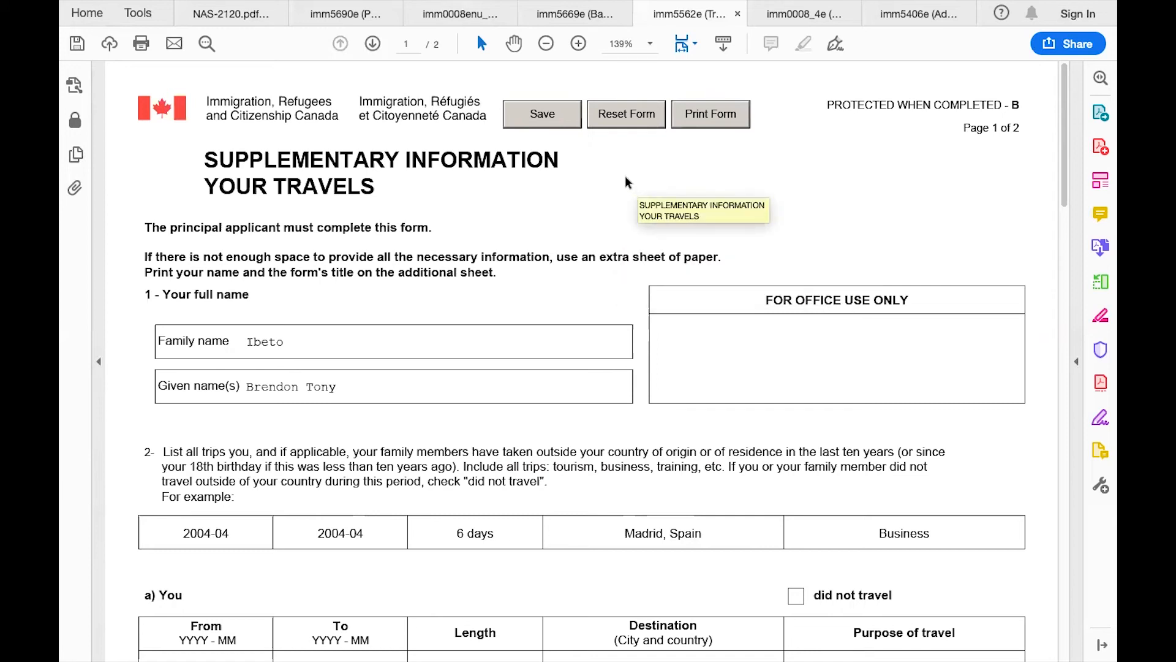
- Open the Schedule 4 Economic Classes - Provincial Nominees form and check the full name, date of birth, nominating province, stream and funds fields
{"action": "left_click", "coordinate": [778, 11]}
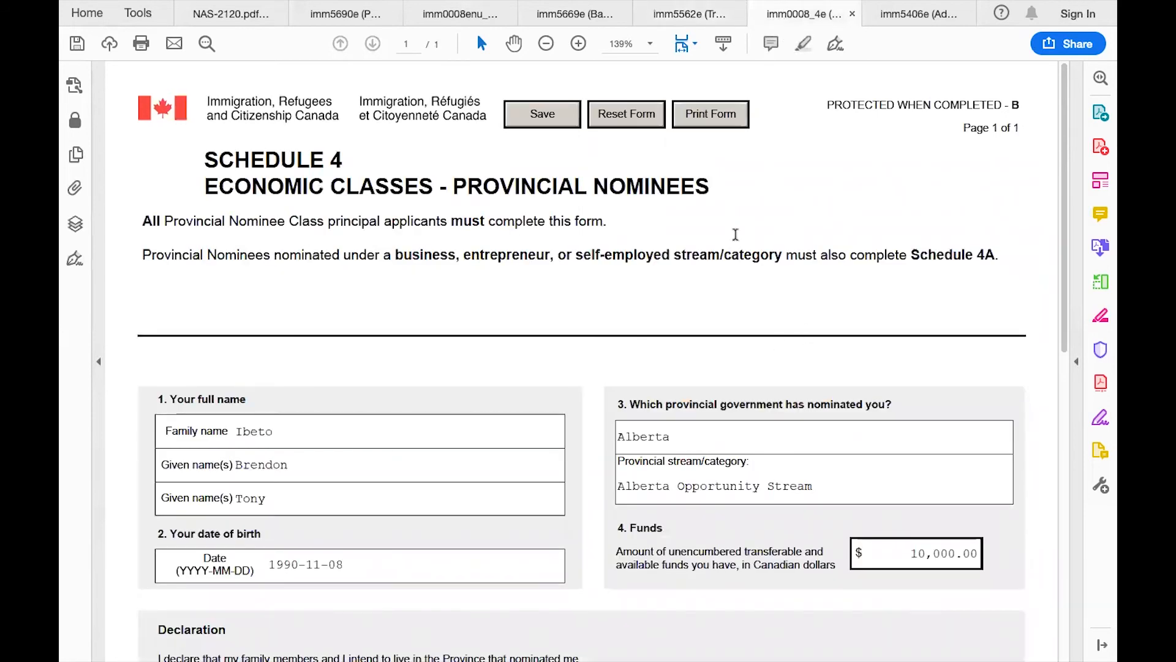
{"action": "scroll", "coordinate": [742, 259], "scroll_direction": "down", "scroll_amount": 3}
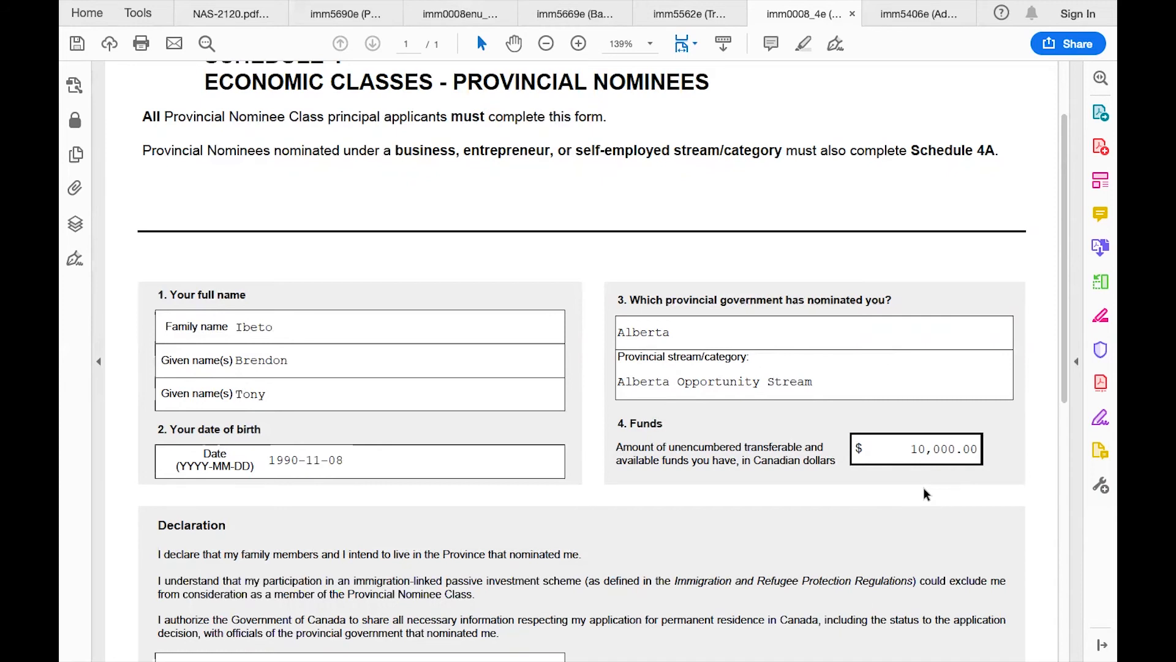
{"action": "scroll", "coordinate": [924, 487], "scroll_direction": "down", "scroll_amount": 2}
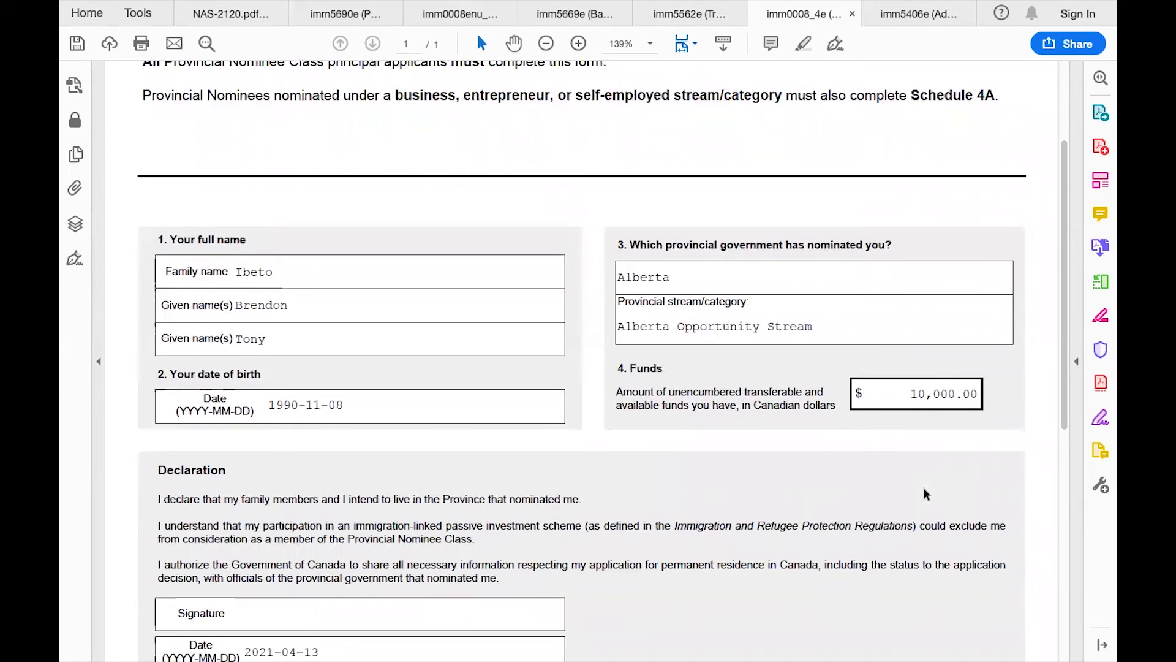
- Examine the Schedule 4 Declaration with its Signature and Date fields, placing the cursor in the Signature field, and read the privacy notice
{"action": "scroll", "coordinate": [924, 487], "scroll_direction": "down", "scroll_amount": 5}
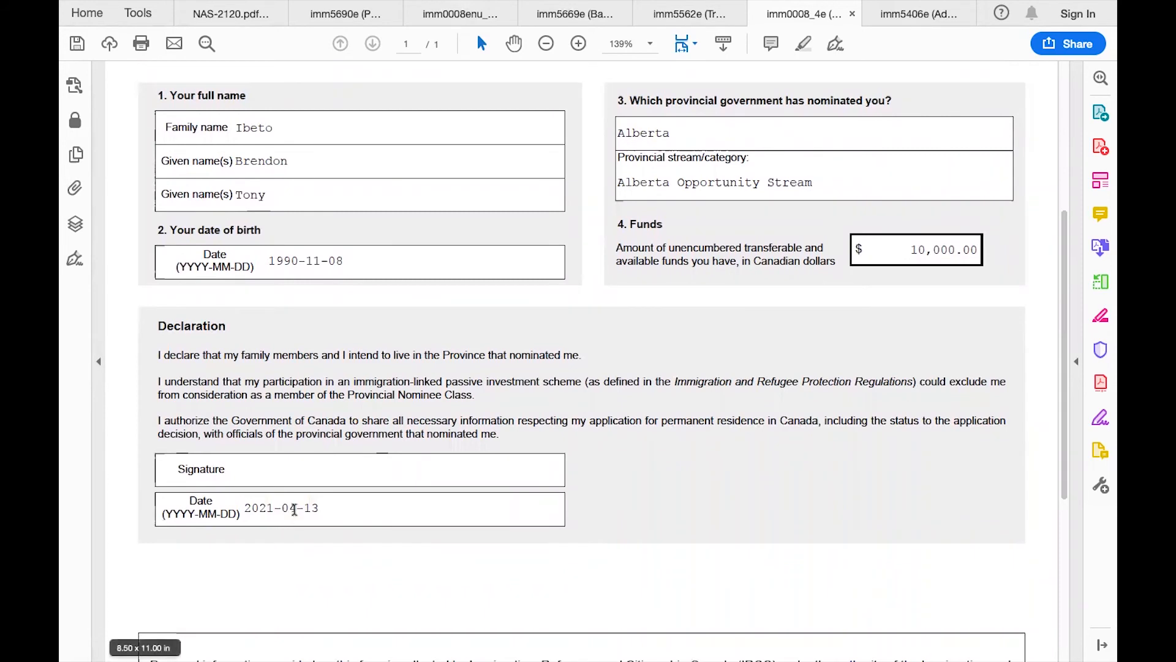
{"action": "left_click", "coordinate": [290, 473]}
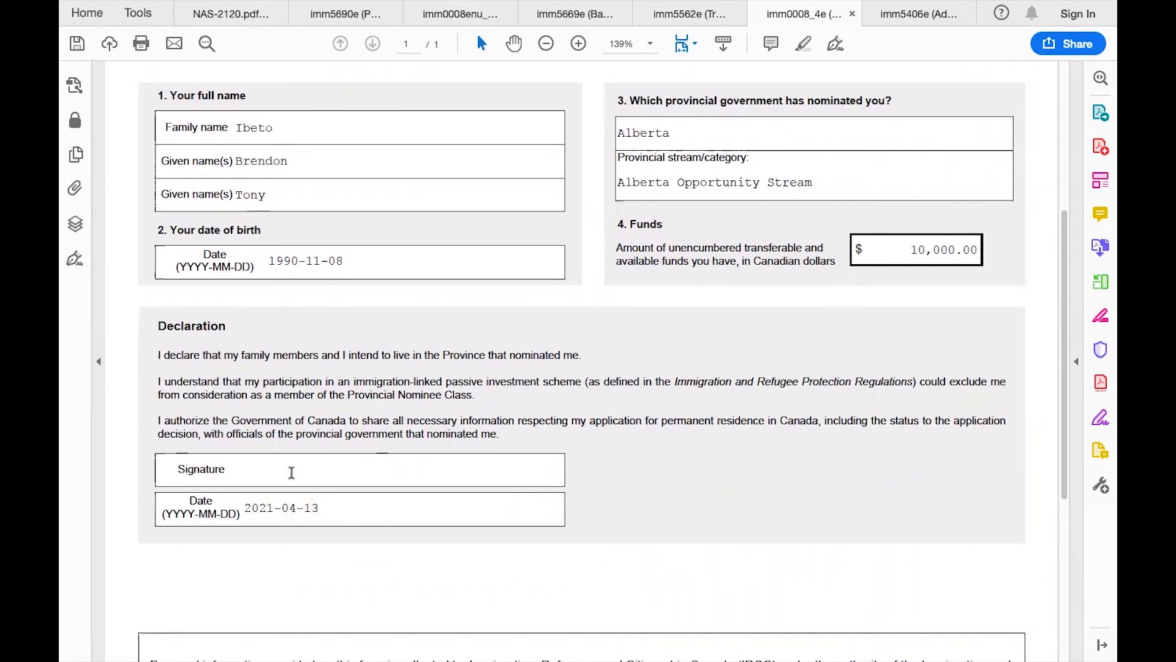
{"action": "scroll", "coordinate": [594, 482], "scroll_direction": "down", "scroll_amount": 3}
{"action": "scroll", "coordinate": [596, 489], "scroll_direction": "down", "scroll_amount": 1}
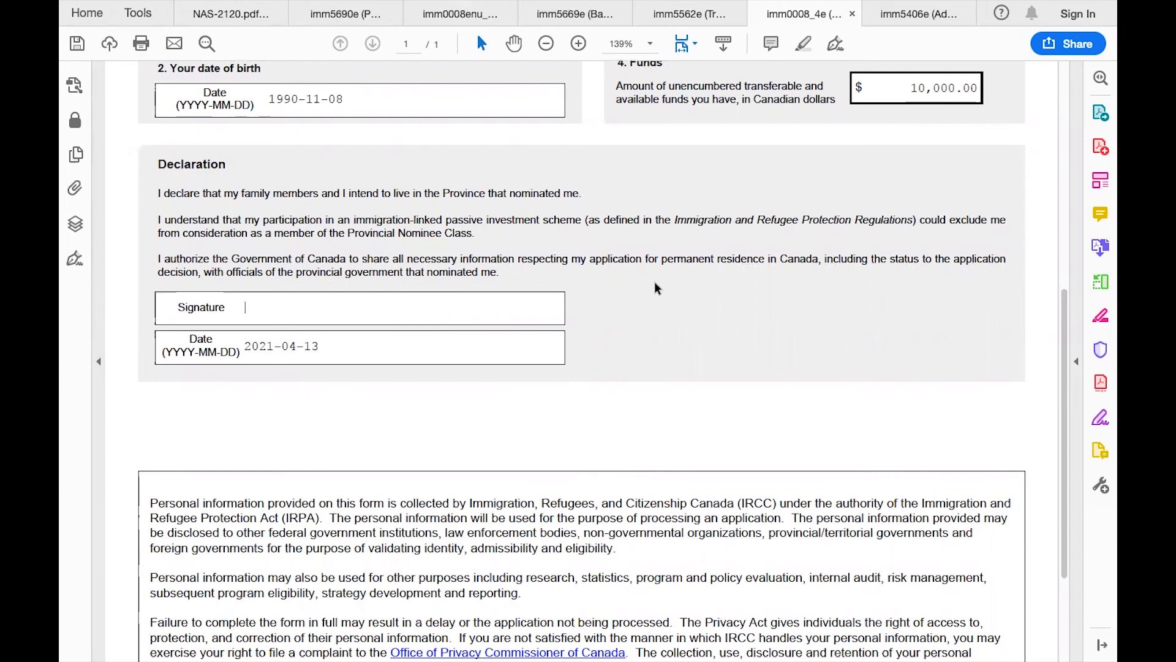
{"action": "scroll", "coordinate": [654, 285], "scroll_direction": "up", "scroll_amount": 10}
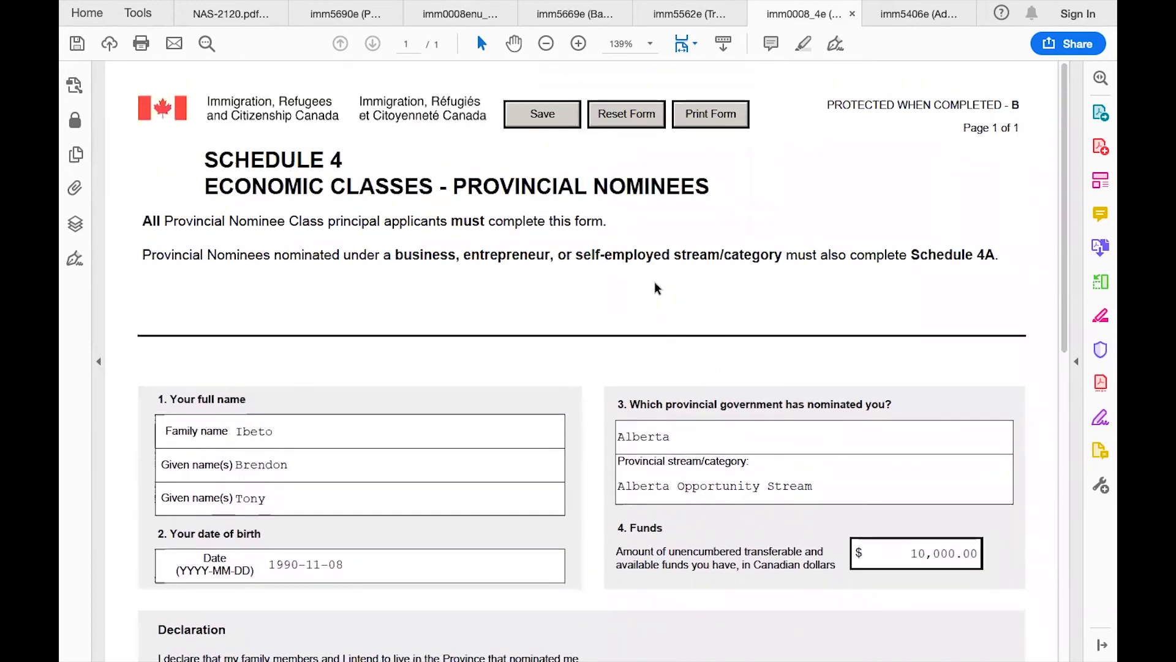
{"action": "scroll", "coordinate": [655, 288], "scroll_direction": "down", "scroll_amount": 8}
{"action": "scroll", "coordinate": [654, 288], "scroll_direction": "down", "scroll_amount": 3}
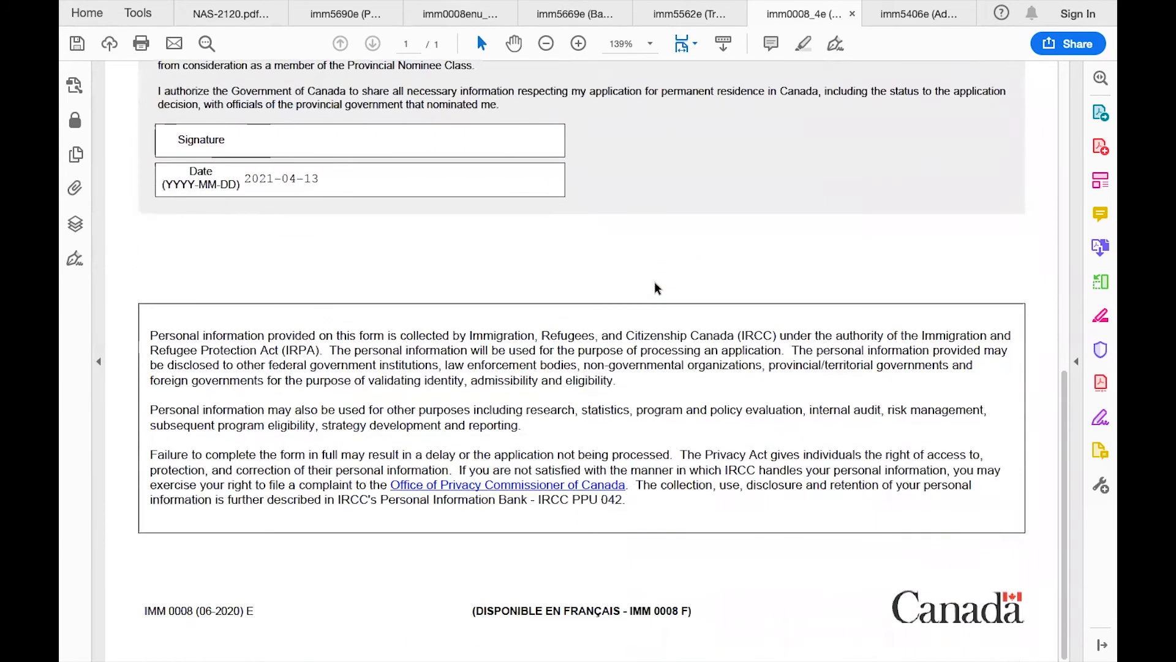
{"action": "scroll", "coordinate": [655, 288], "scroll_direction": "up", "scroll_amount": 3}
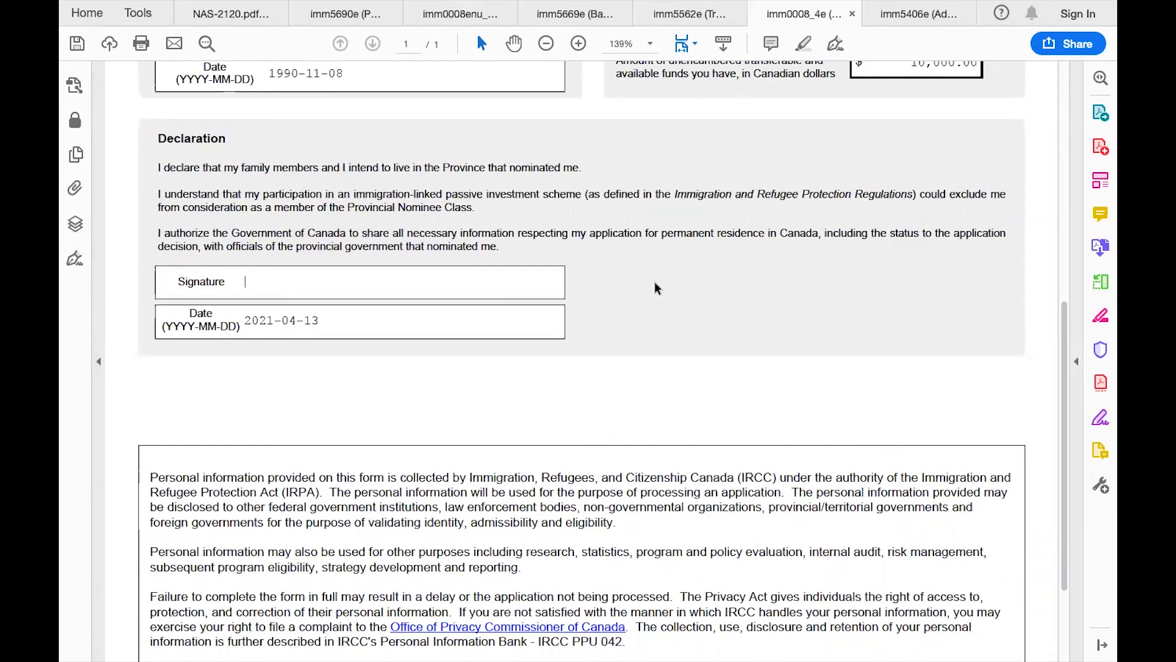
{"action": "scroll", "coordinate": [655, 288], "scroll_direction": "up", "scroll_amount": 1}
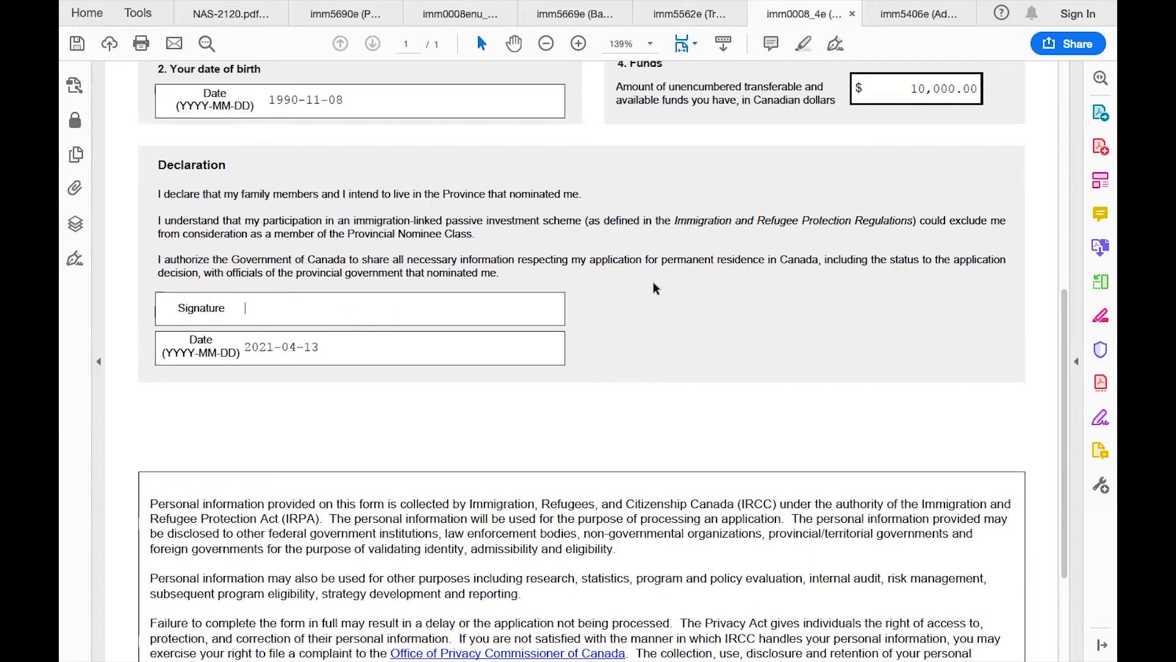
- Finish reading the Schedule 4 form, and check the applicant and parent entries in Section A of the Additional Family Information form
{"action": "scroll", "coordinate": [653, 282], "scroll_direction": "up", "scroll_amount": 2}
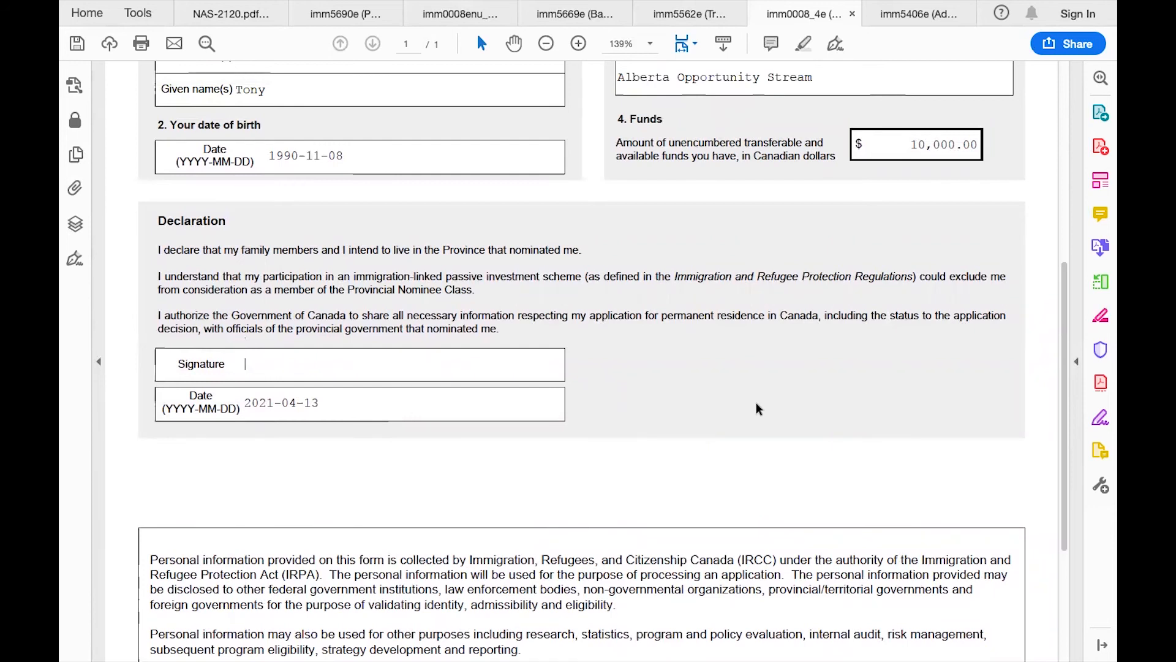
{"action": "scroll", "coordinate": [756, 402], "scroll_direction": "down", "scroll_amount": 5}
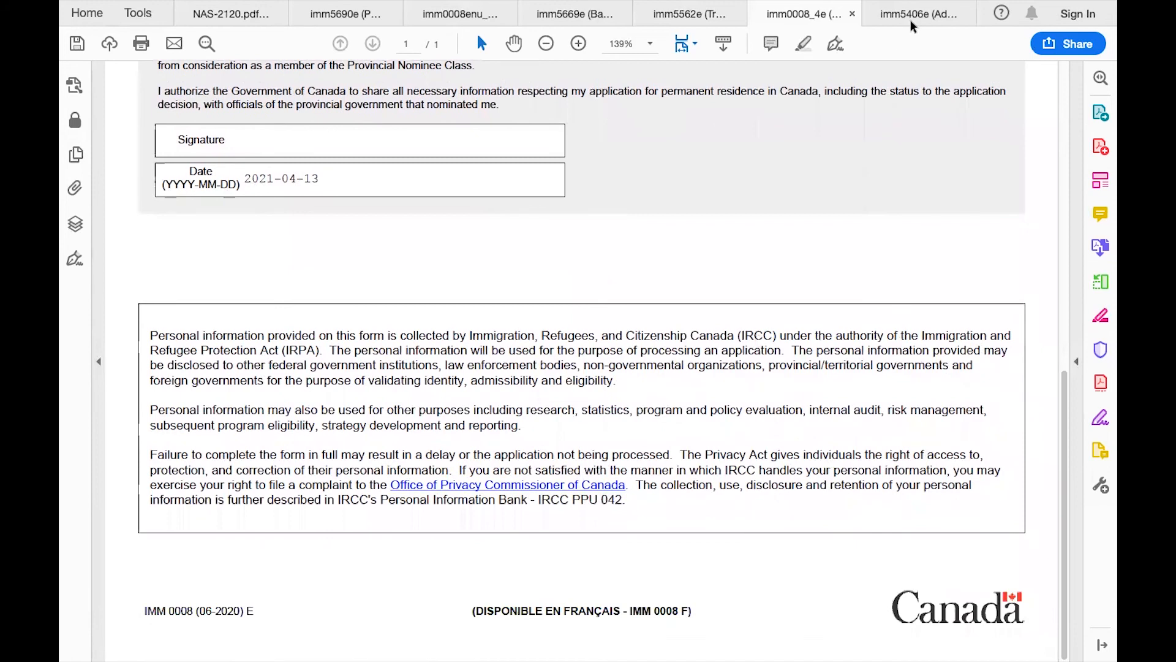
{"action": "left_click", "coordinate": [911, 21]}
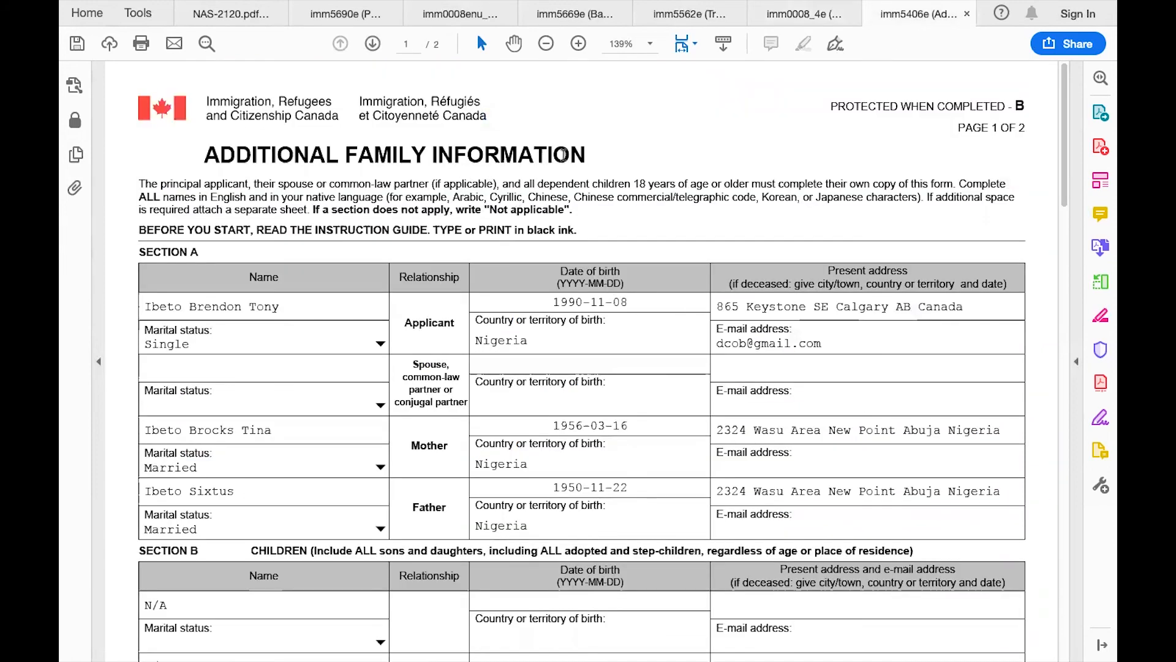
{"action": "scroll", "coordinate": [601, 163], "scroll_direction": "down", "scroll_amount": 1}
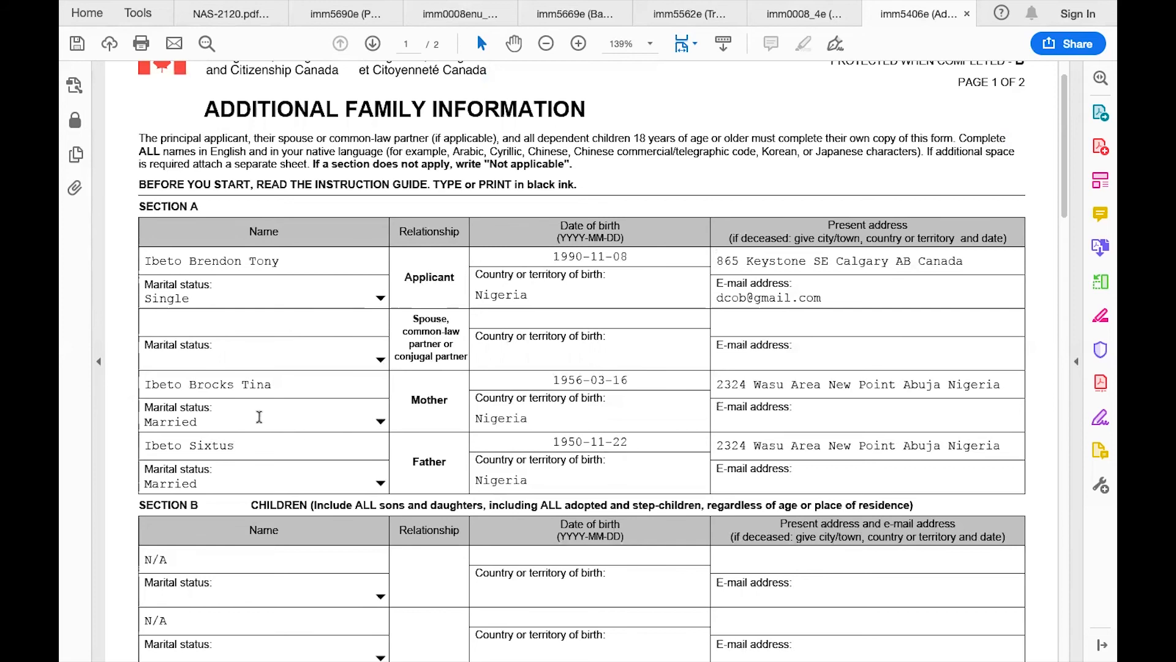
{"action": "scroll", "coordinate": [294, 408], "scroll_direction": "down", "scroll_amount": 3}
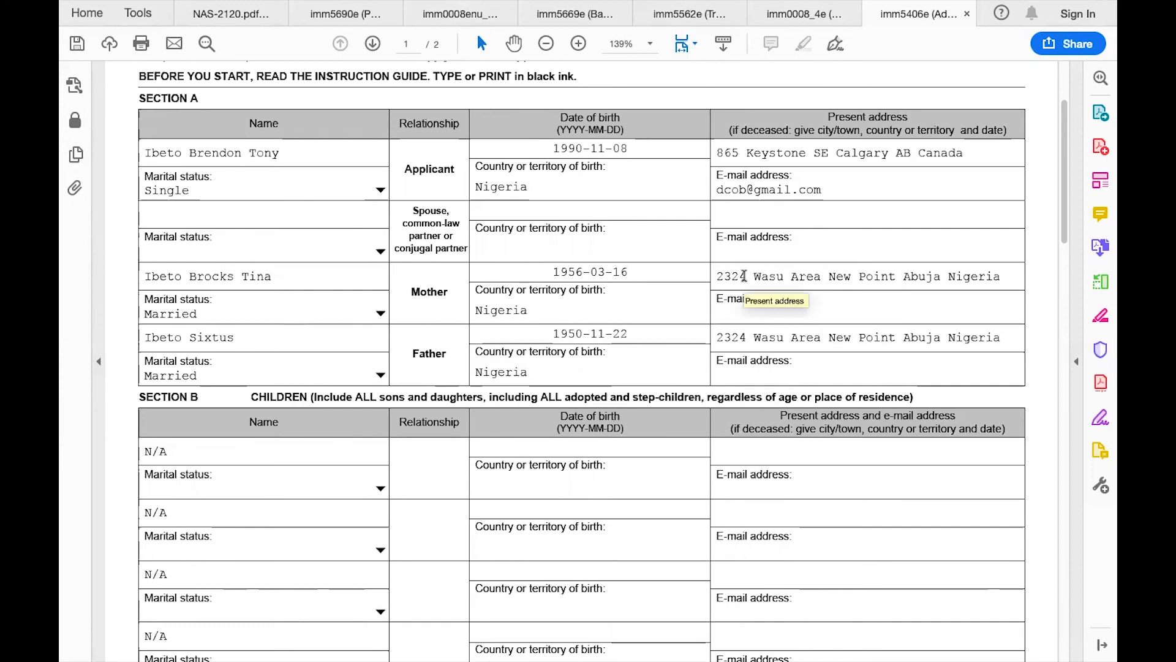
{"action": "scroll", "coordinate": [870, 291], "scroll_direction": "down", "scroll_amount": 3}
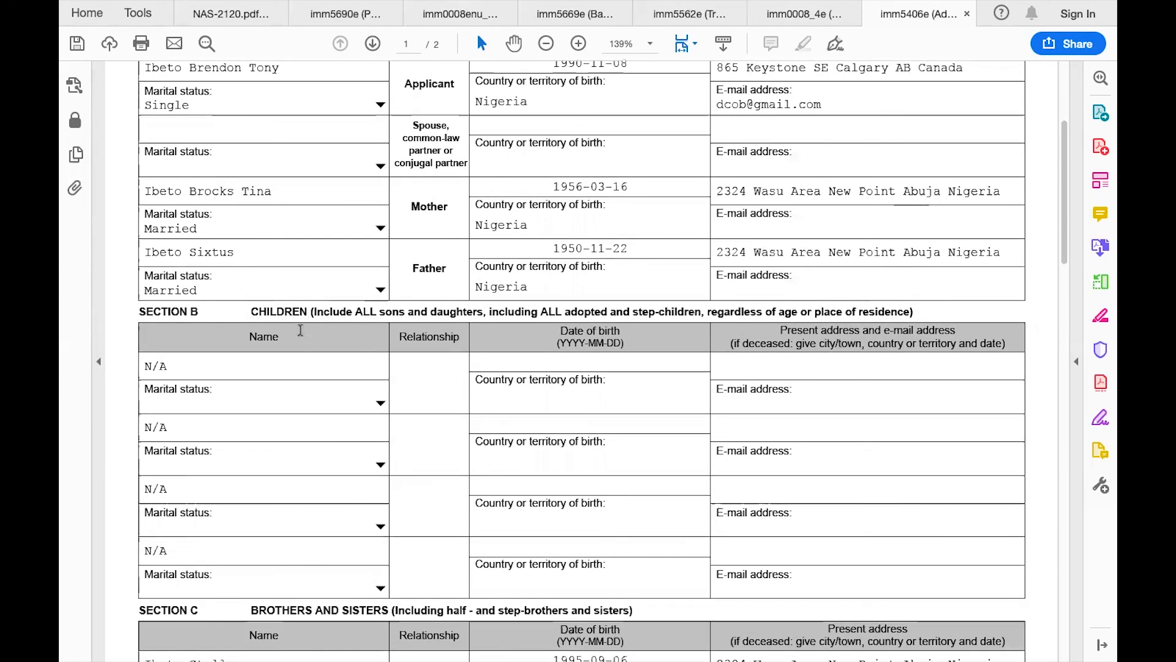
- Look over the children rows in Section B of the family form and return to the beginning of page 1
{"action": "scroll", "coordinate": [616, 420], "scroll_direction": "down", "scroll_amount": 2}
{"action": "scroll", "coordinate": [616, 420], "scroll_direction": "down", "scroll_amount": 3}
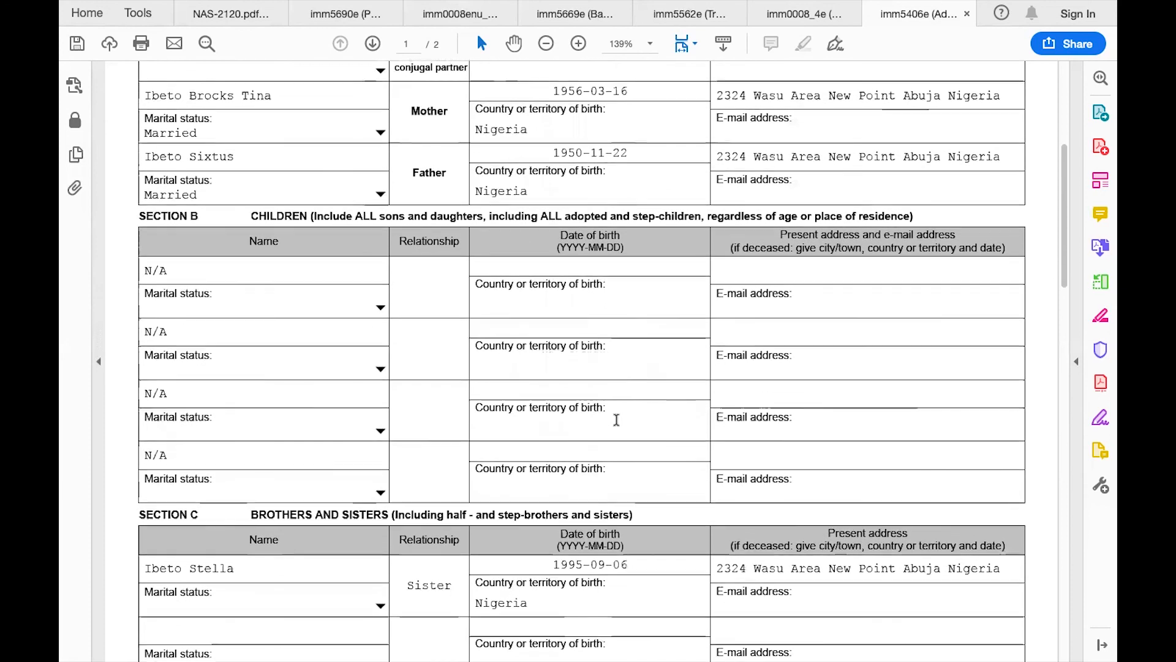
{"action": "scroll", "coordinate": [616, 420], "scroll_direction": "down", "scroll_amount": 1}
{"action": "scroll", "coordinate": [617, 419], "scroll_direction": "up", "scroll_amount": 3}
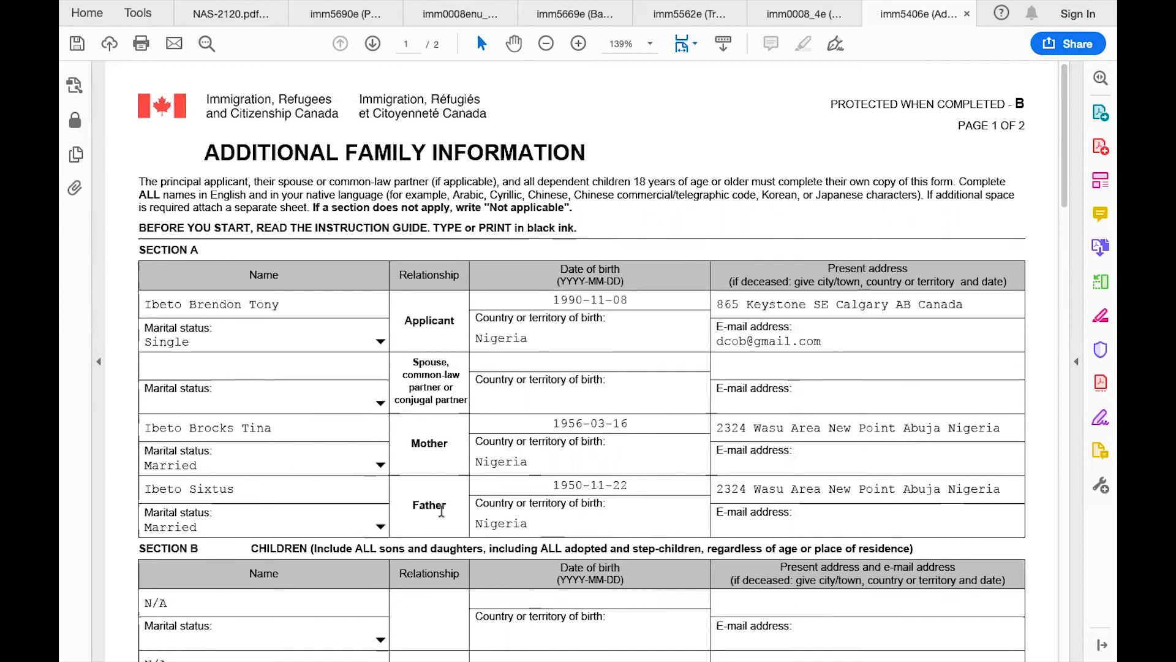
- Enter Brother as the relationship in the second row of Section C, Brothers and Sisters
{"action": "scroll", "coordinate": [443, 517], "scroll_direction": "down", "scroll_amount": 6}
{"action": "scroll", "coordinate": [443, 518], "scroll_direction": "down", "scroll_amount": 3}
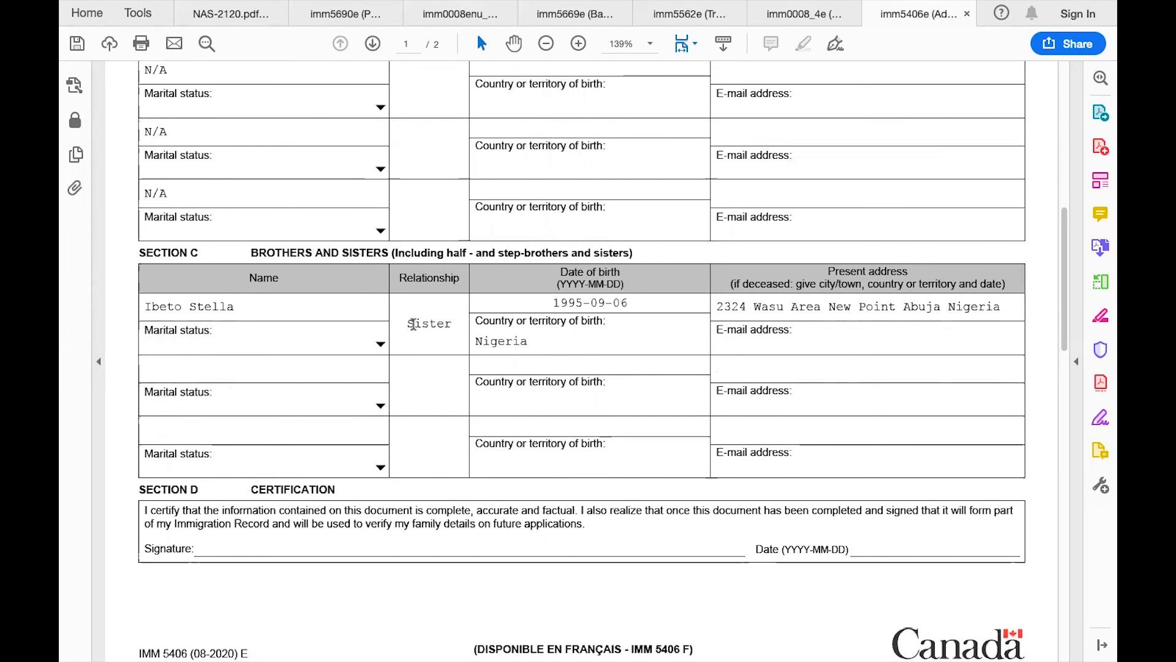
{"action": "left_click", "coordinate": [428, 392]}
{"action": "type", "text": "Brother"}
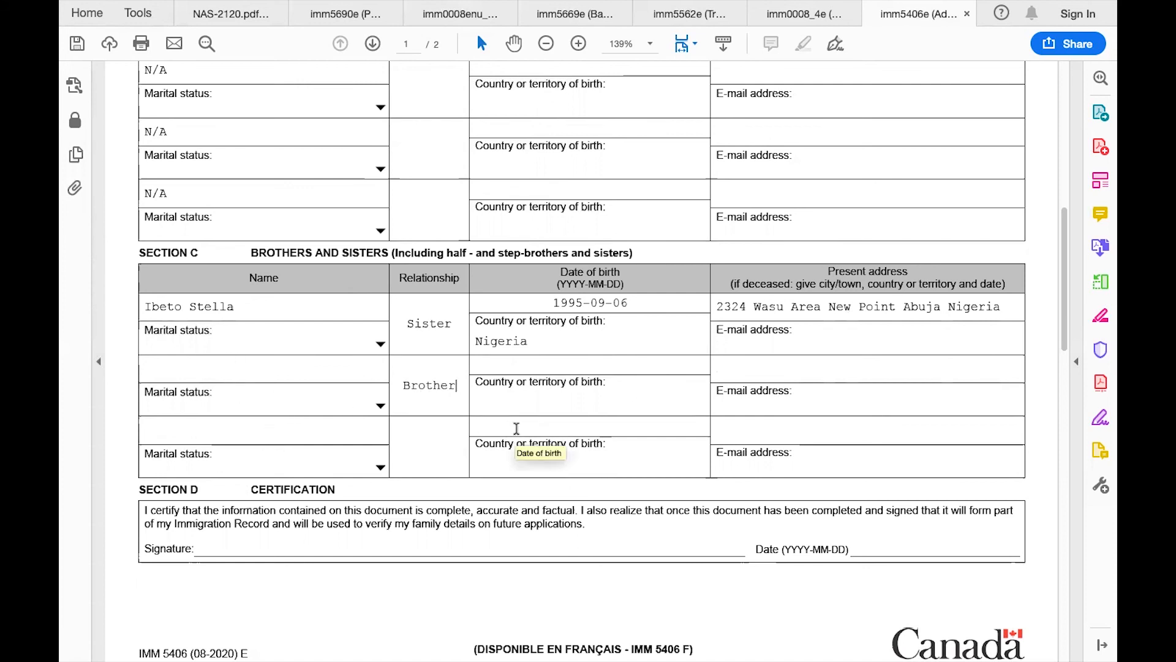
- Read the privacy notice on page 2 of the family form and go back over the sections to its beginning
{"action": "scroll", "coordinate": [516, 428], "scroll_direction": "down", "scroll_amount": 10}
{"action": "scroll", "coordinate": [517, 429], "scroll_direction": "up", "scroll_amount": 3}
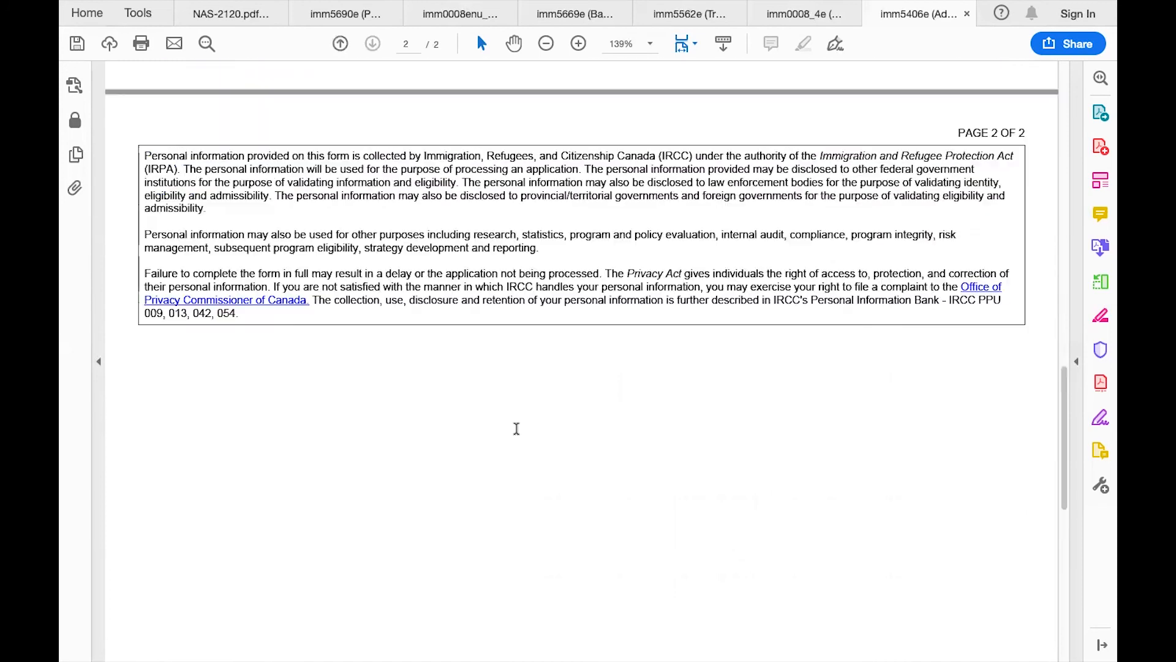
{"action": "scroll", "coordinate": [517, 429], "scroll_direction": "up", "scroll_amount": 10}
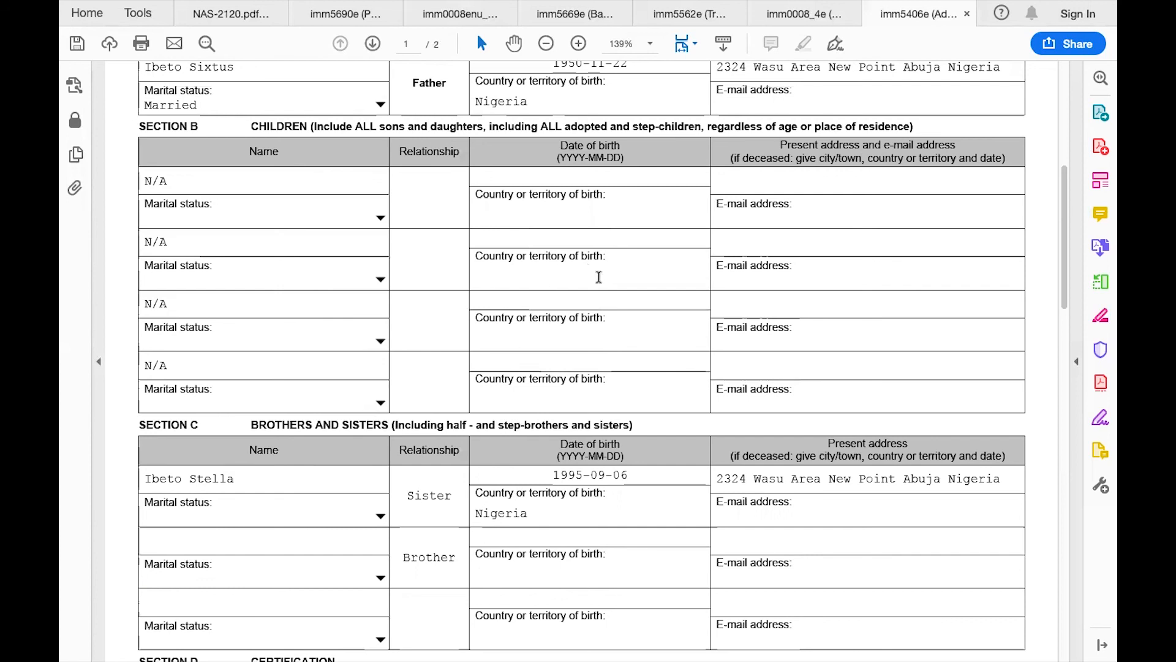
{"action": "scroll", "coordinate": [973, 337], "scroll_direction": "up", "scroll_amount": 7}
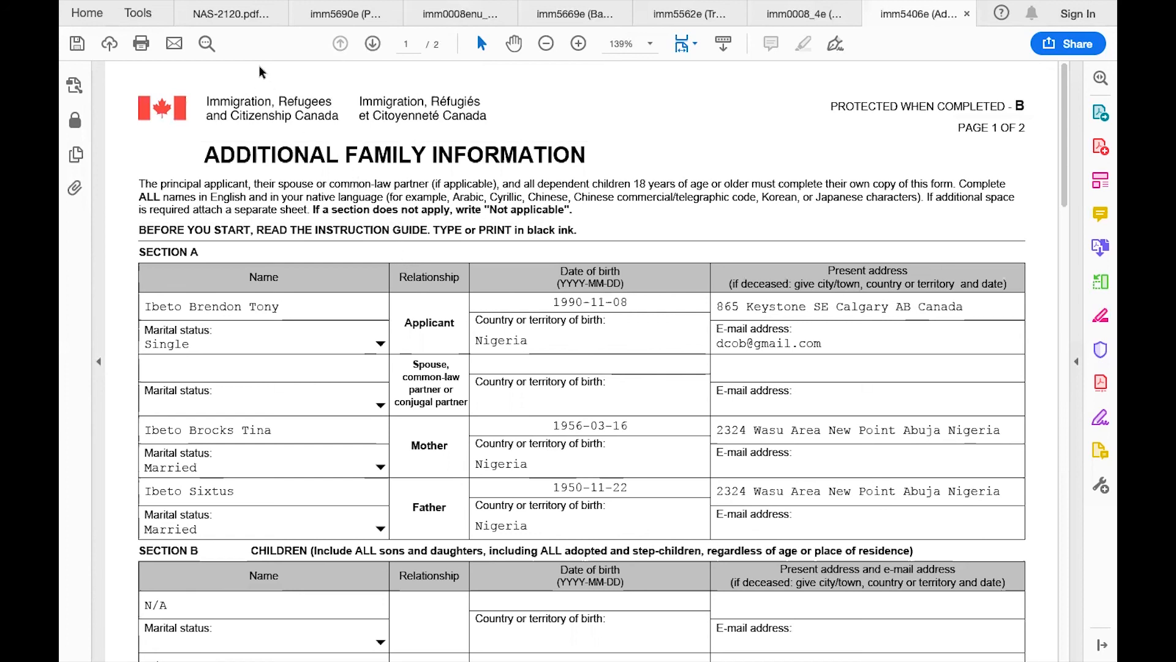
- Open the IMM 5690 Document Checklist and examine the PNC checkboxes in the Forms List on page 2
{"action": "left_click", "coordinate": [325, 18]}
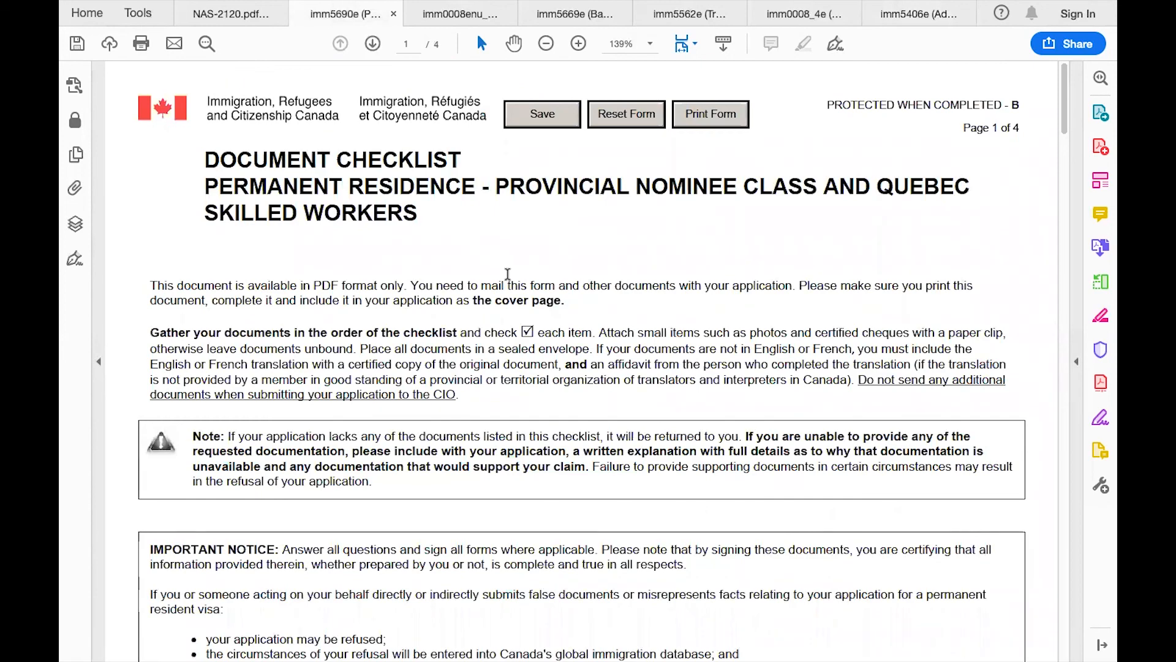
{"action": "scroll", "coordinate": [917, 490], "scroll_direction": "down", "scroll_amount": 10}
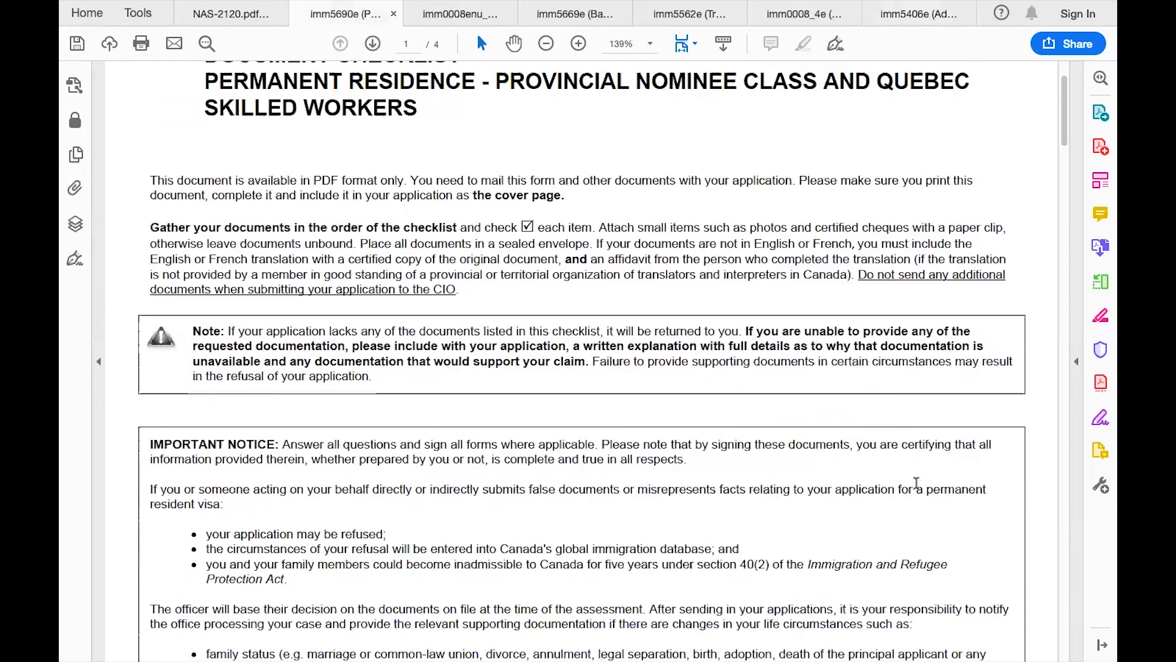
{"action": "scroll", "coordinate": [916, 489], "scroll_direction": "down", "scroll_amount": 10}
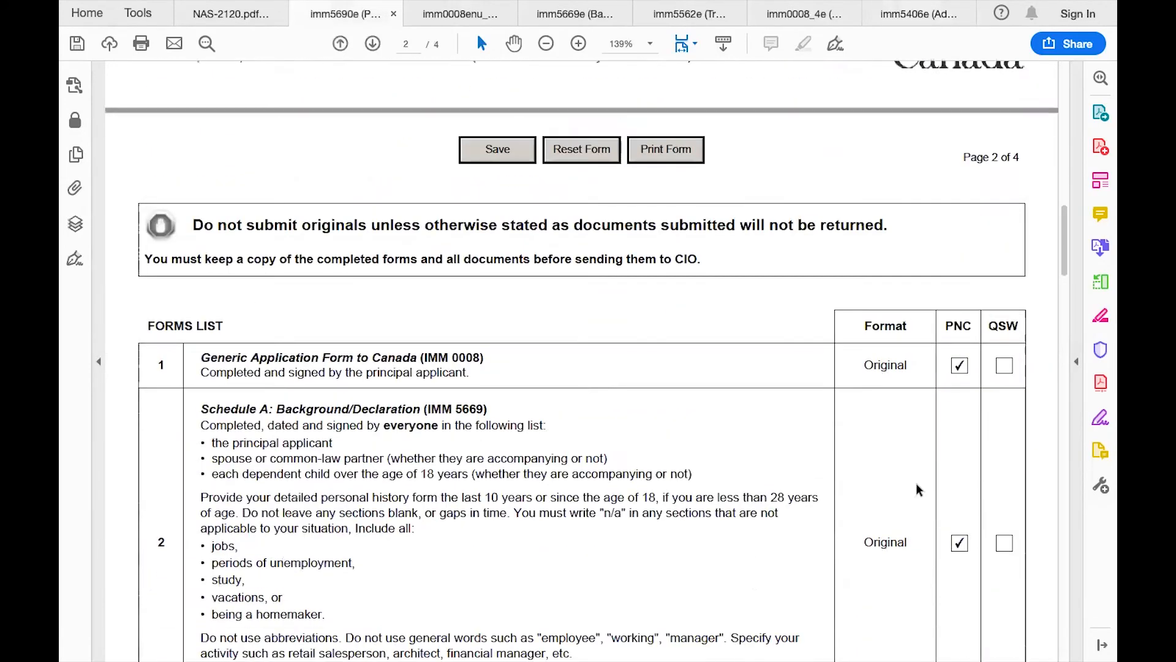
{"action": "scroll", "coordinate": [949, 492], "scroll_direction": "down", "scroll_amount": 1}
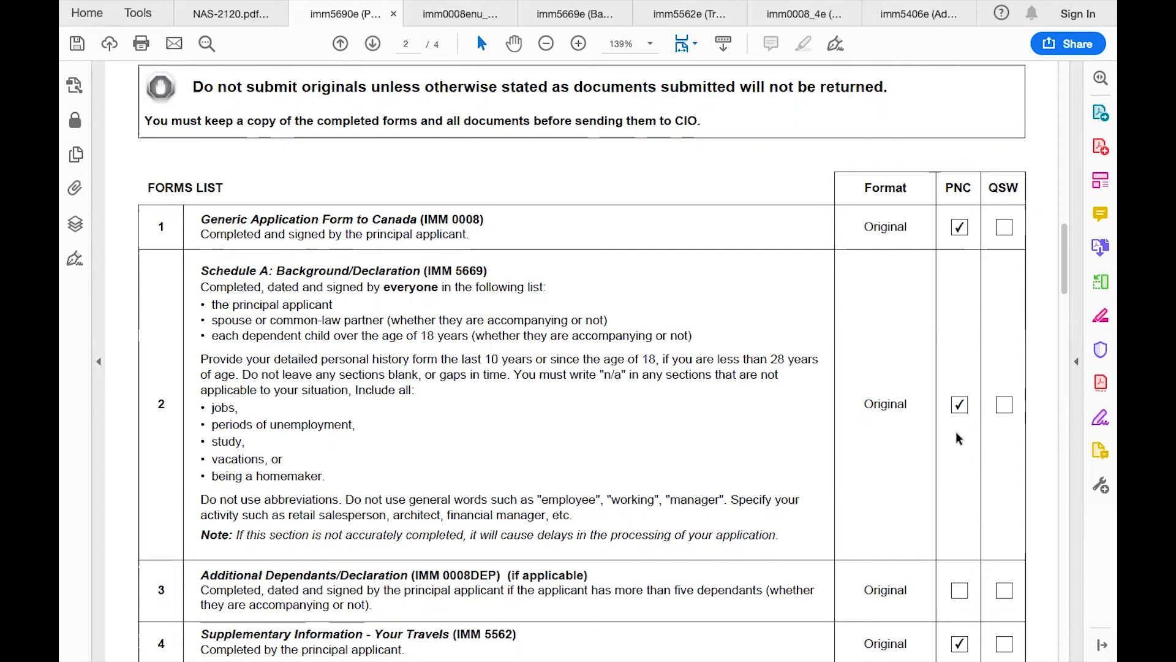
{"action": "scroll", "coordinate": [957, 429], "scroll_direction": "down", "scroll_amount": 3}
{"action": "scroll", "coordinate": [960, 465], "scroll_direction": "down", "scroll_amount": 6}
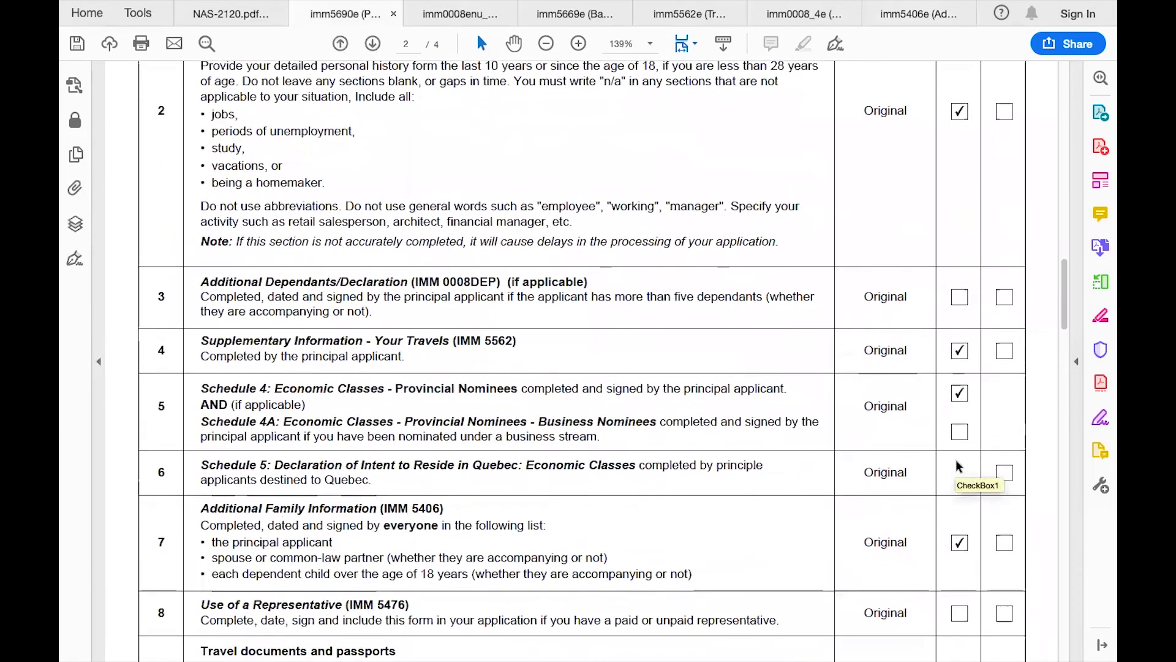
- Review the checklist's page 3 documents through Photos Requirements, marking the PNC checkbox for Children's Information, item 14
{"action": "scroll", "coordinate": [959, 466], "scroll_direction": "down", "scroll_amount": 9}
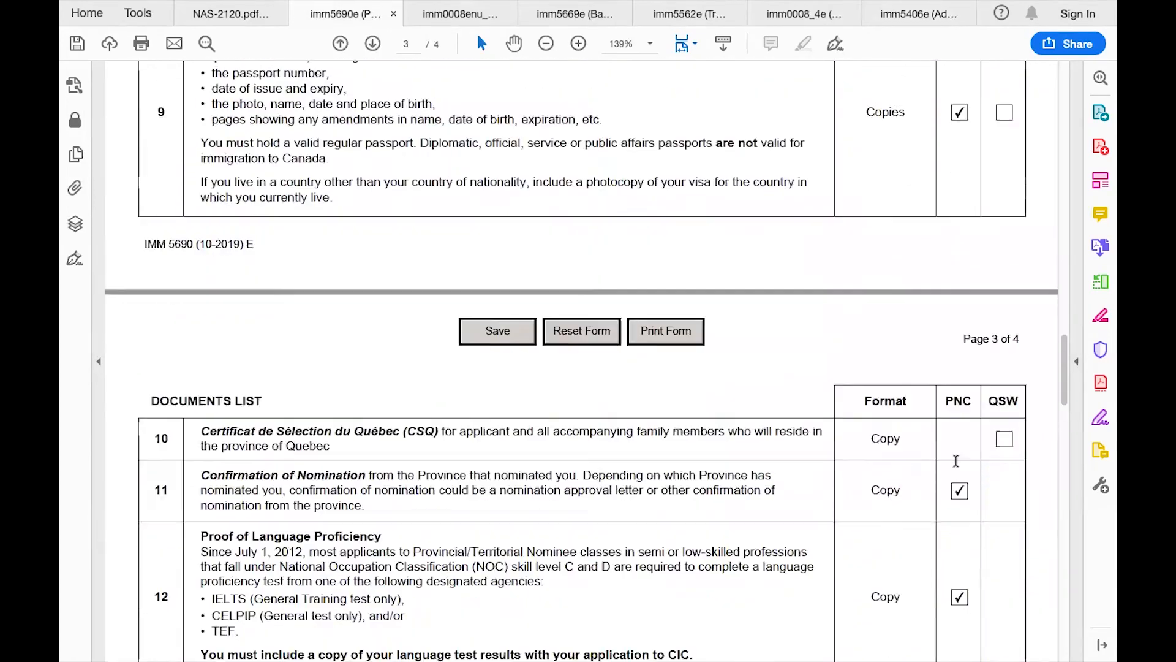
{"action": "scroll", "coordinate": [957, 466], "scroll_direction": "down", "scroll_amount": 5}
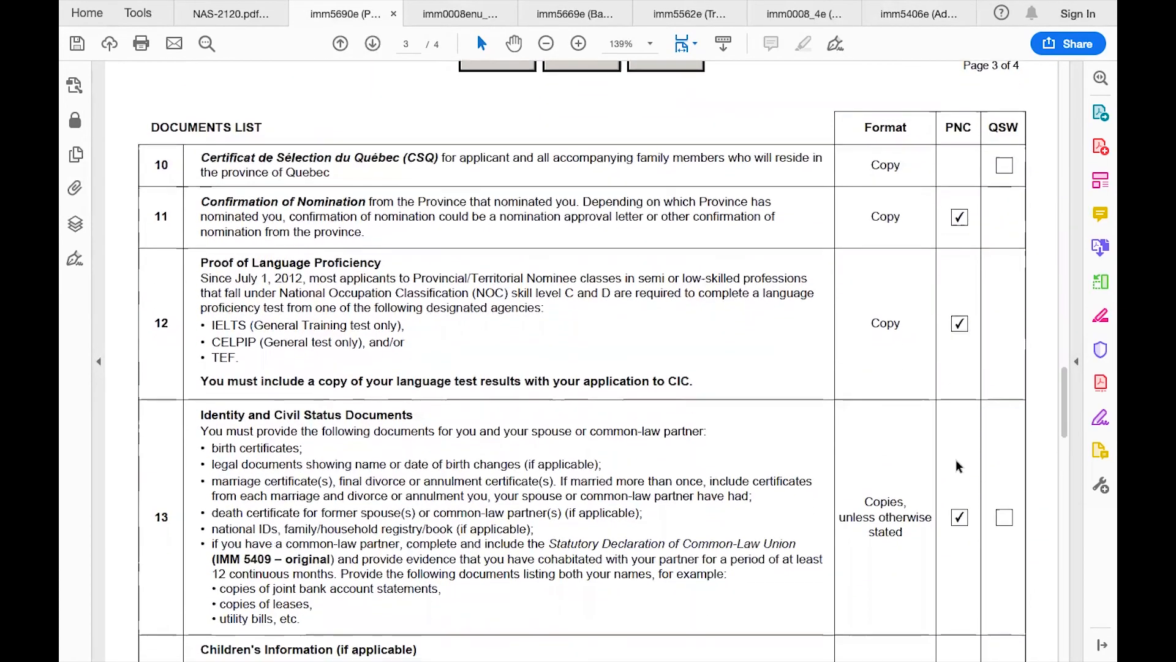
{"action": "scroll", "coordinate": [957, 465], "scroll_direction": "down", "scroll_amount": 3}
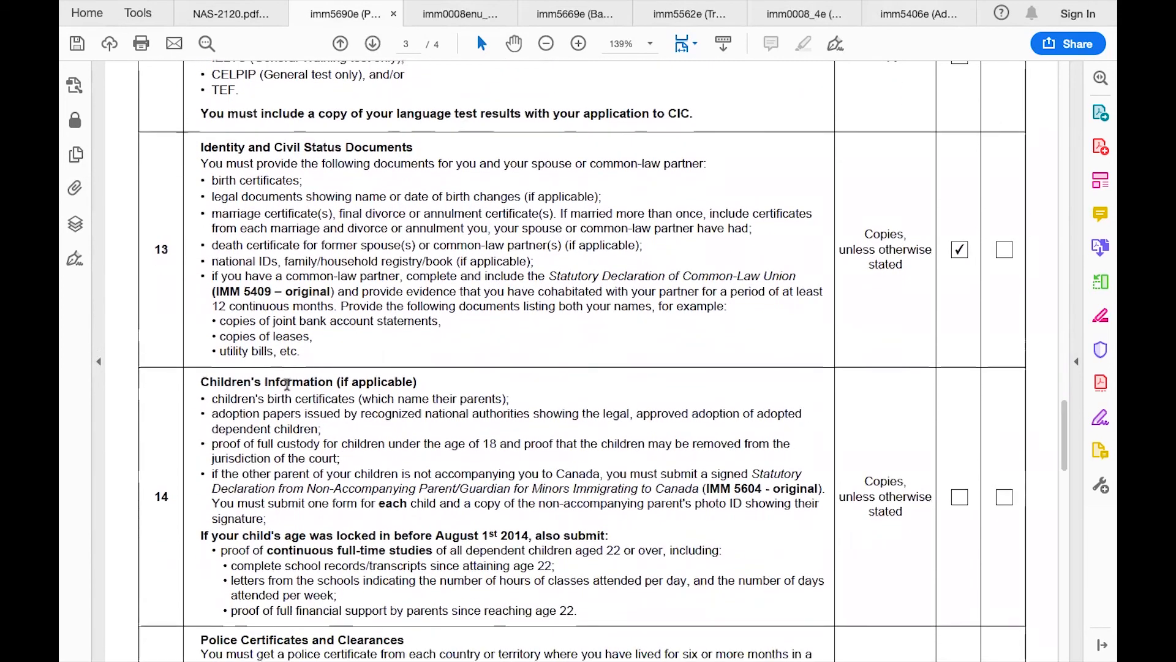
{"action": "left_click", "coordinate": [960, 497]}
{"action": "scroll", "coordinate": [966, 490], "scroll_direction": "down", "scroll_amount": 8}
{"action": "scroll", "coordinate": [966, 458], "scroll_direction": "down", "scroll_amount": 2}
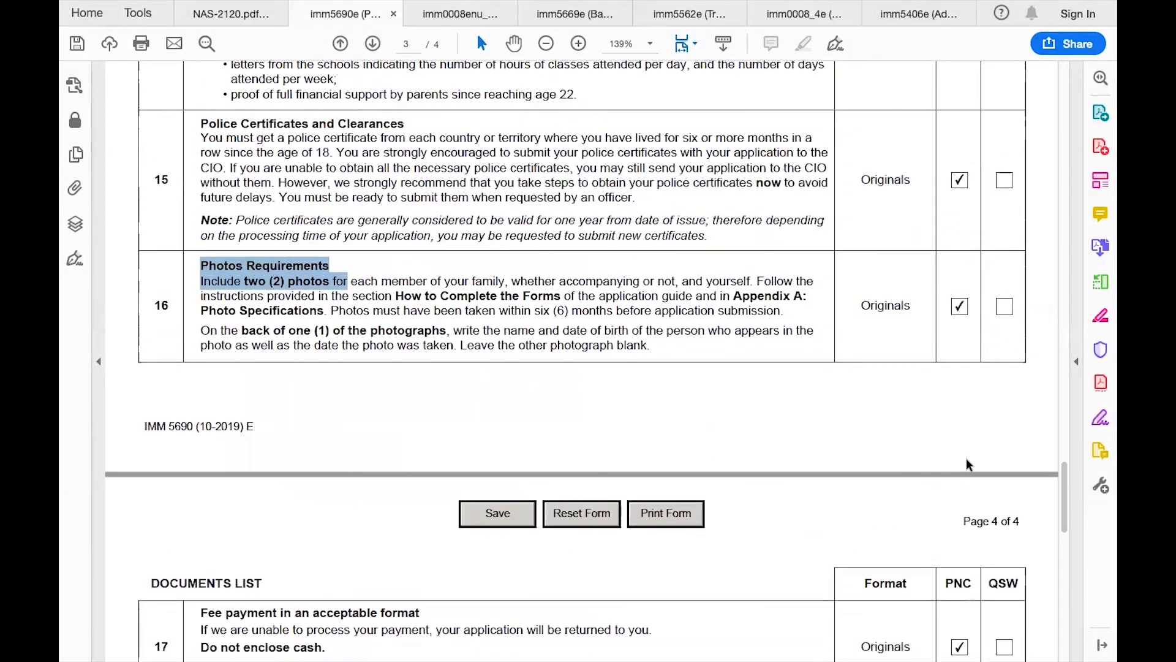